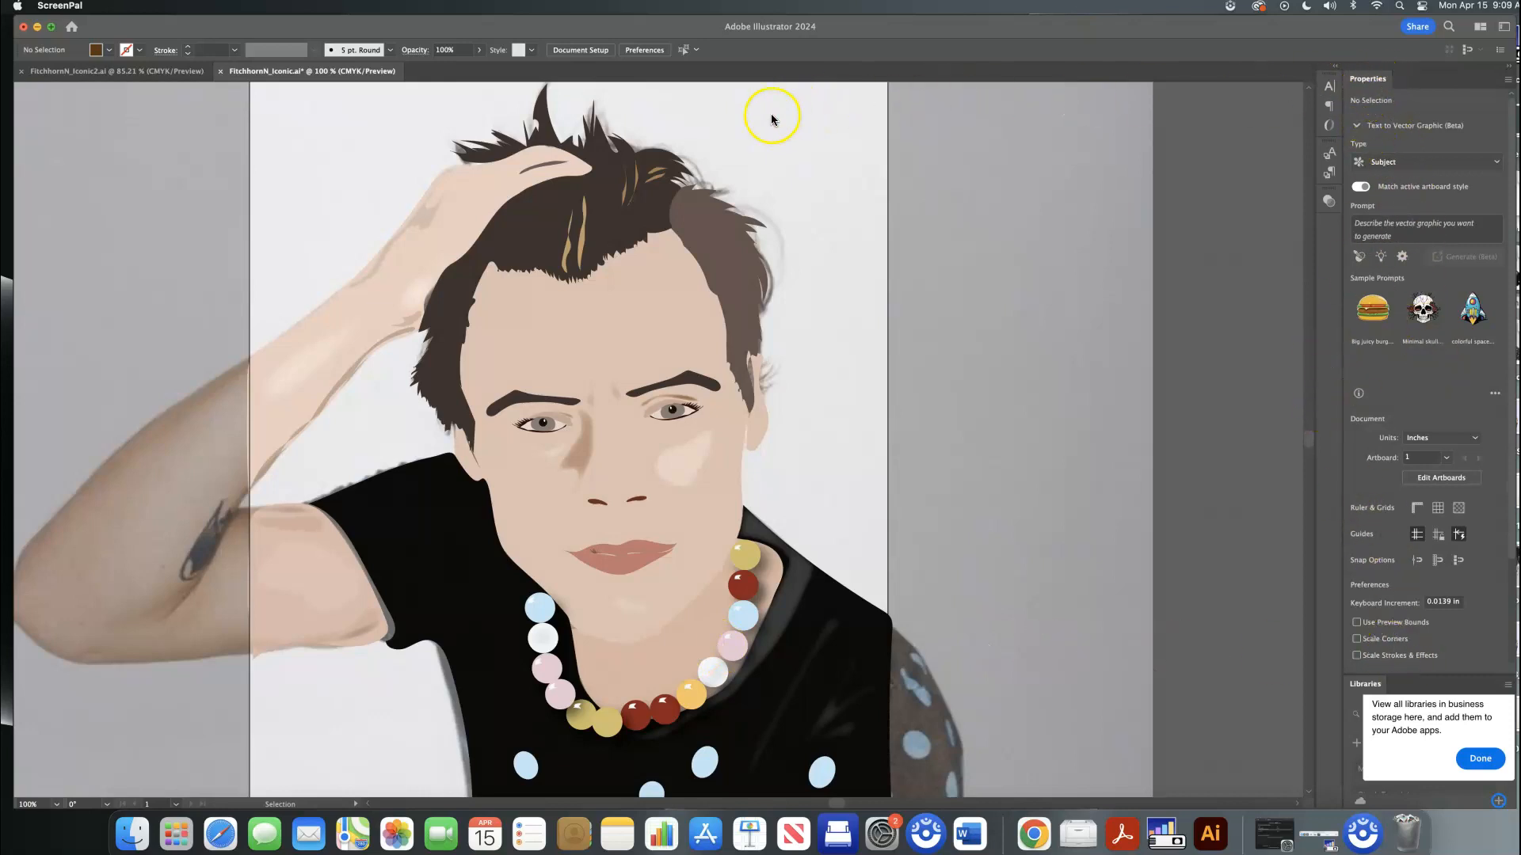
Step: Switch to Illustrator and postpone its generative AI introduction until later
left_click(526, 43)
left_click(362, 7)
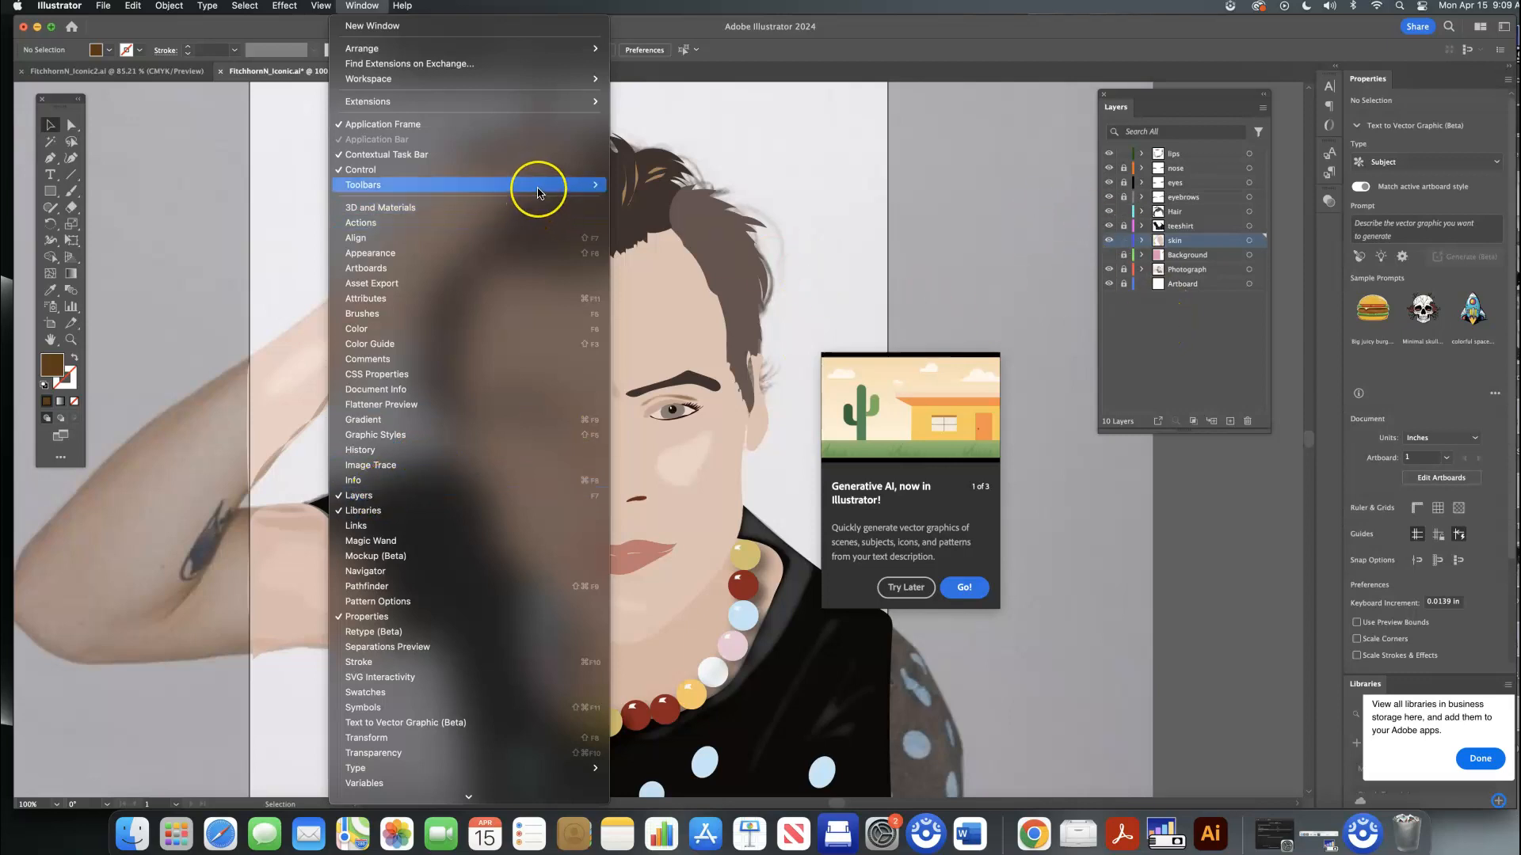
mouse_move(537, 192)
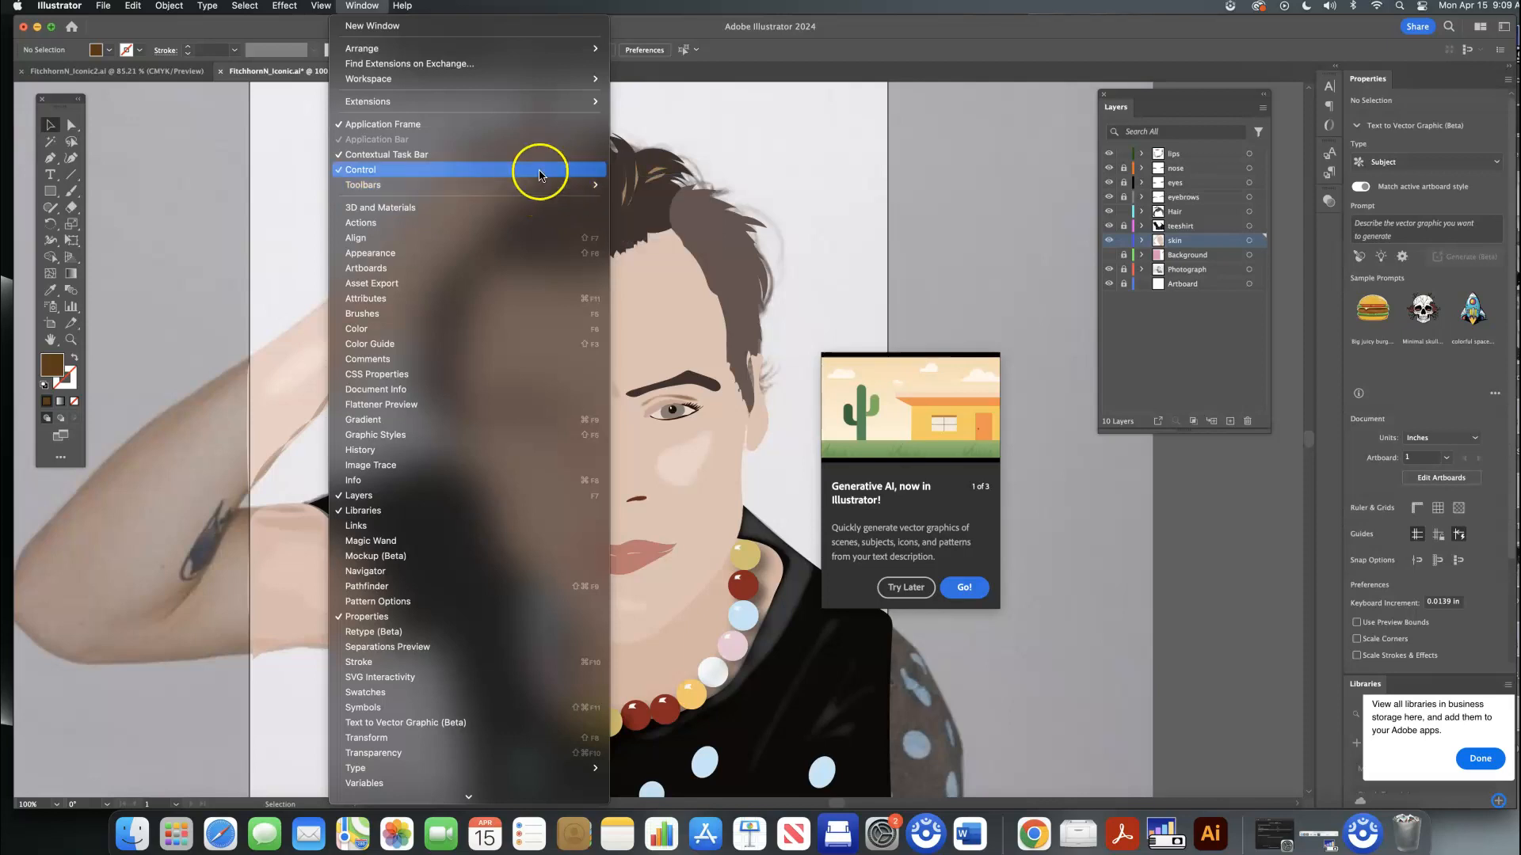
mouse_move(458, 85)
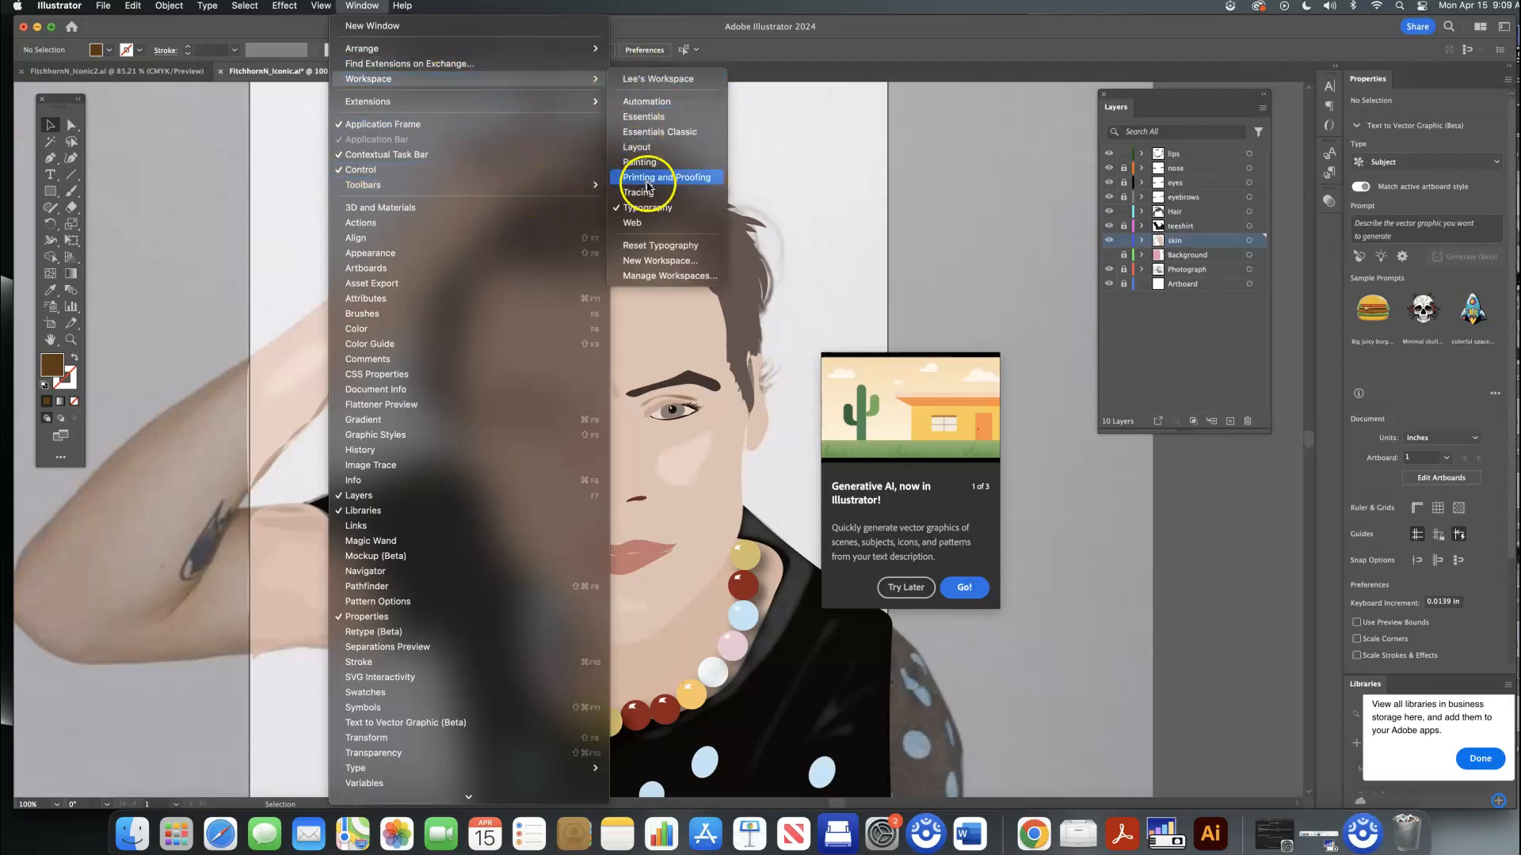
left_click(846, 48)
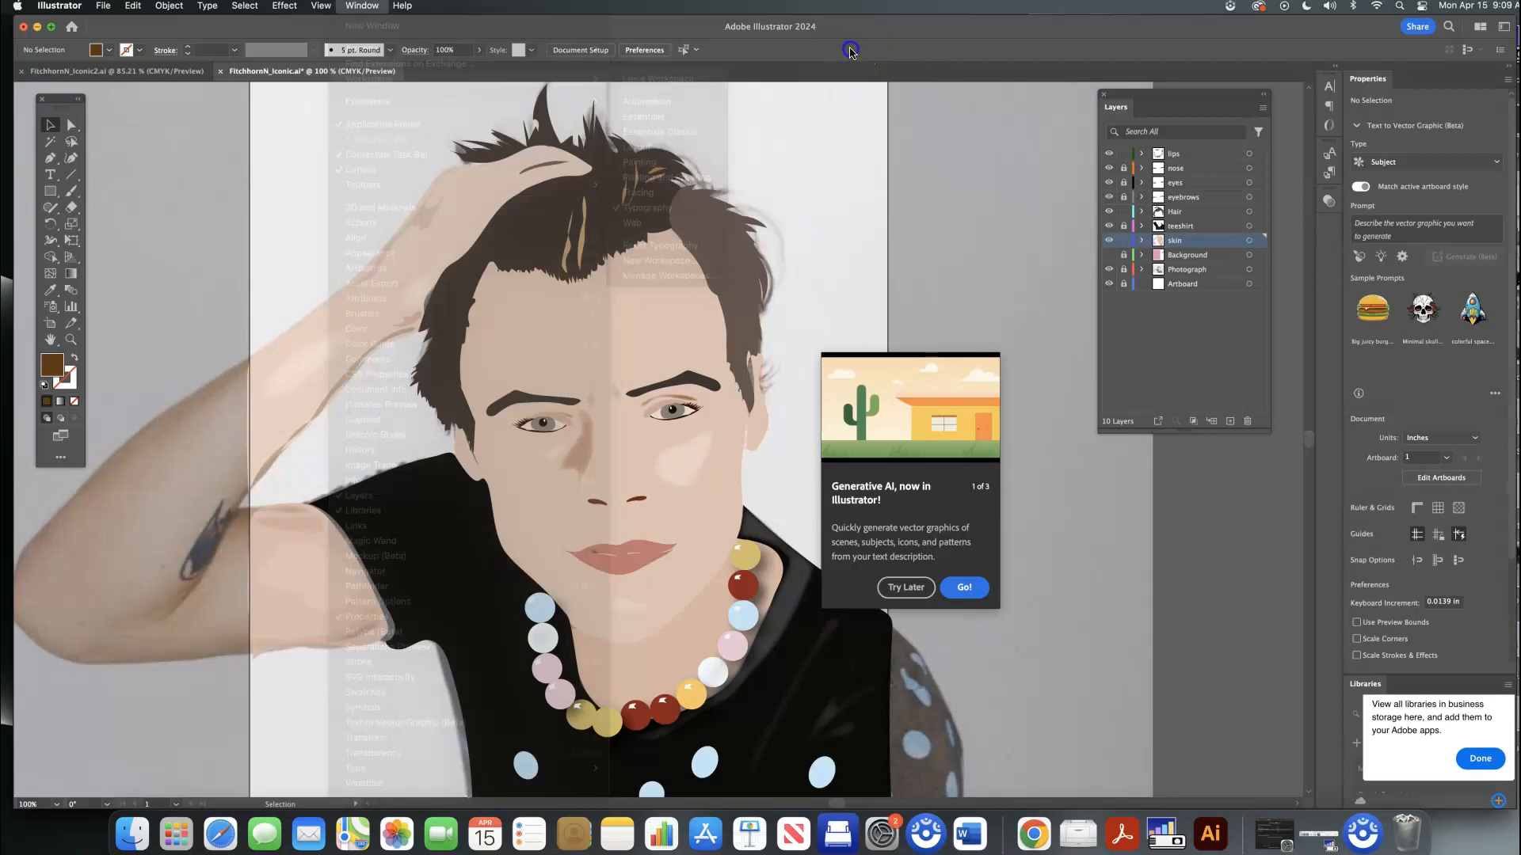
left_click(924, 587)
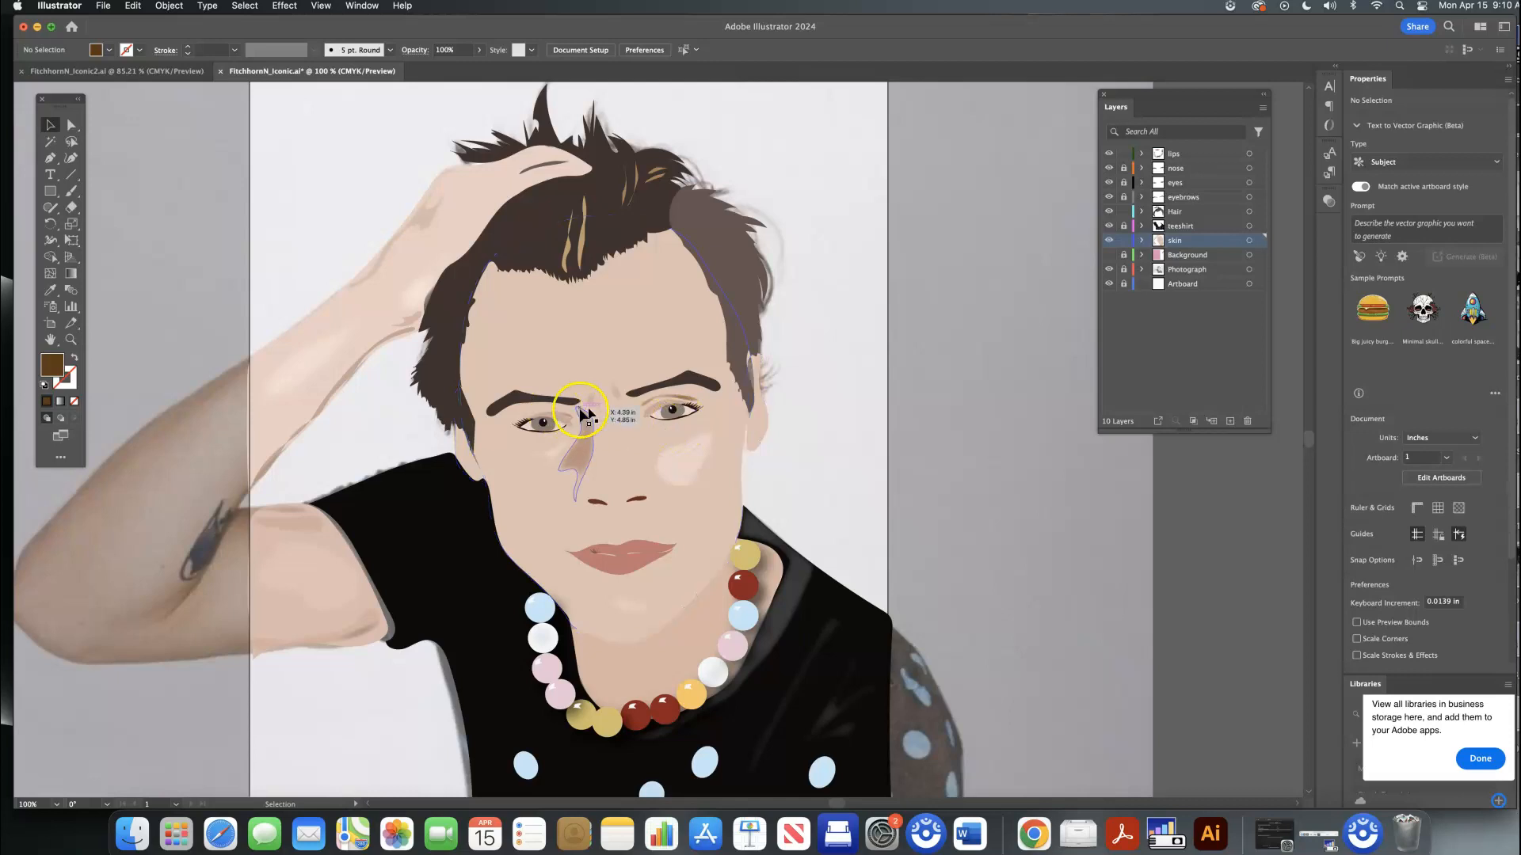
Step: Unlock the nose, eyes, eyebrows and teeshirt layers and make the eyebrows layer active
key("super+equal")
key("super+equal")
key("super+equal")
key("super+equal")
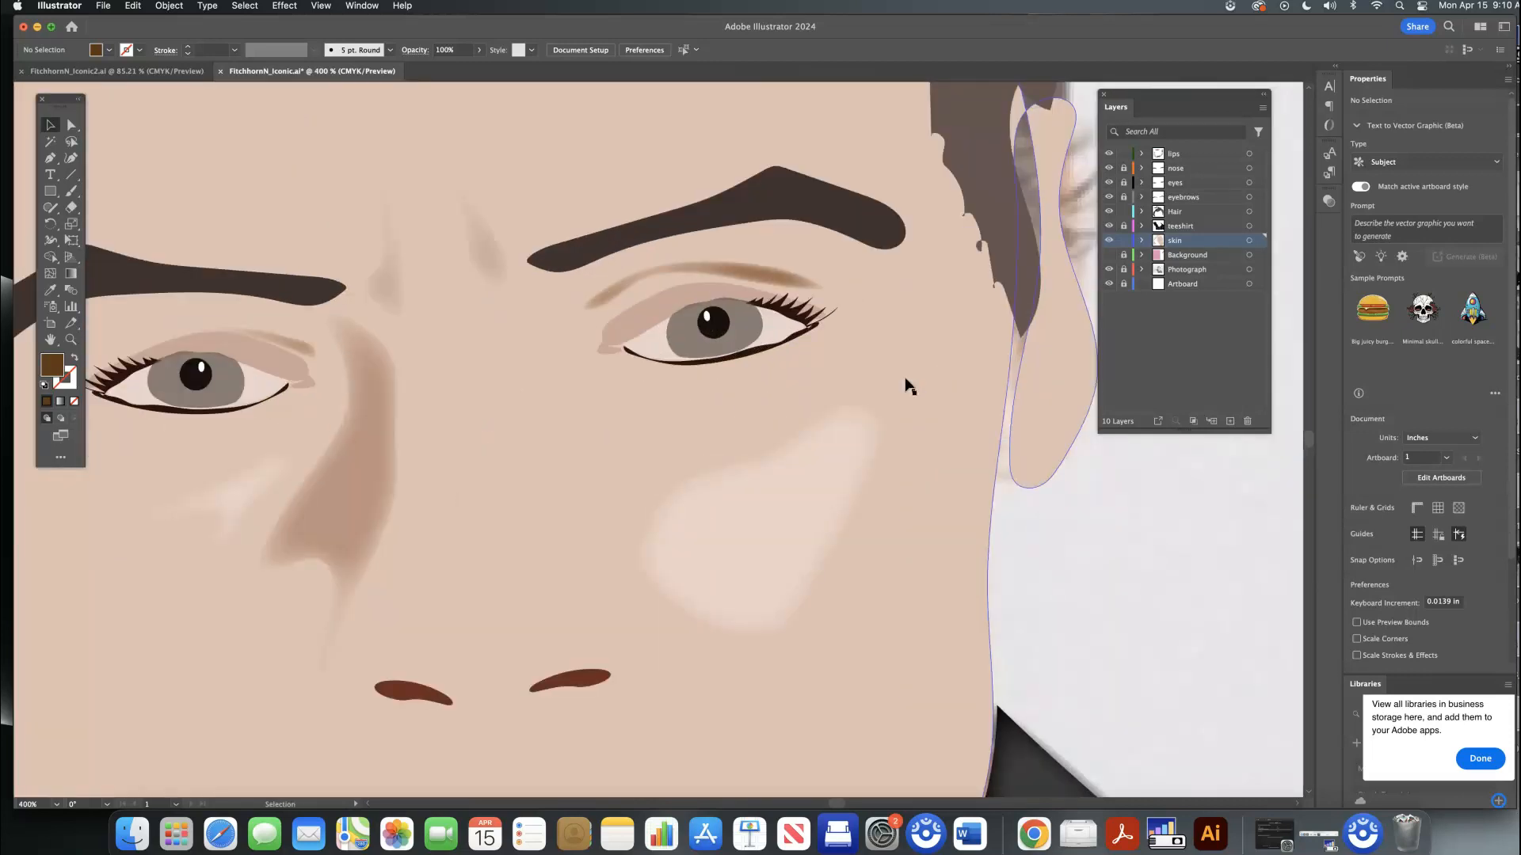
scroll(903, 372, "up", 3)
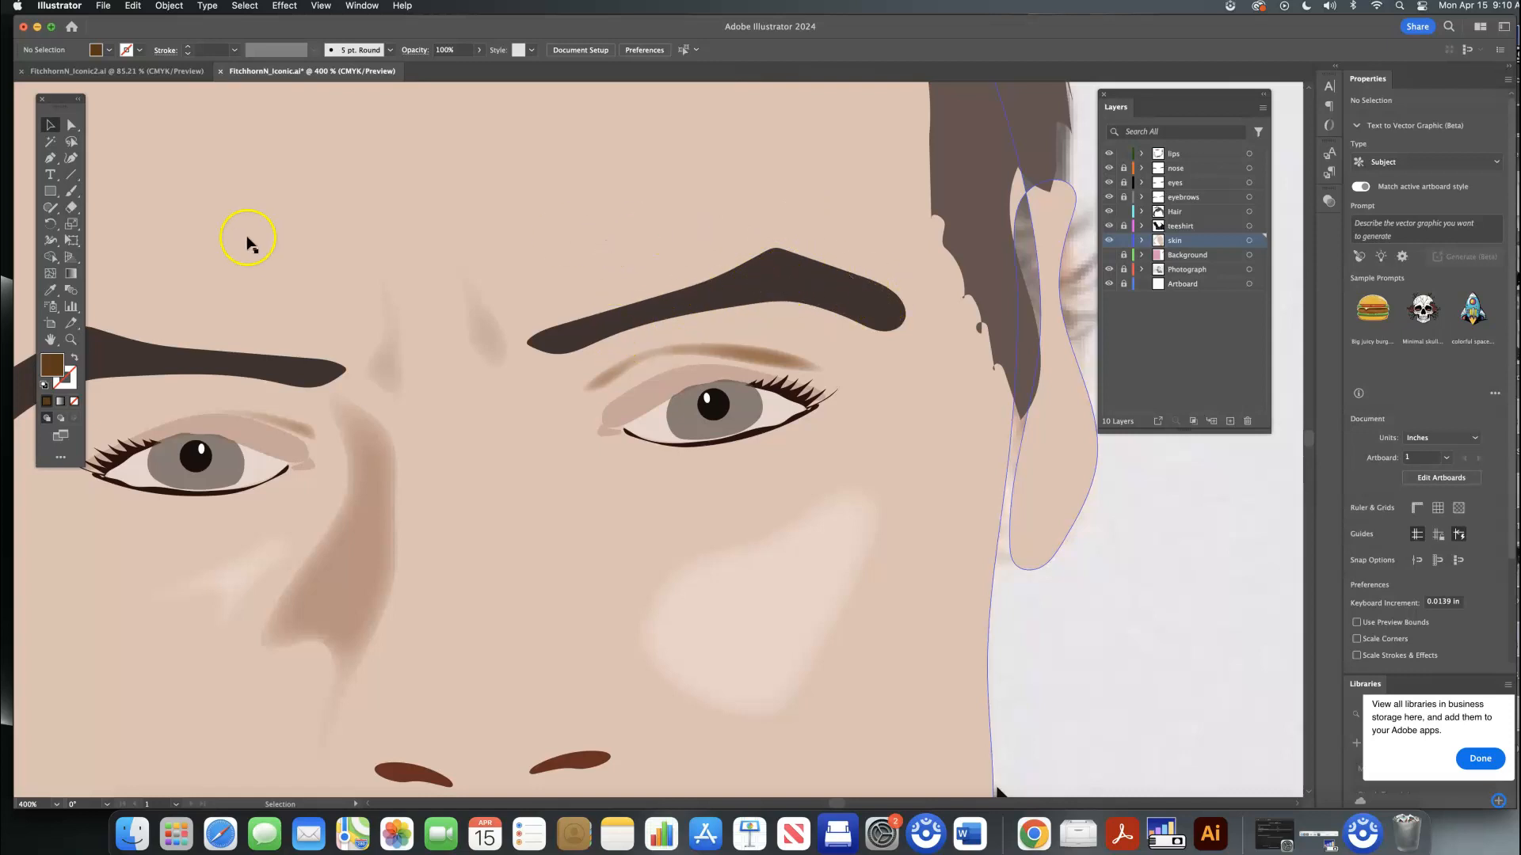
left_click(642, 317)
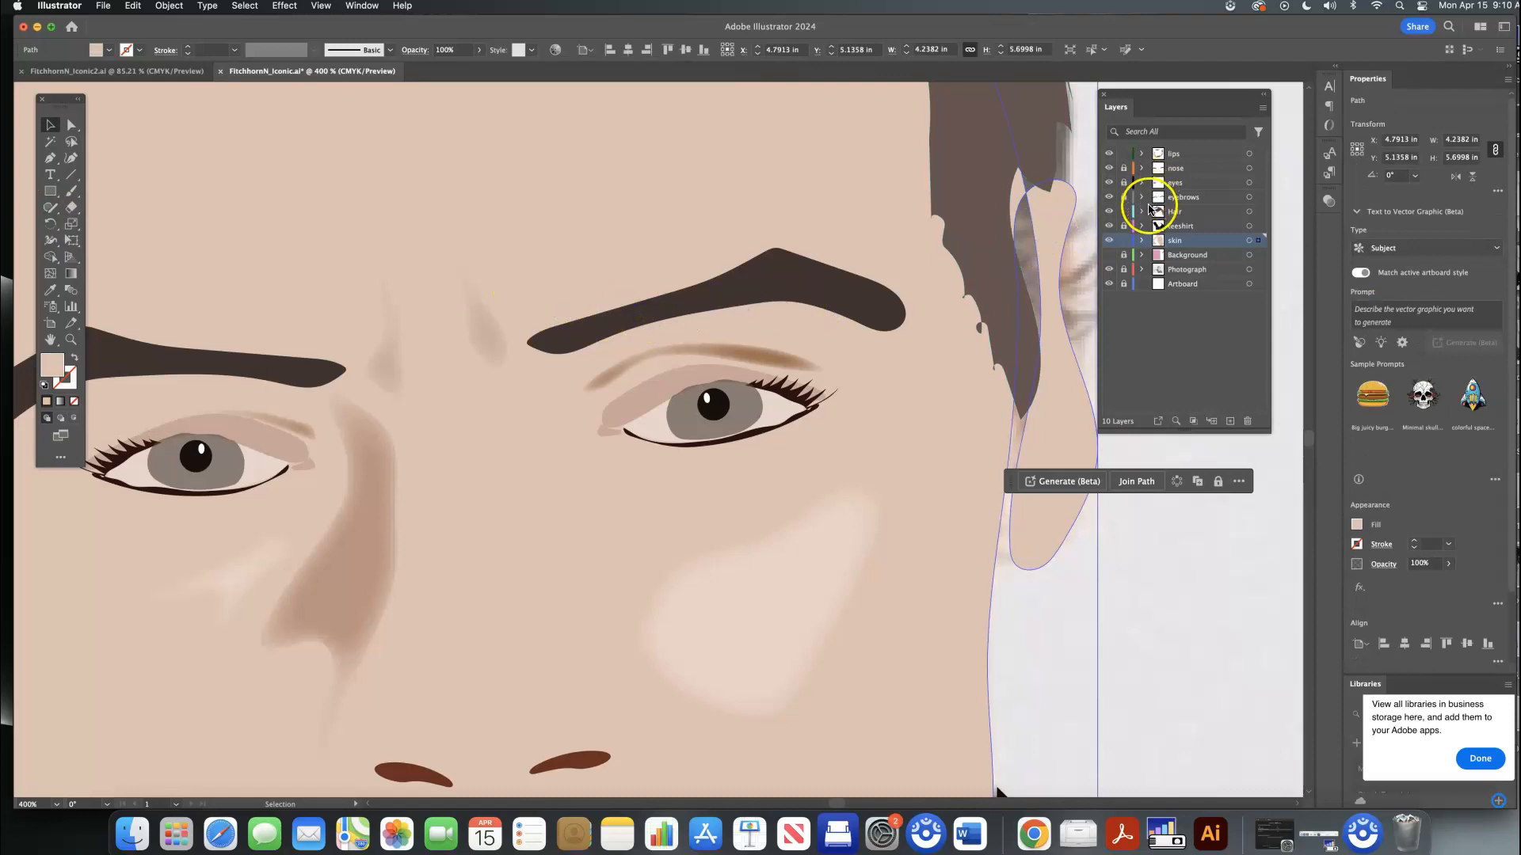
left_click(1122, 195)
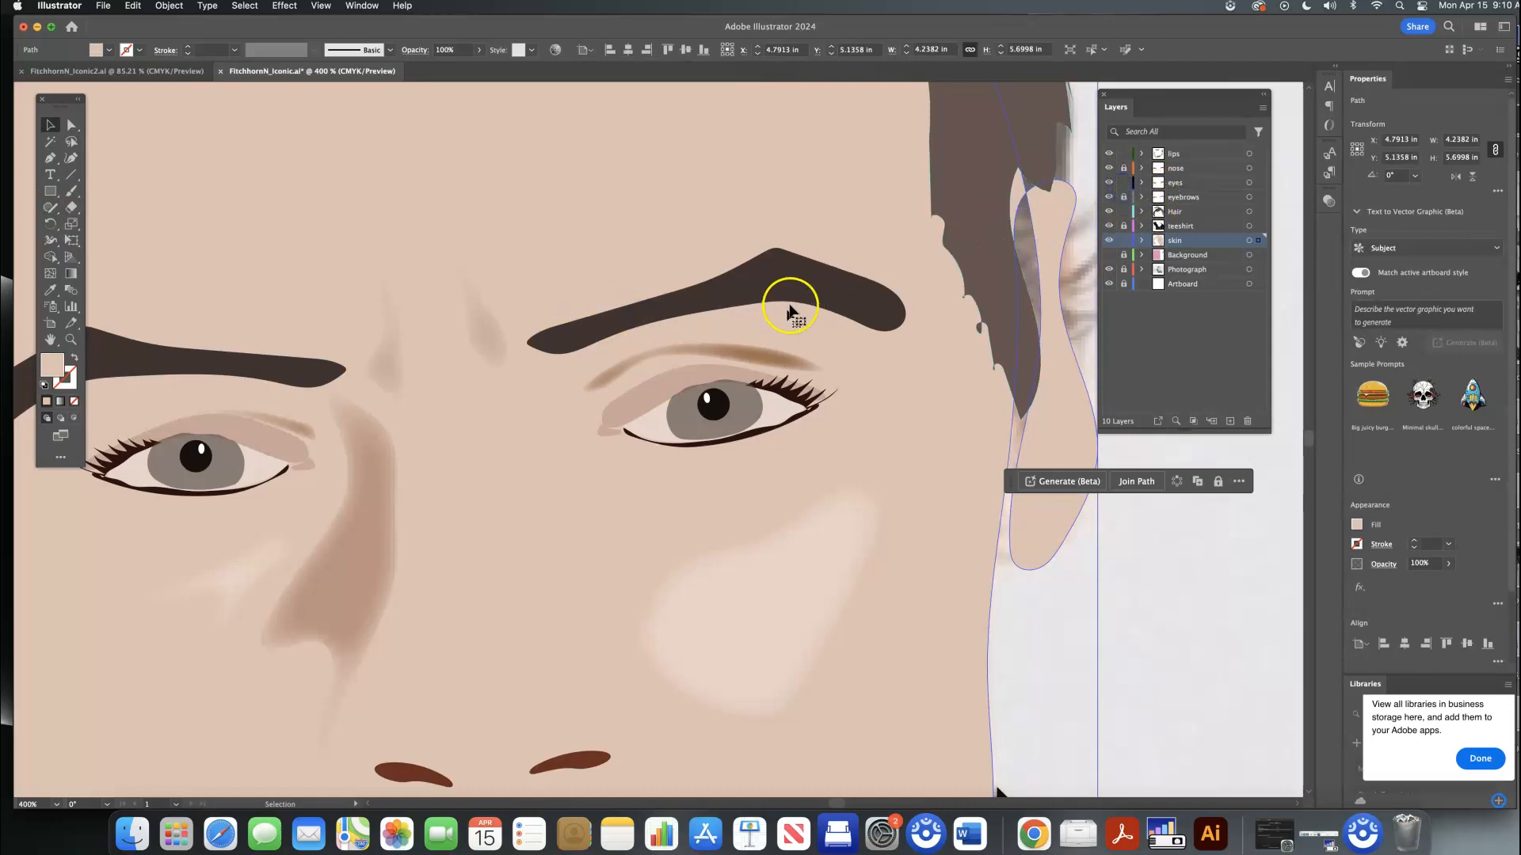
left_click(1121, 171)
left_click(1209, 198)
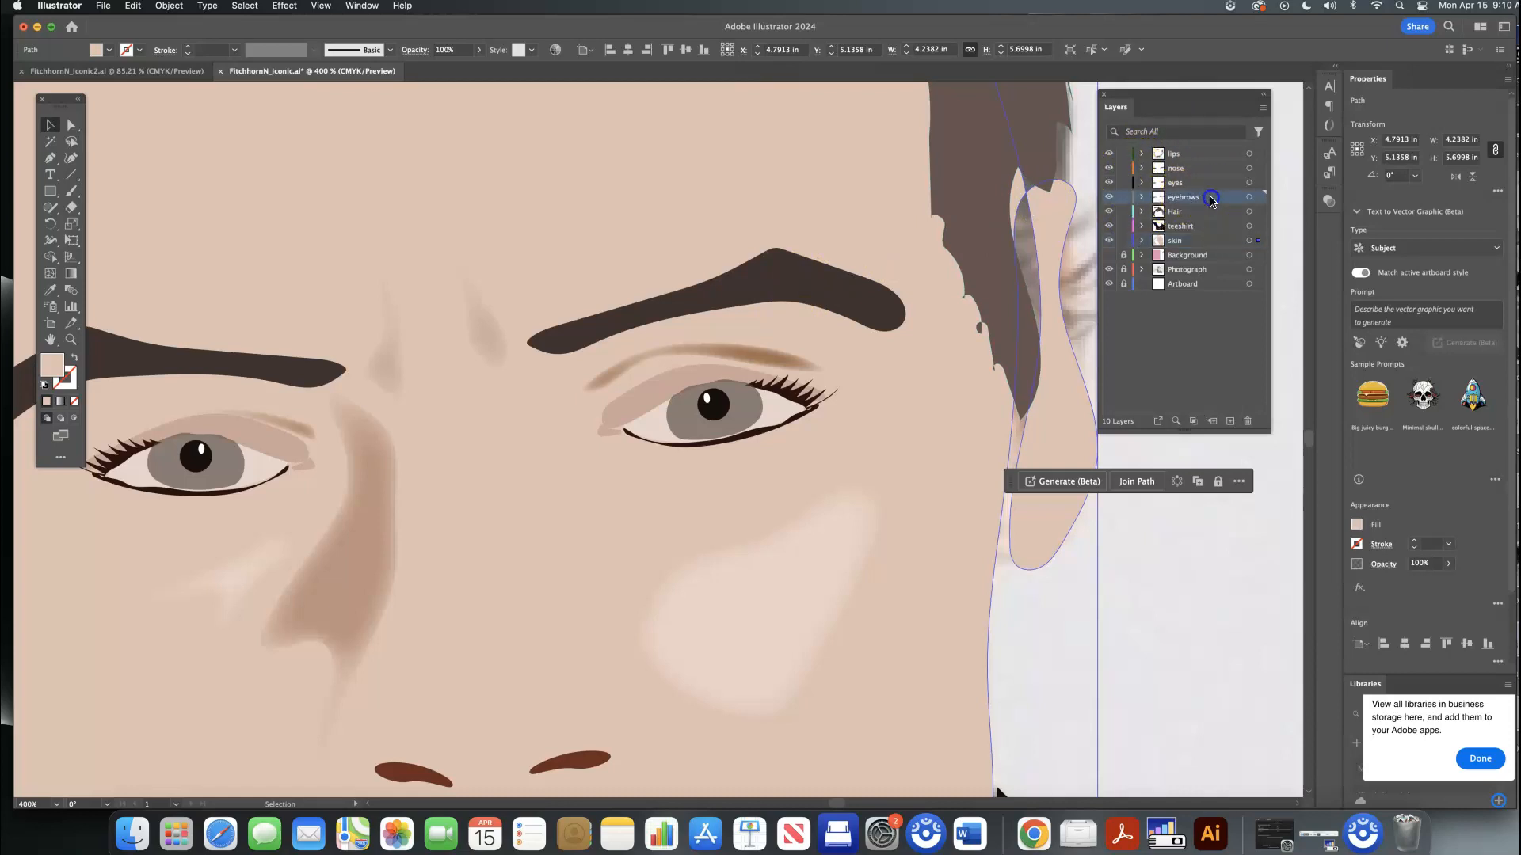
Step: Duplicate the eyebrow nearest the visible ear, place the copy above the original, and set the copy's opacity to 14%
left_click(860, 291)
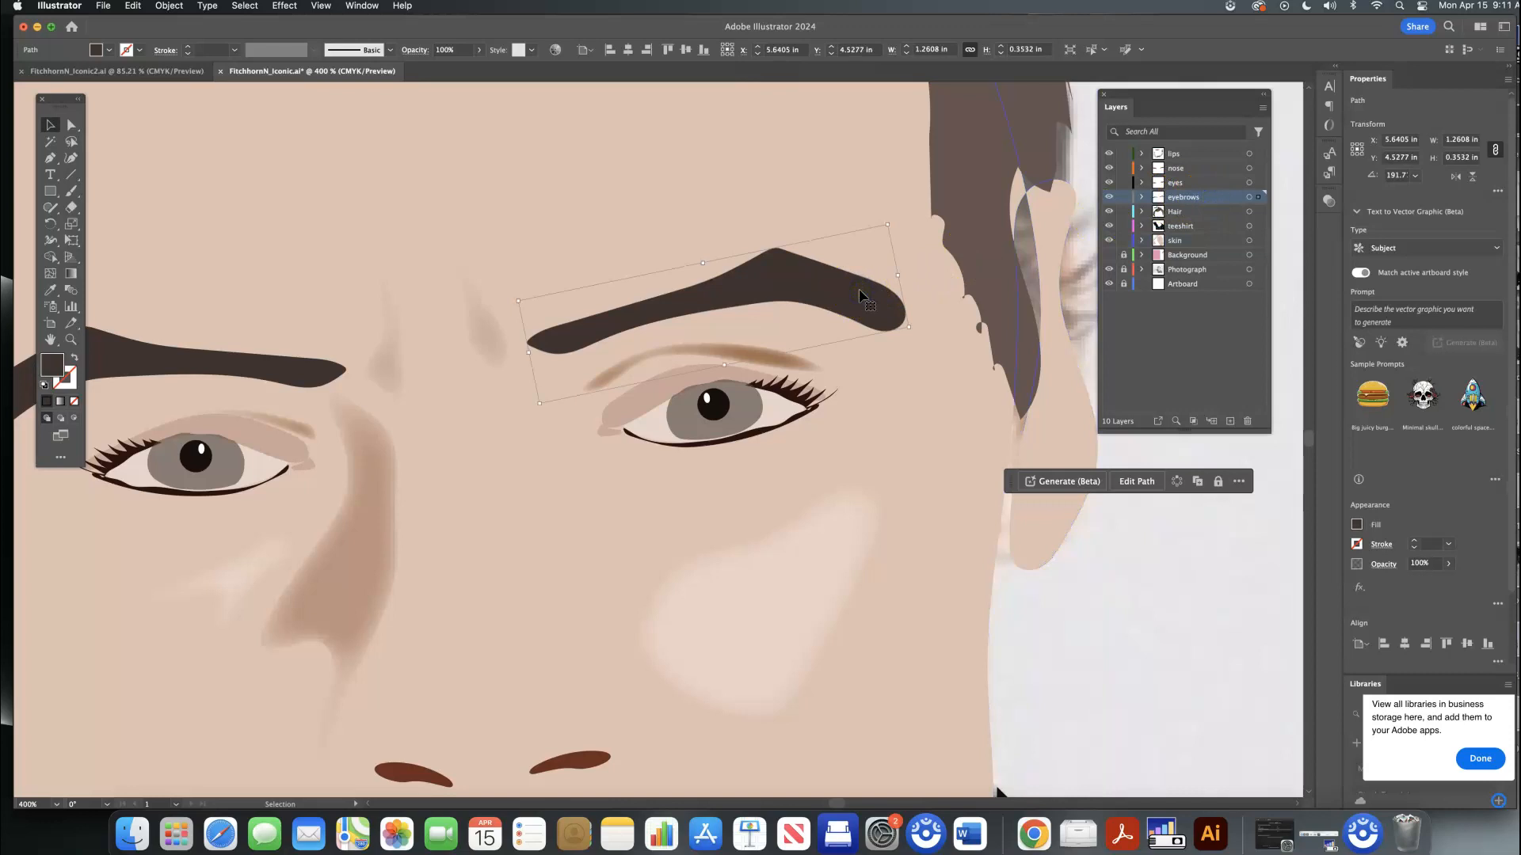
left_click_drag(860, 293, 842, 210)
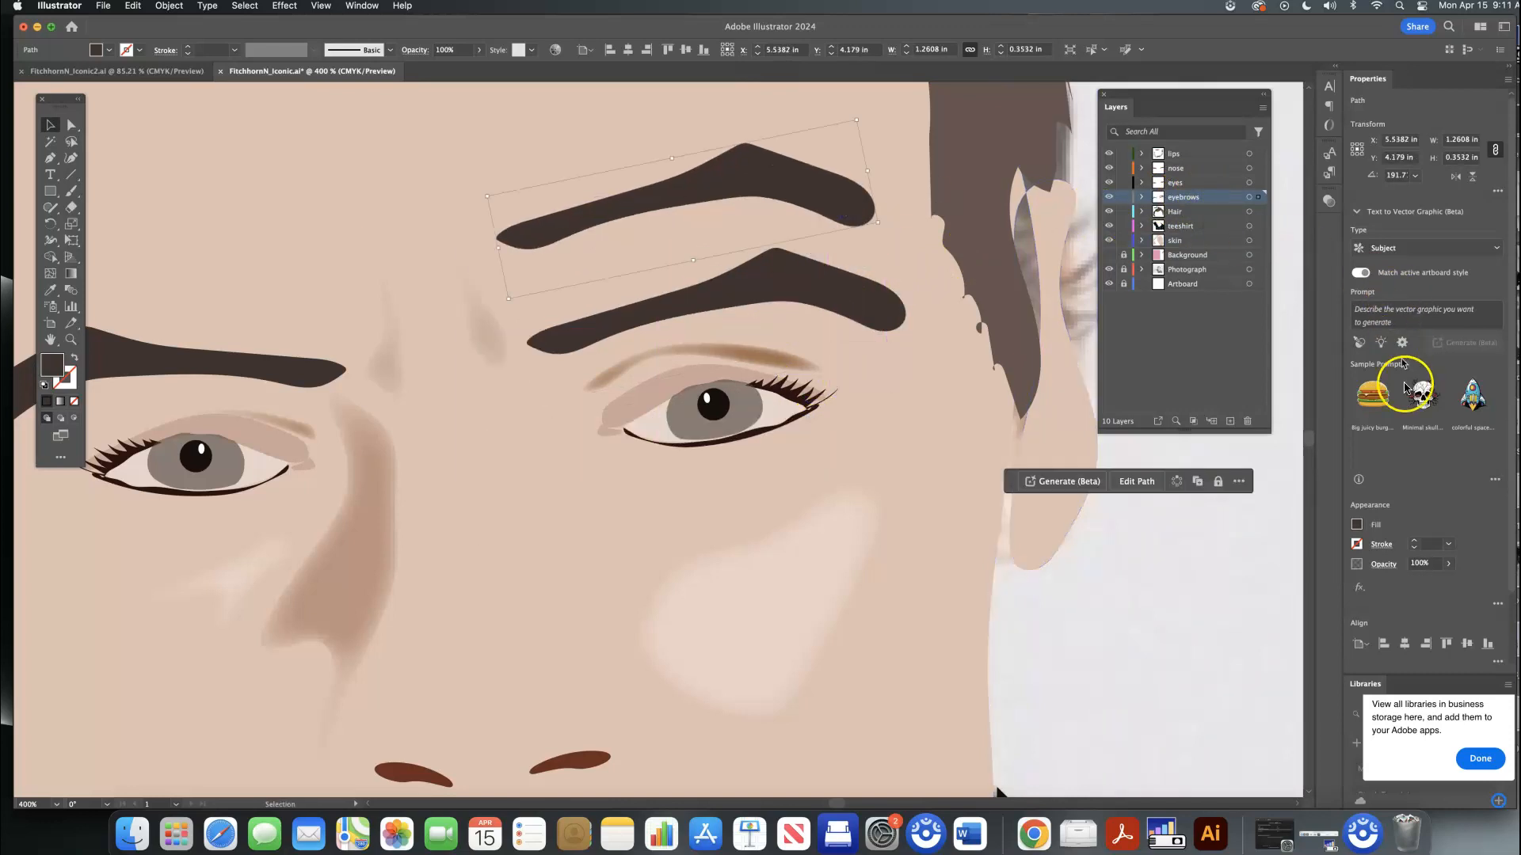
left_click_drag(1448, 585, 1405, 589)
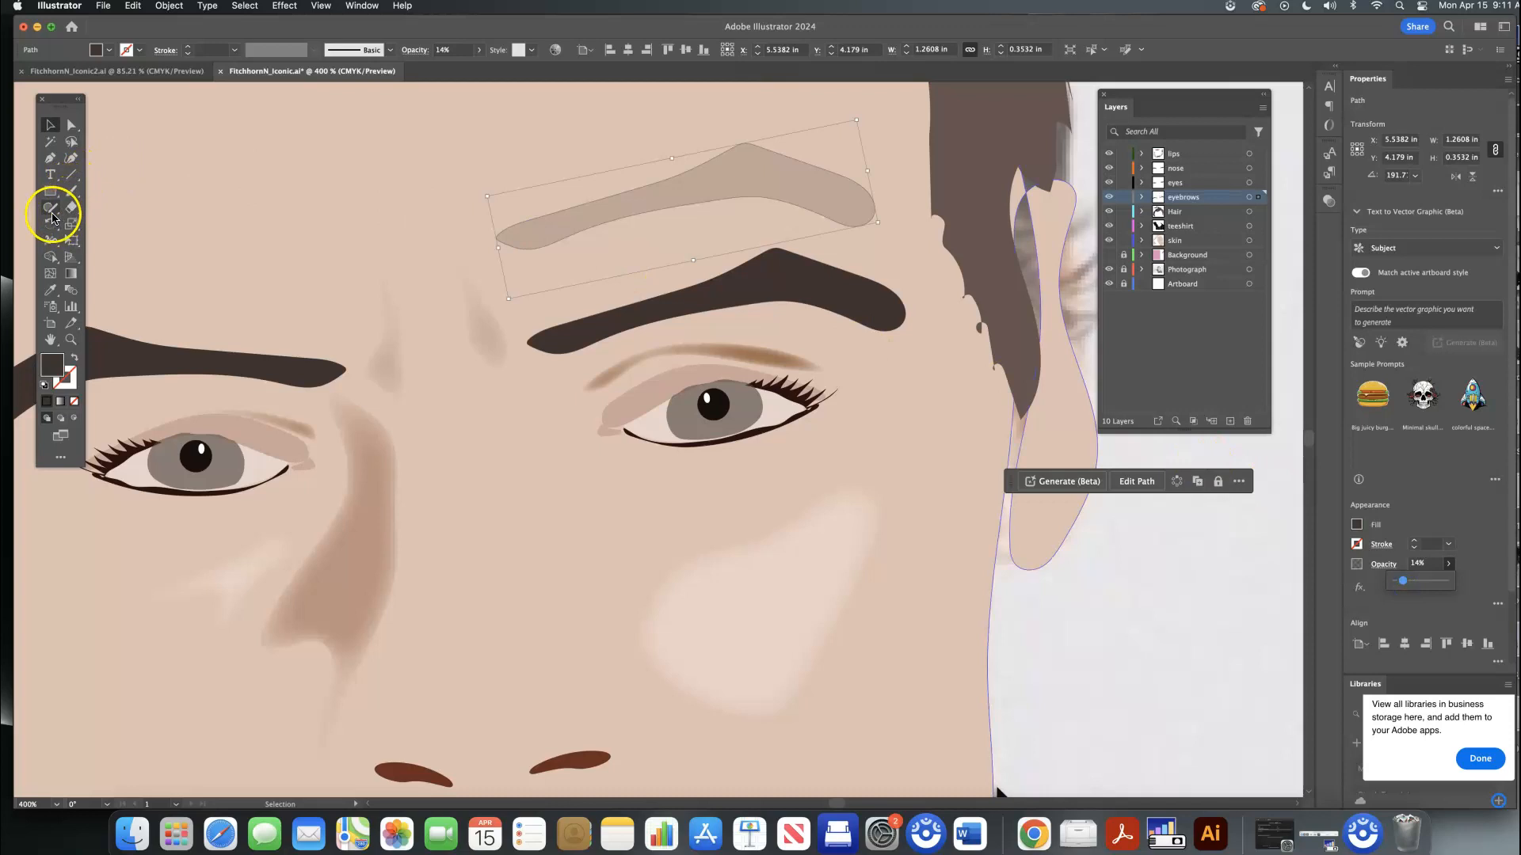
Step: Draw a short diagonal hair about 0.036 in wide with the Pencil tool near the faded eyebrow's inner end
left_click(51, 210)
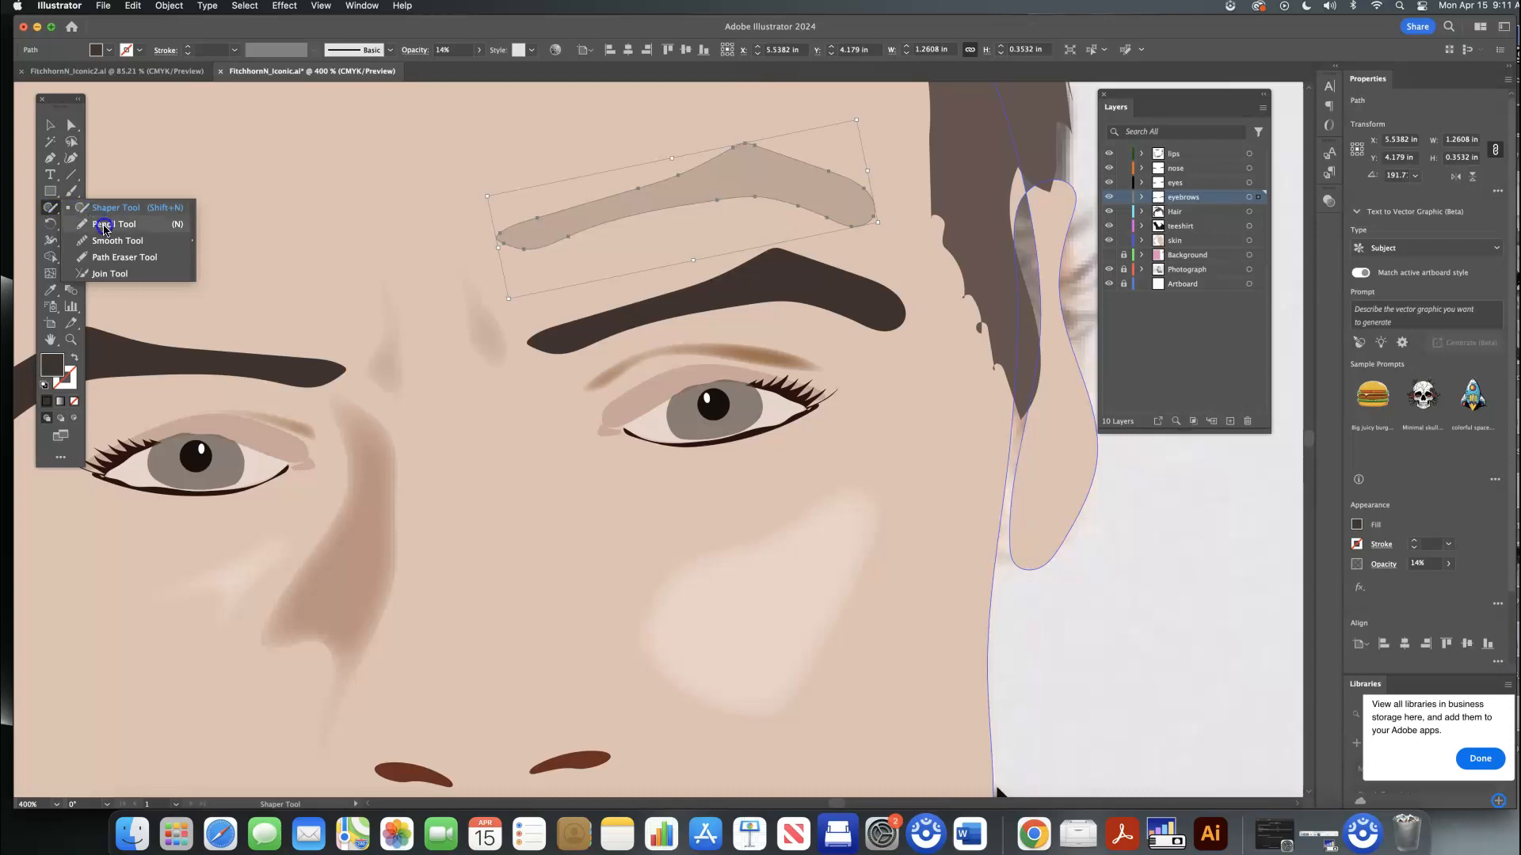
left_click(114, 224)
left_click(220, 220)
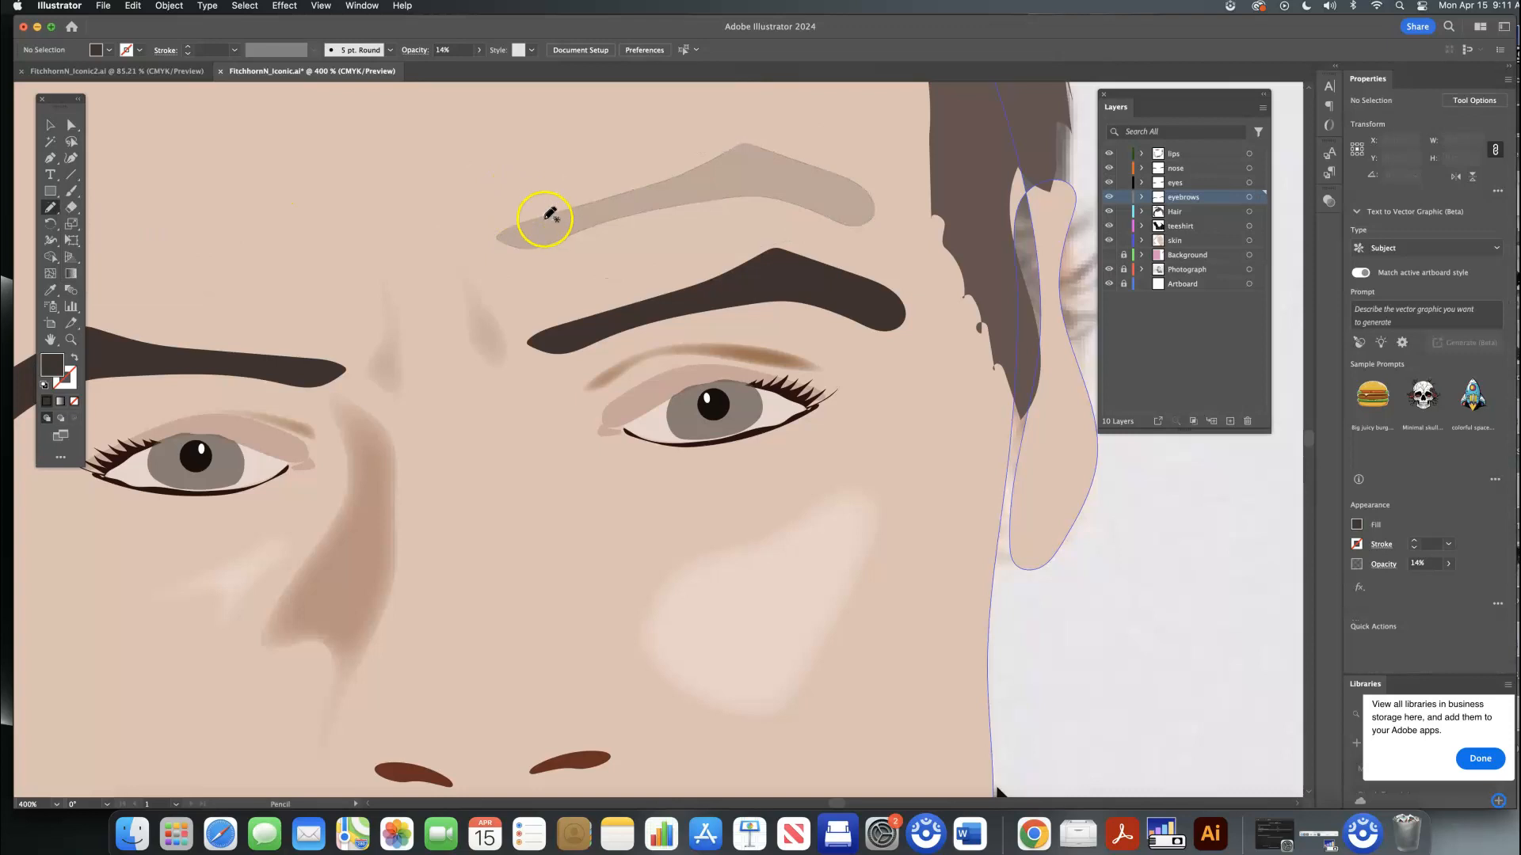
key("super+equal")
key("super+equal")
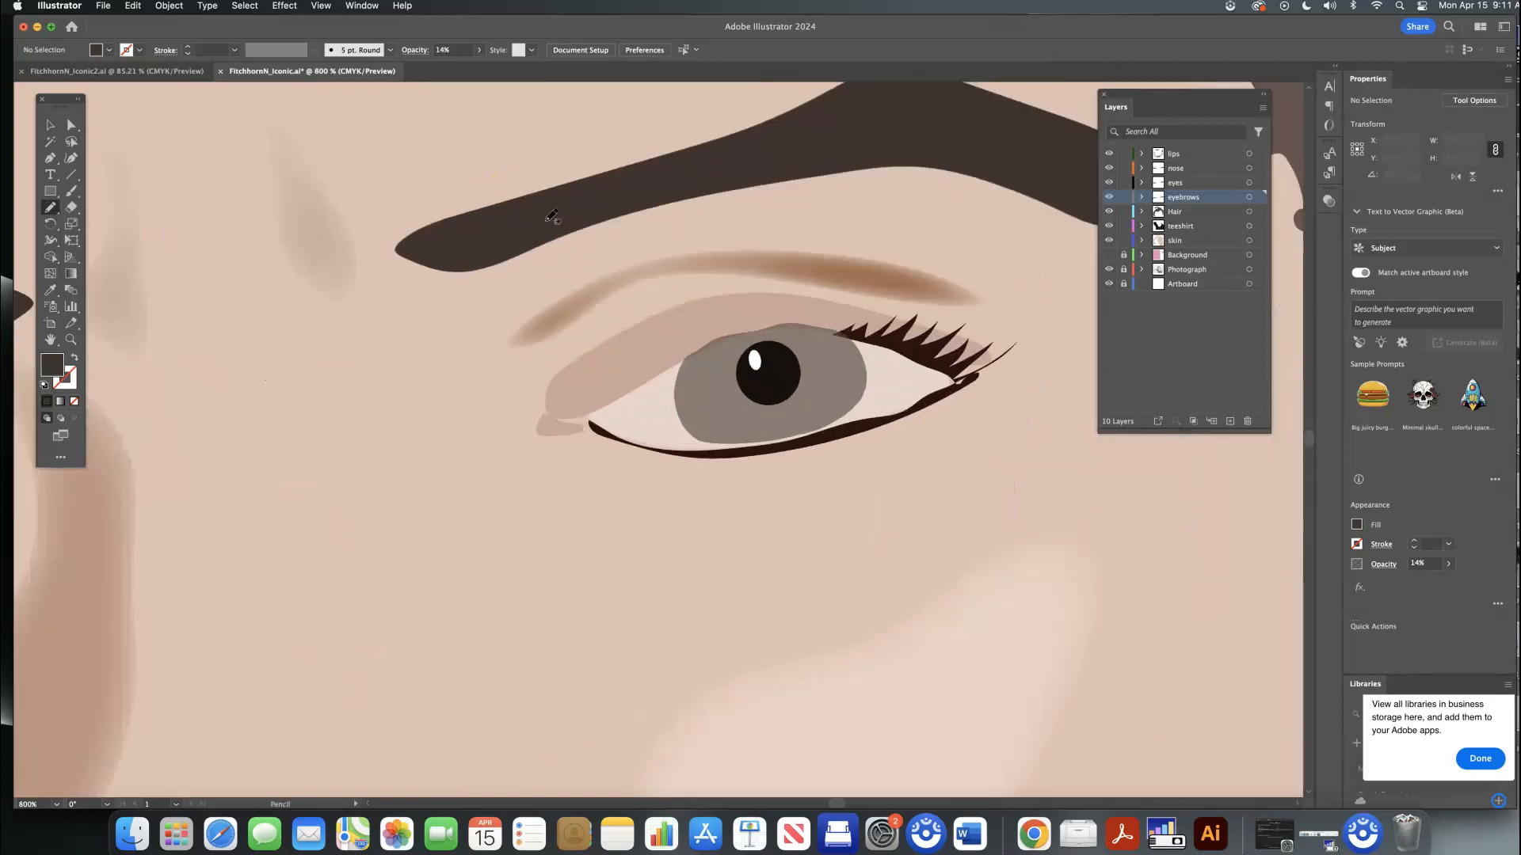
scroll(549, 215, "up", 5)
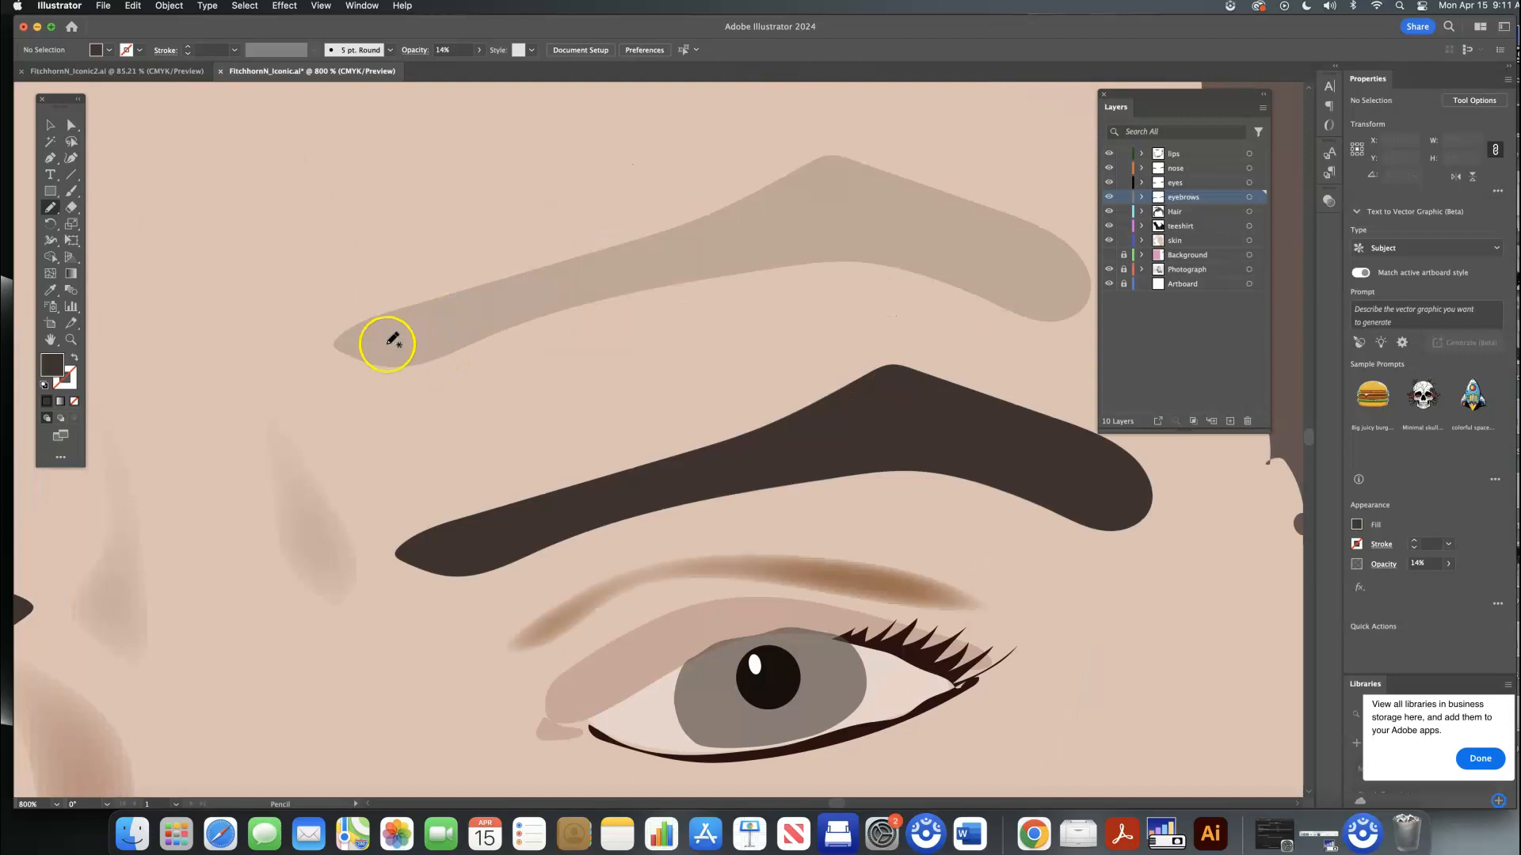
left_click_drag(401, 334, 410, 327)
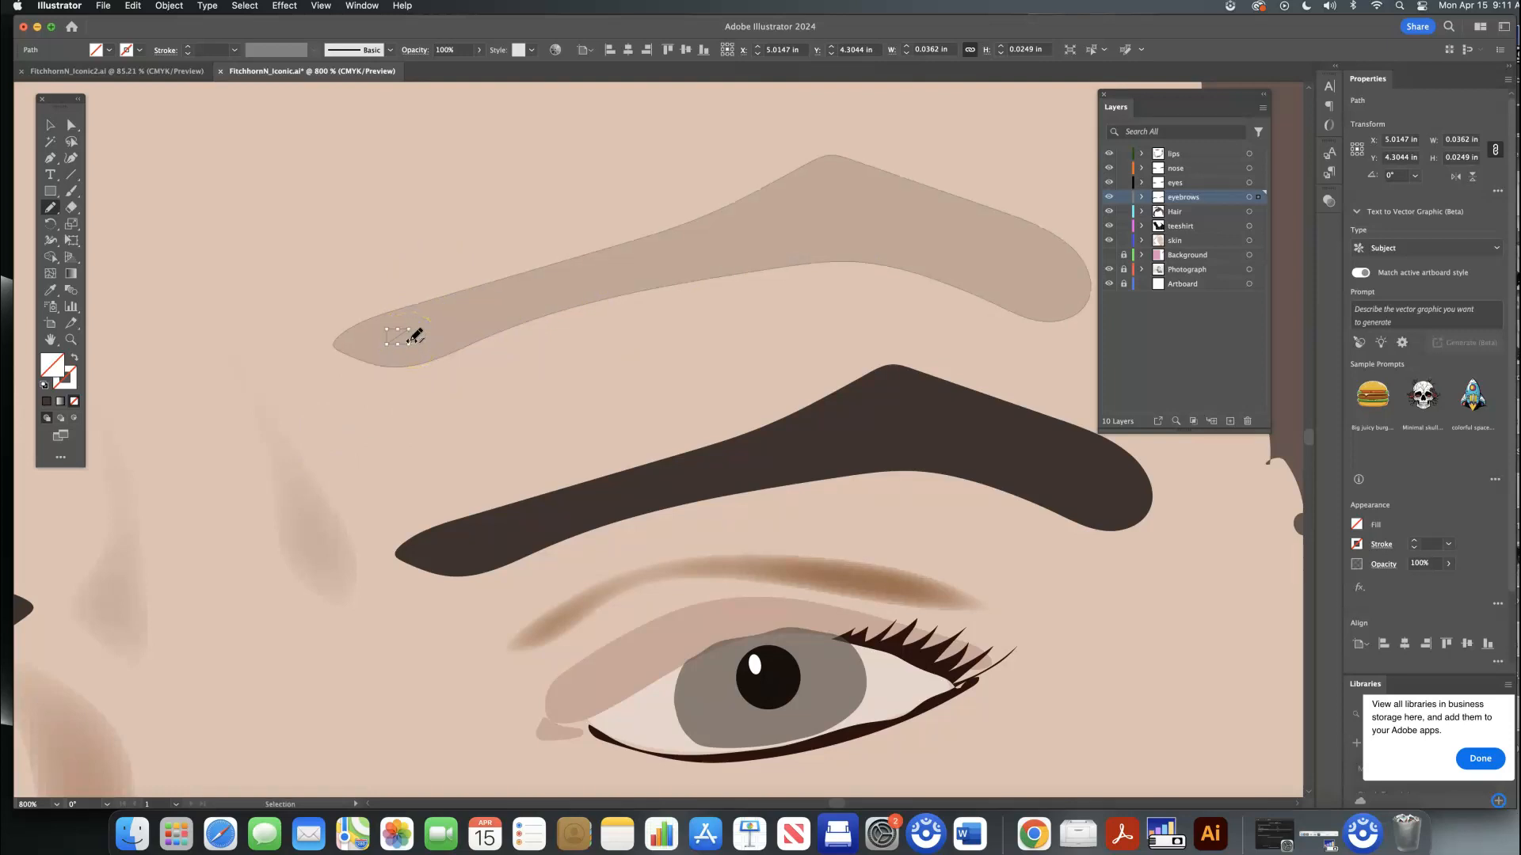
Step: Give the short hair path a dark brown stroke colour
key("super+equal")
key("super+equal")
key("super+equal")
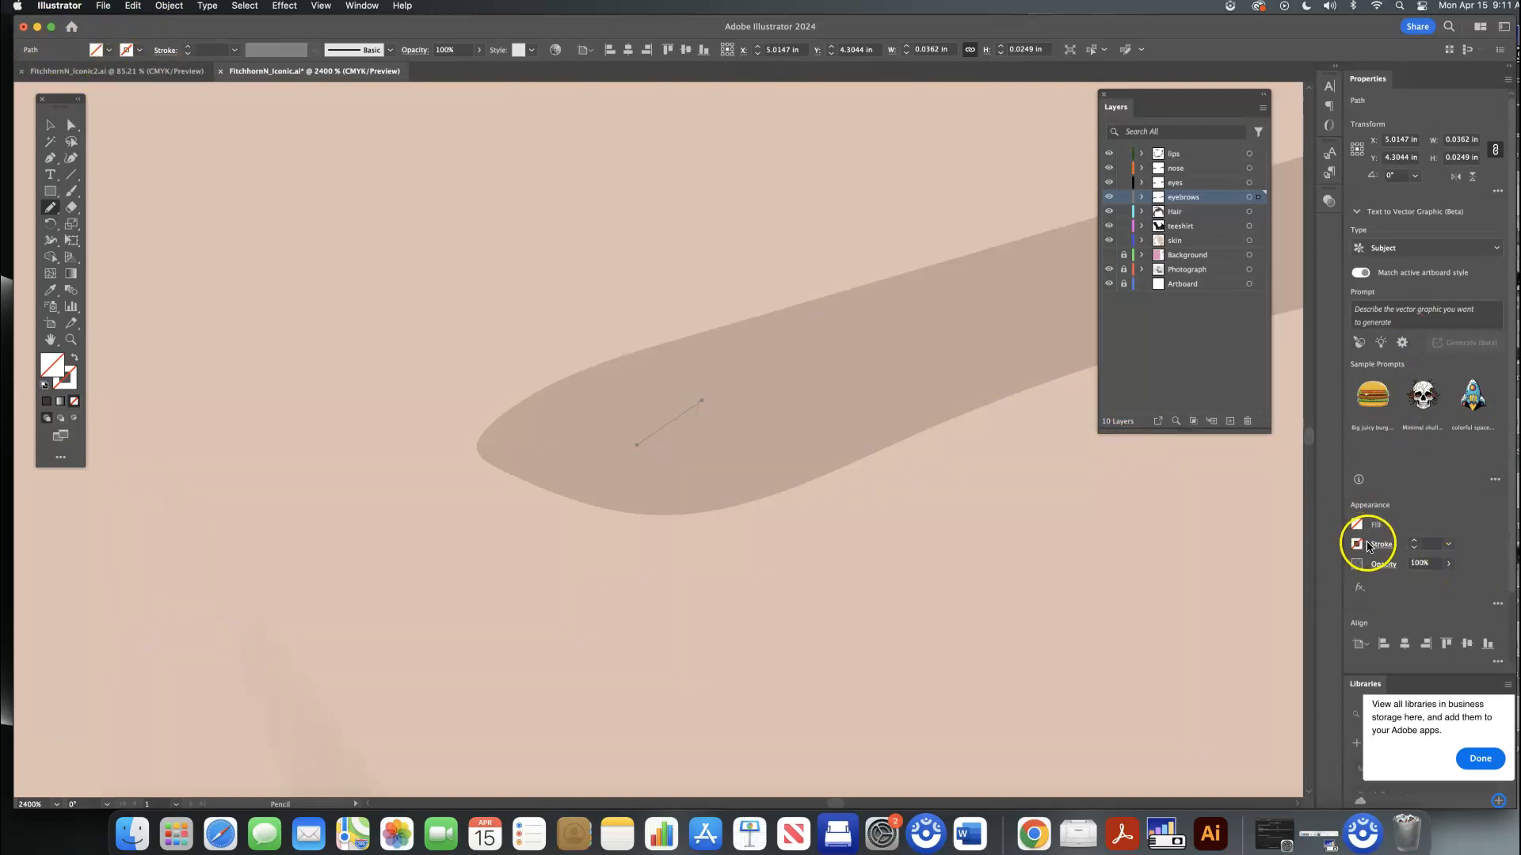
left_click(1357, 545)
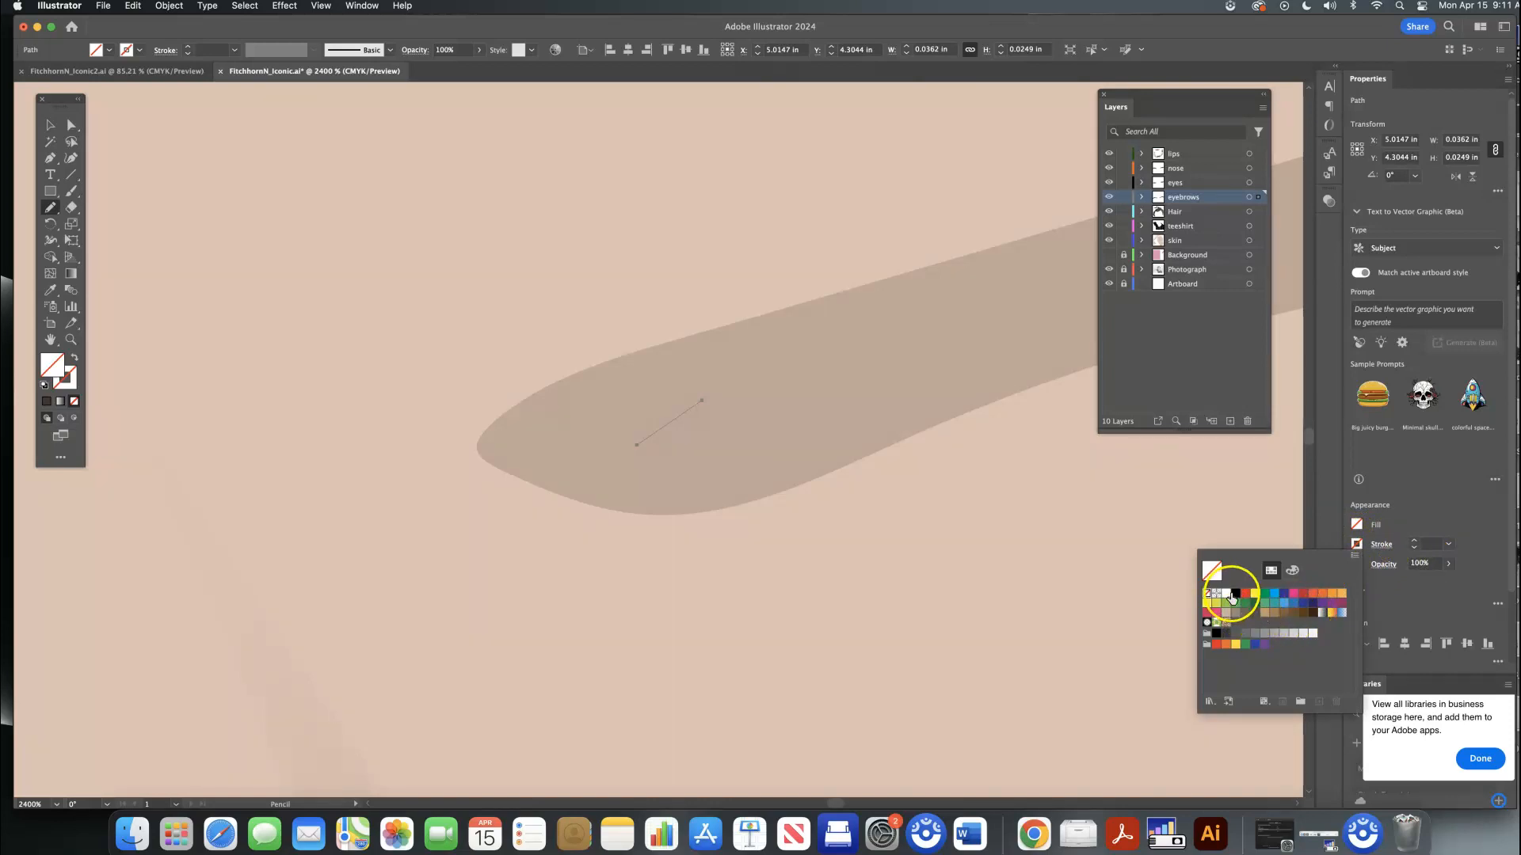
left_click(1312, 615)
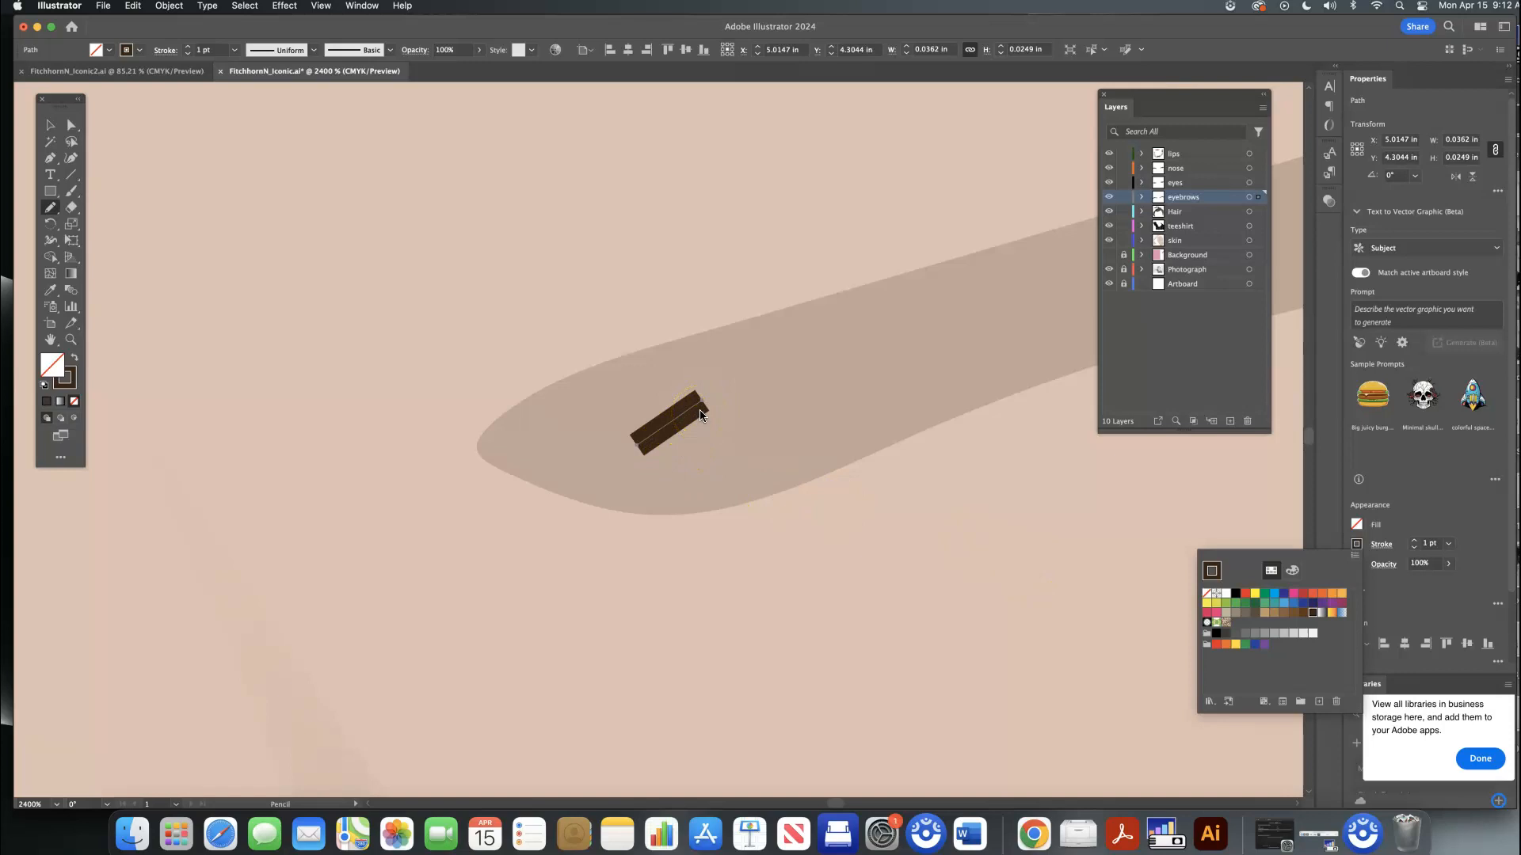
Step: Set the hair path's stroke weight to 0.25 pt
mouse_move(670, 436)
left_mouse_down()
mouse_move(685, 402)
mouse_move(723, 437)
mouse_move(655, 450)
left_mouse_up()
left_click(232, 52)
left_click(231, 52)
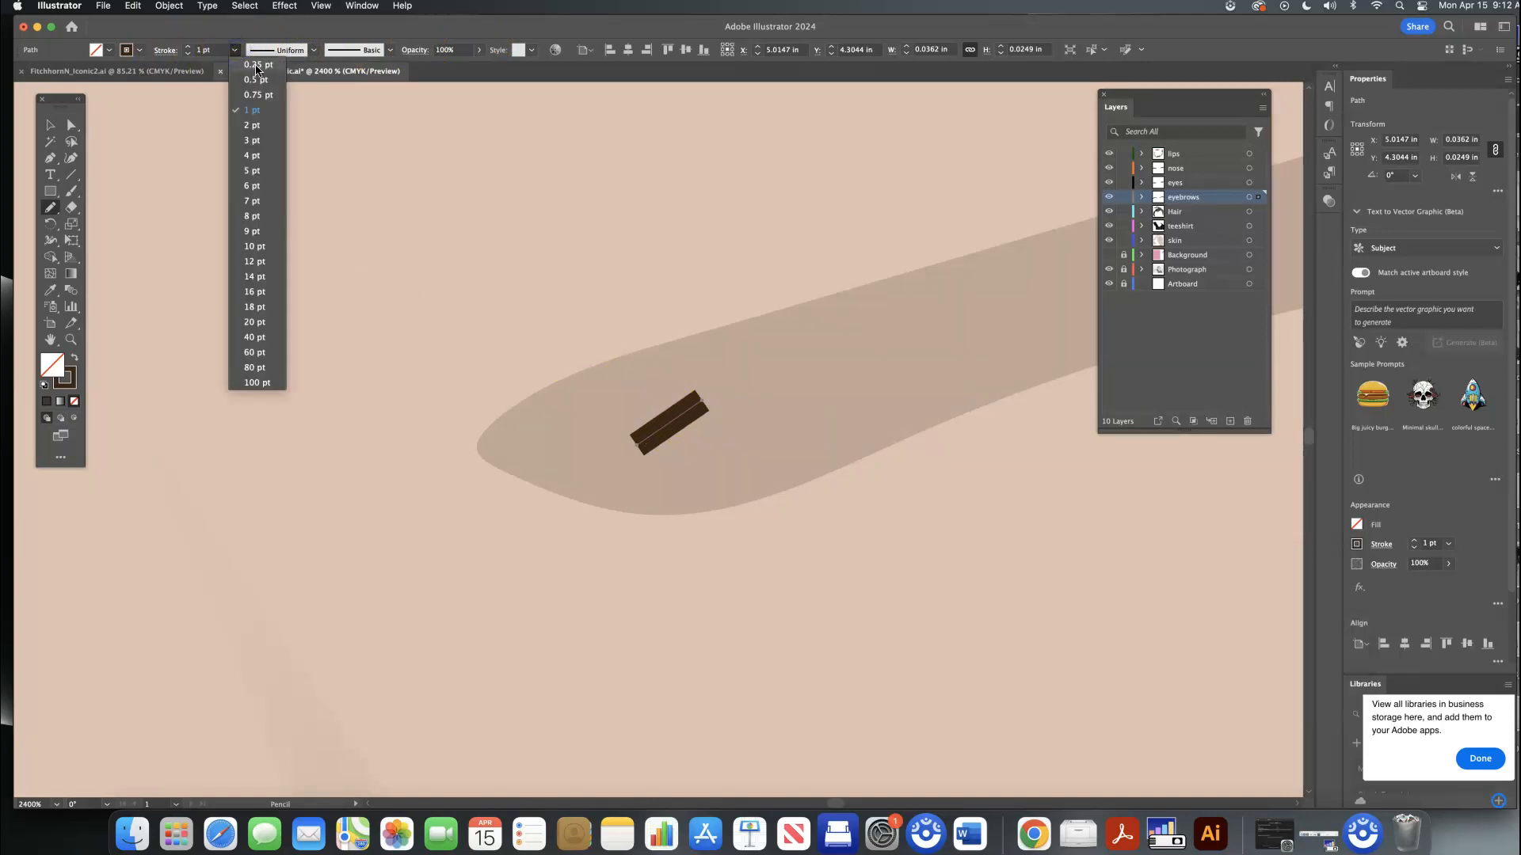
left_click(256, 69)
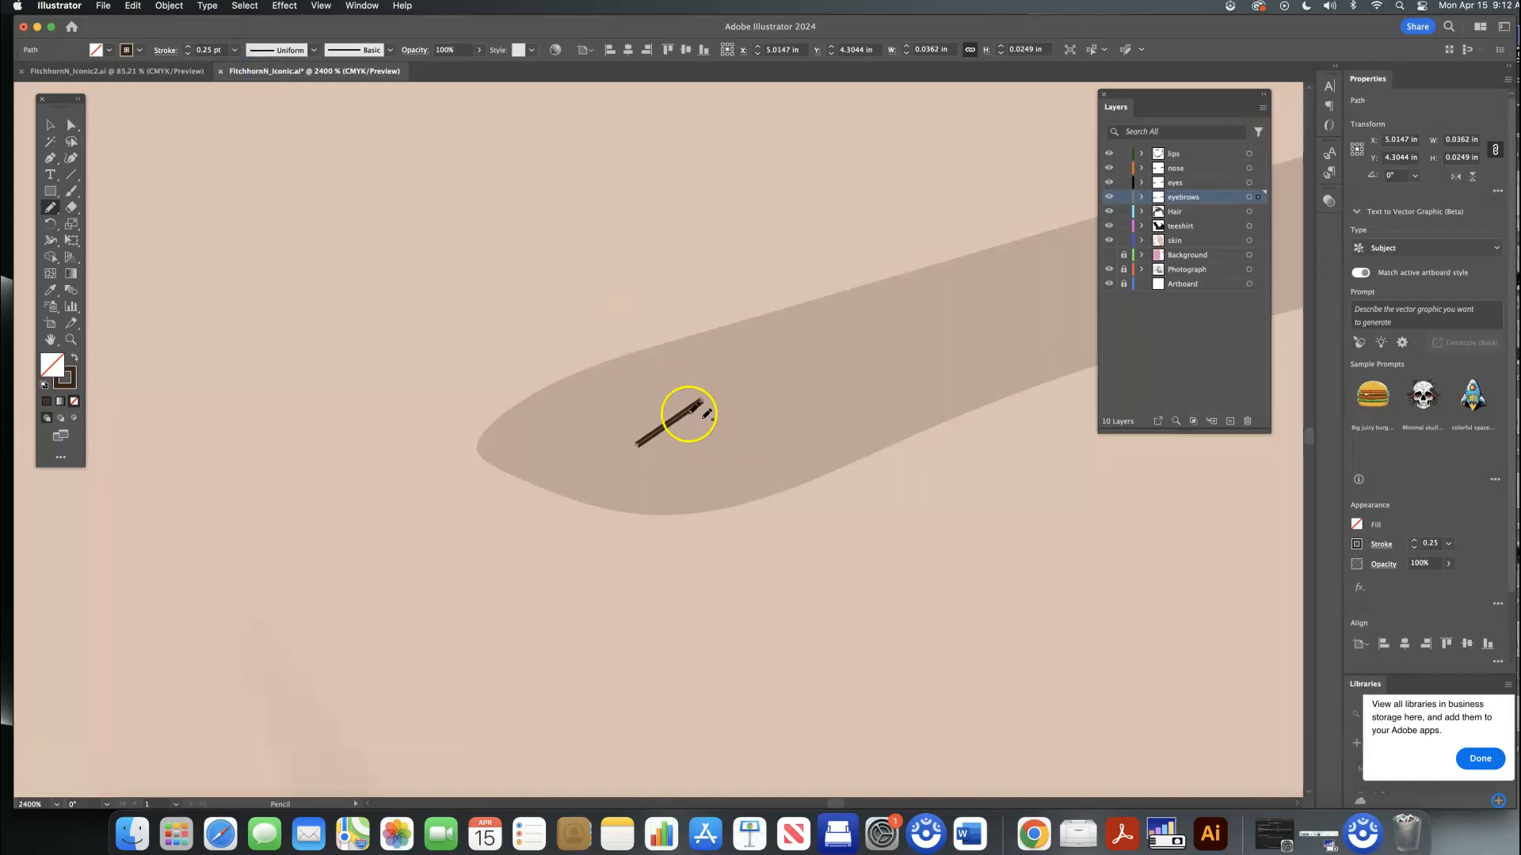
Step: Move the hair slightly toward the faded eyebrow's inner upper edge and apply the triangular width profile that tapers to a point
left_click(49, 125)
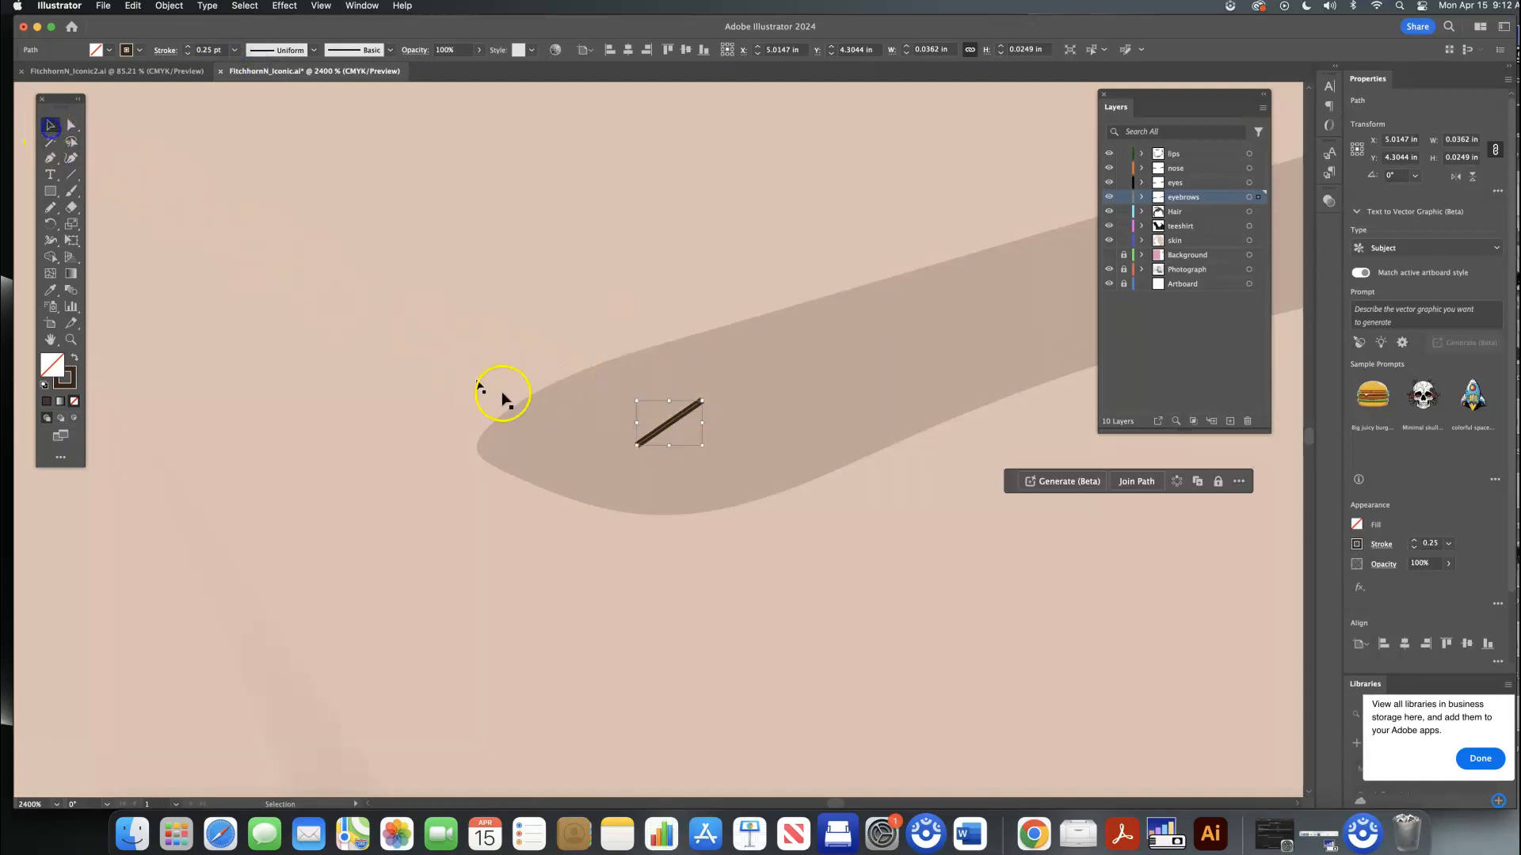
mouse_move(670, 427)
left_mouse_down()
mouse_move(654, 366)
mouse_move(600, 281)
mouse_move(630, 404)
left_mouse_up()
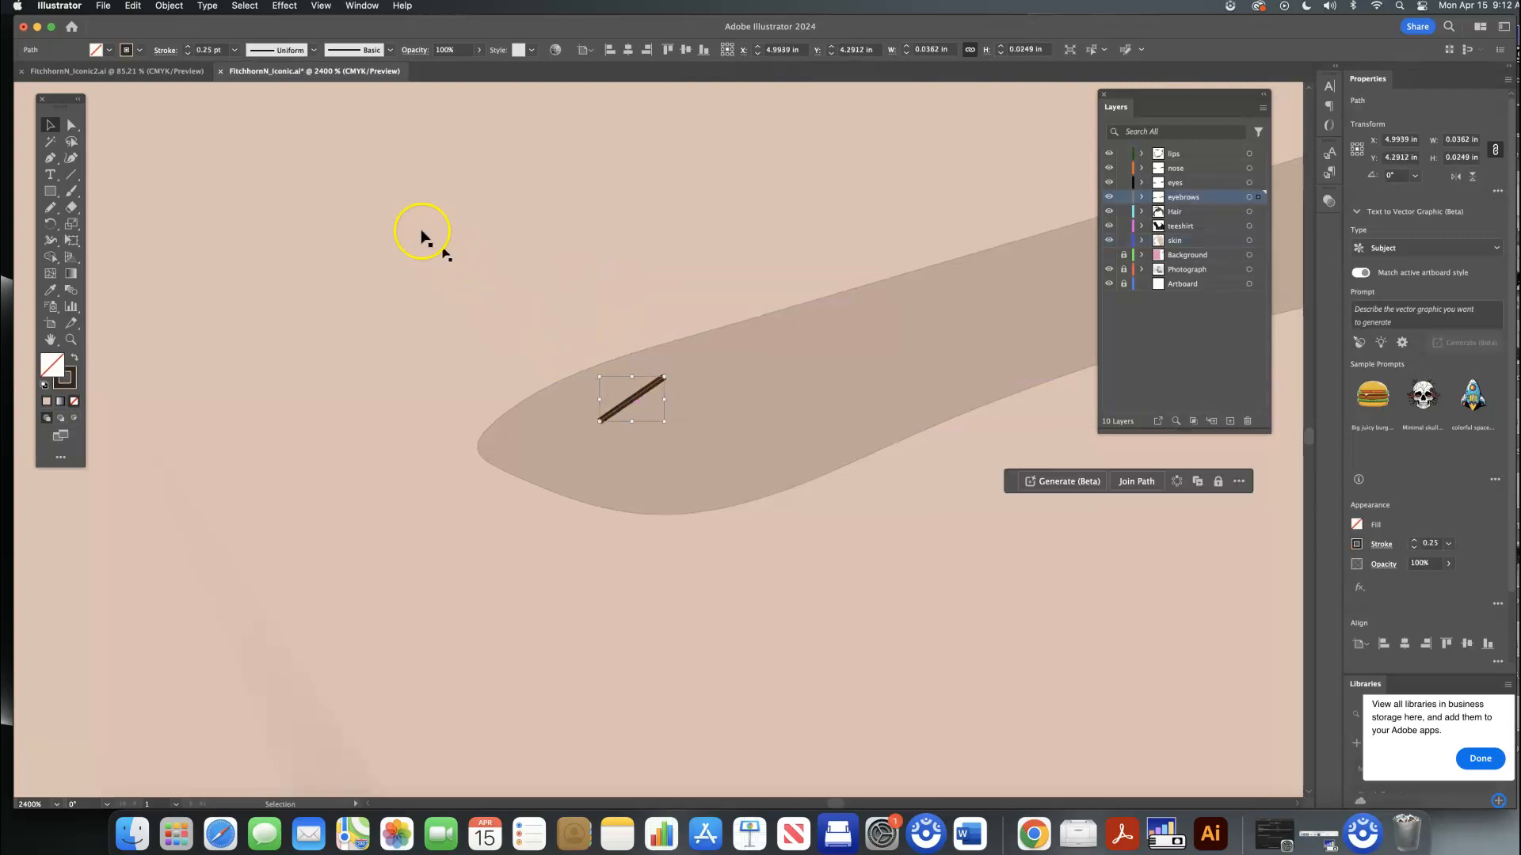
left_click(314, 51)
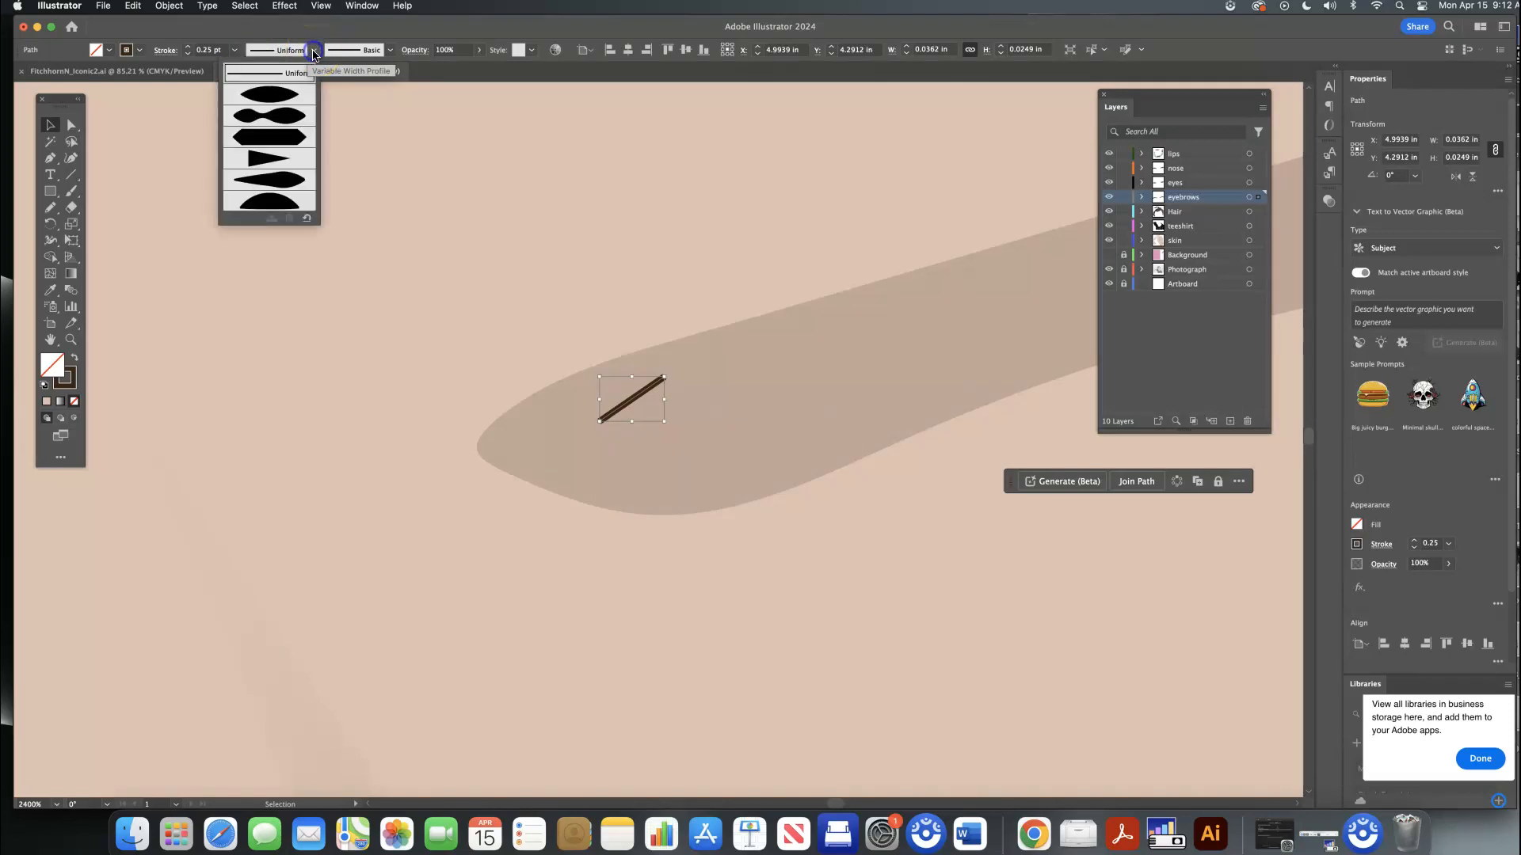
left_click(264, 165)
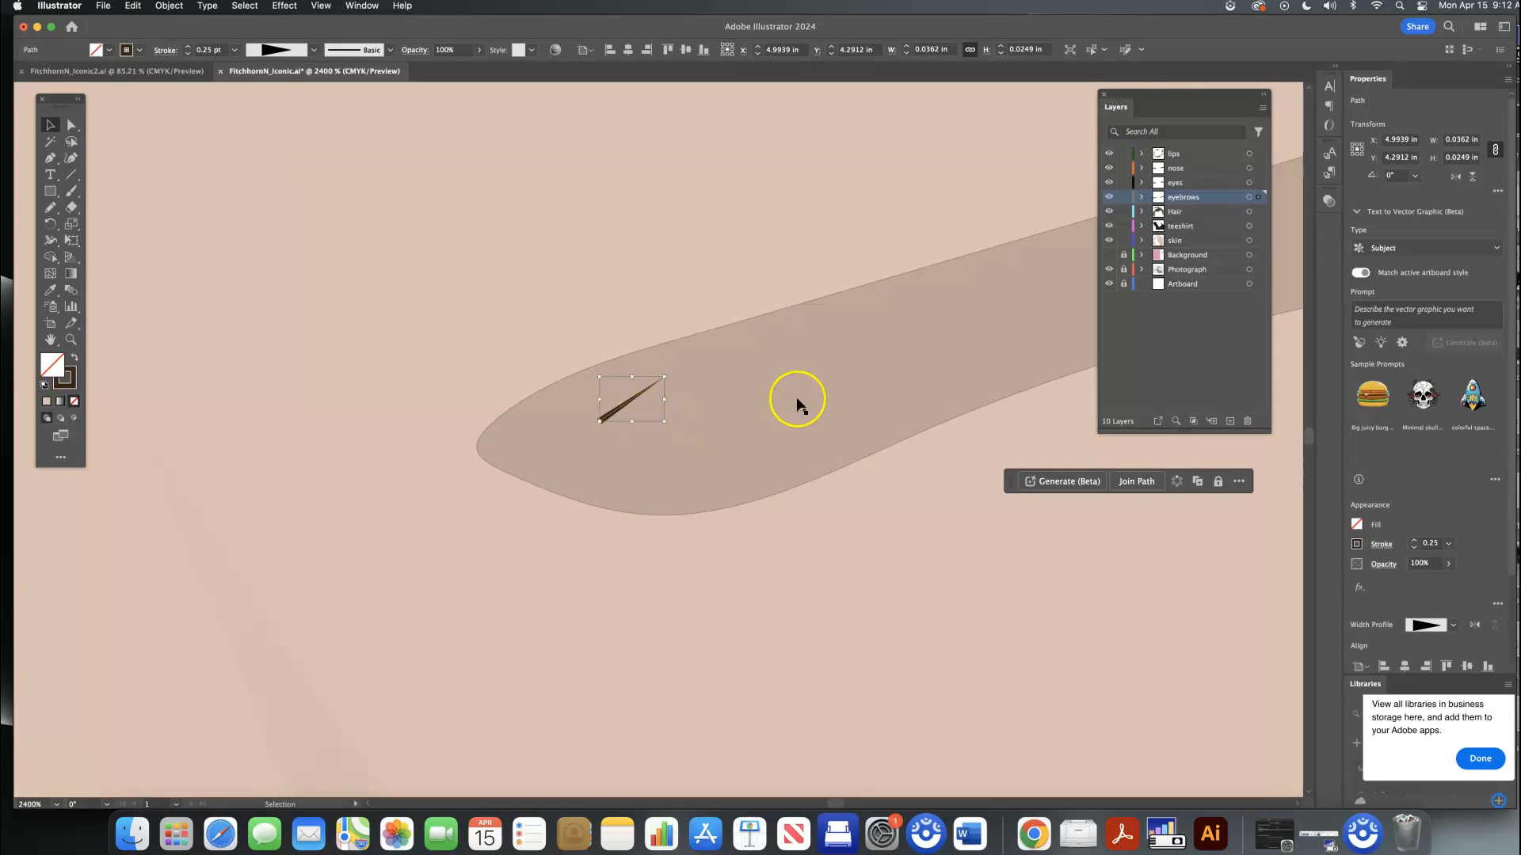
Step: Draw six more short curved hairs with the Pencil tool around the tapered hair at the faded eyebrow's inner end
scroll(802, 400, "up", 6)
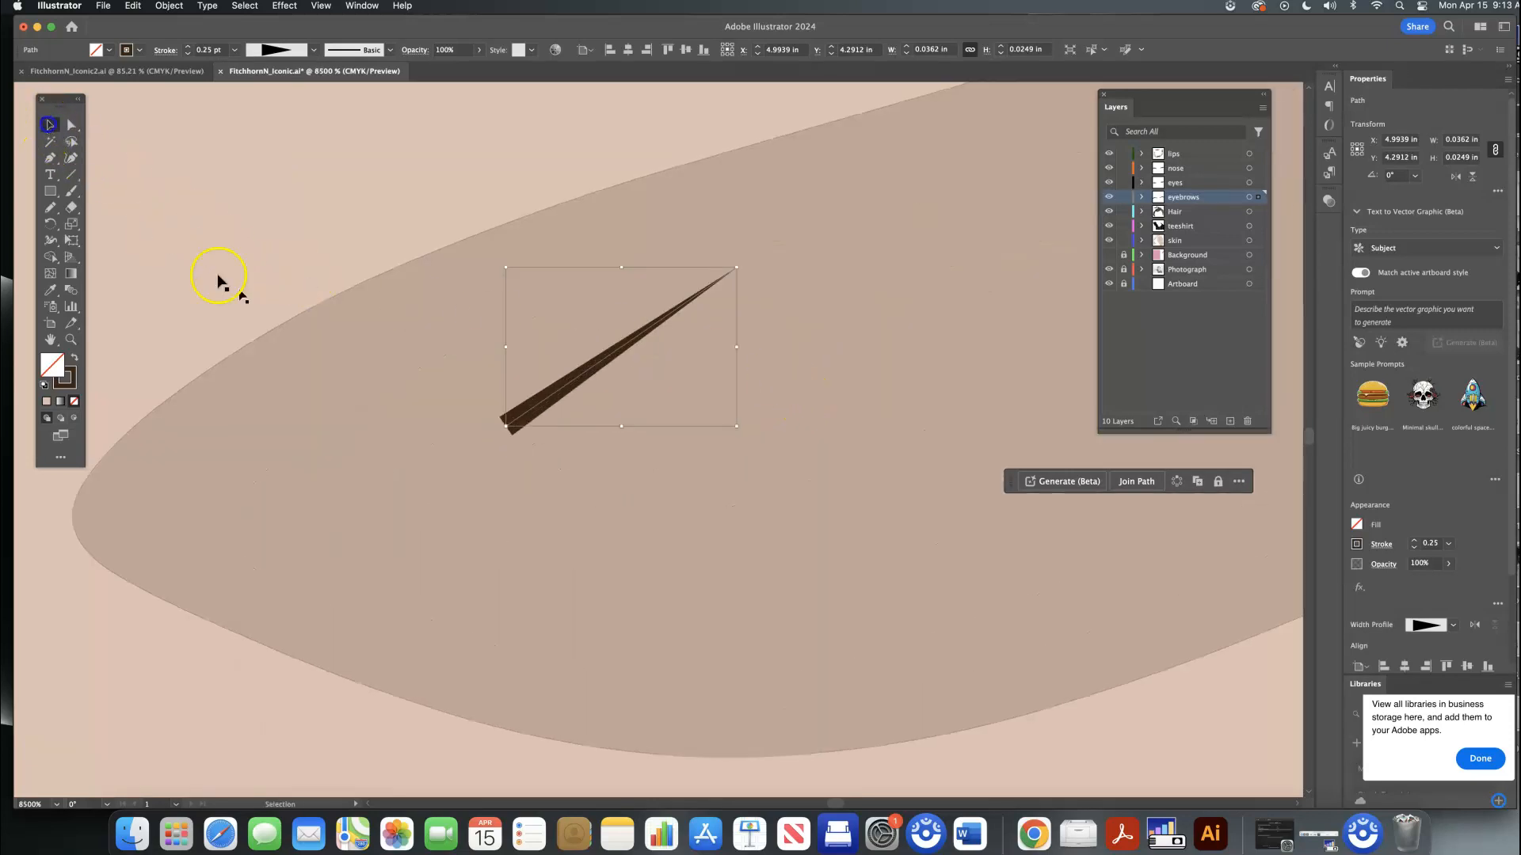
left_click(531, 410)
left_click(50, 207)
left_click_drag(366, 472, 438, 402)
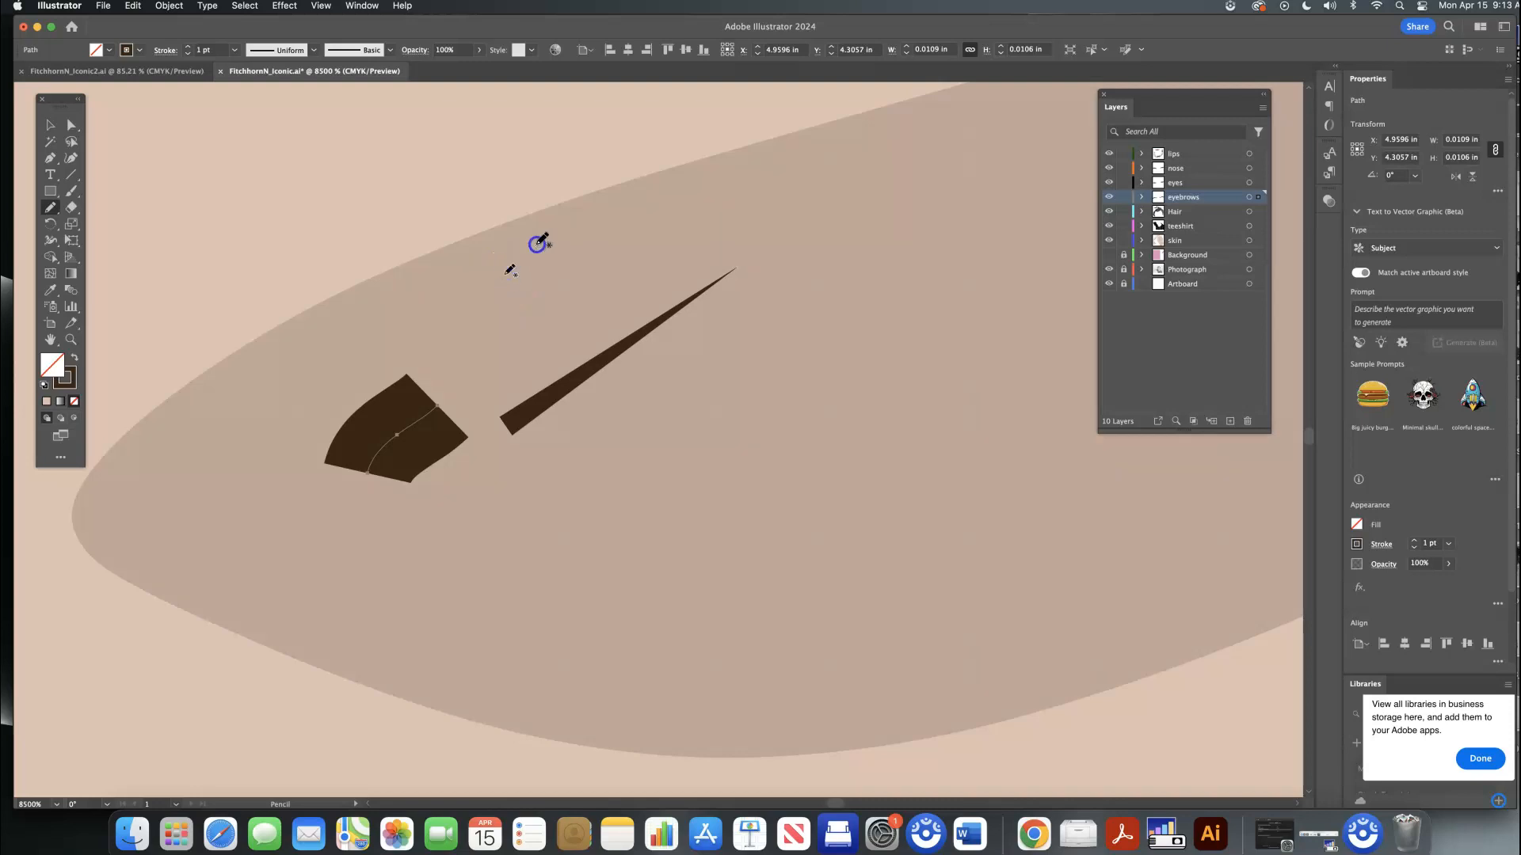
left_click_drag(521, 257, 596, 209)
left_click_drag(709, 380, 742, 367)
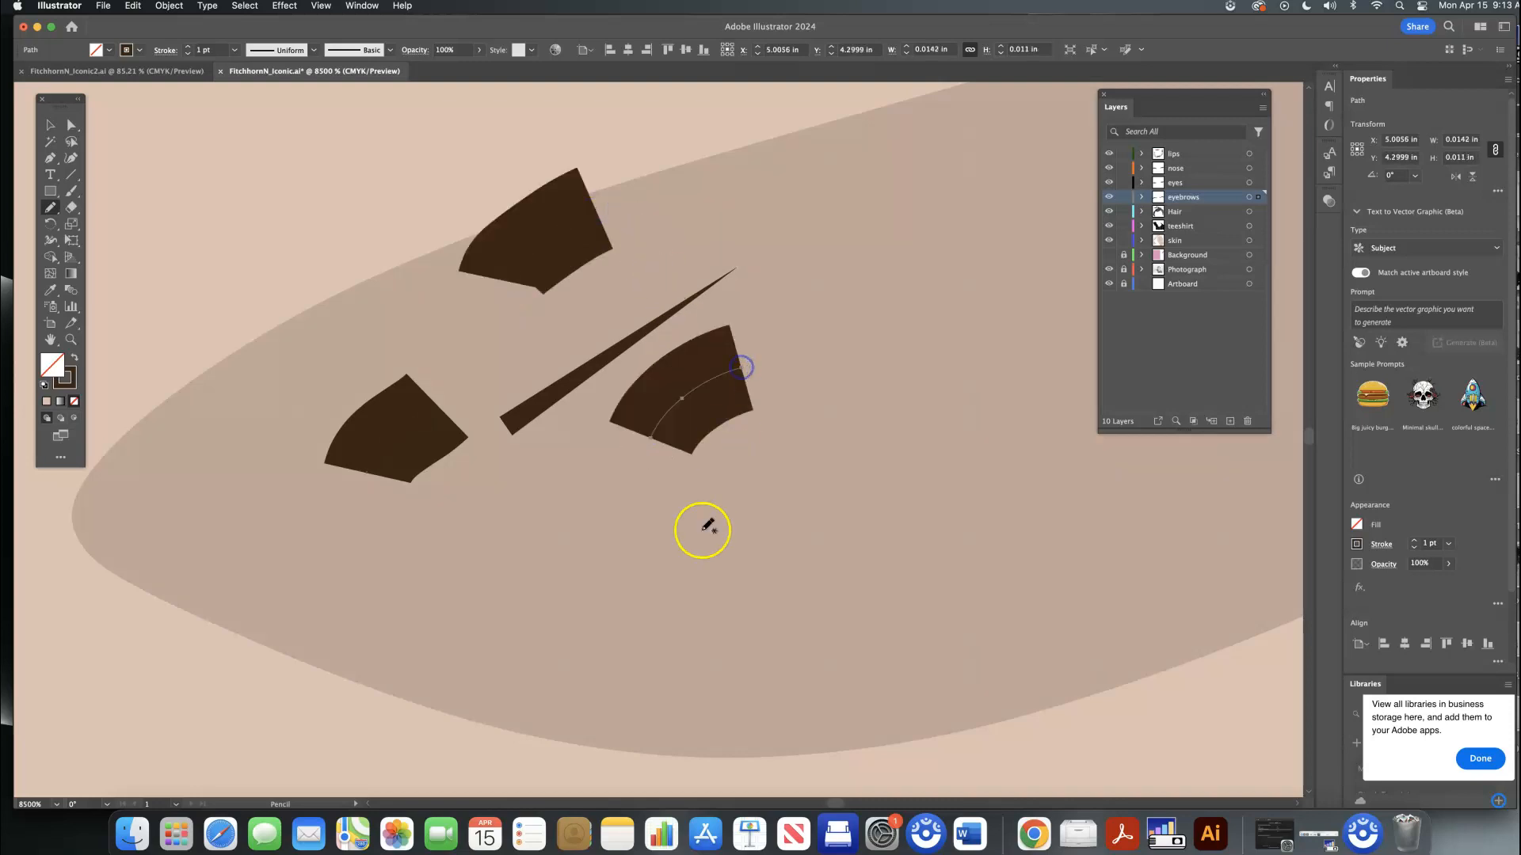
left_click_drag(733, 529, 734, 528)
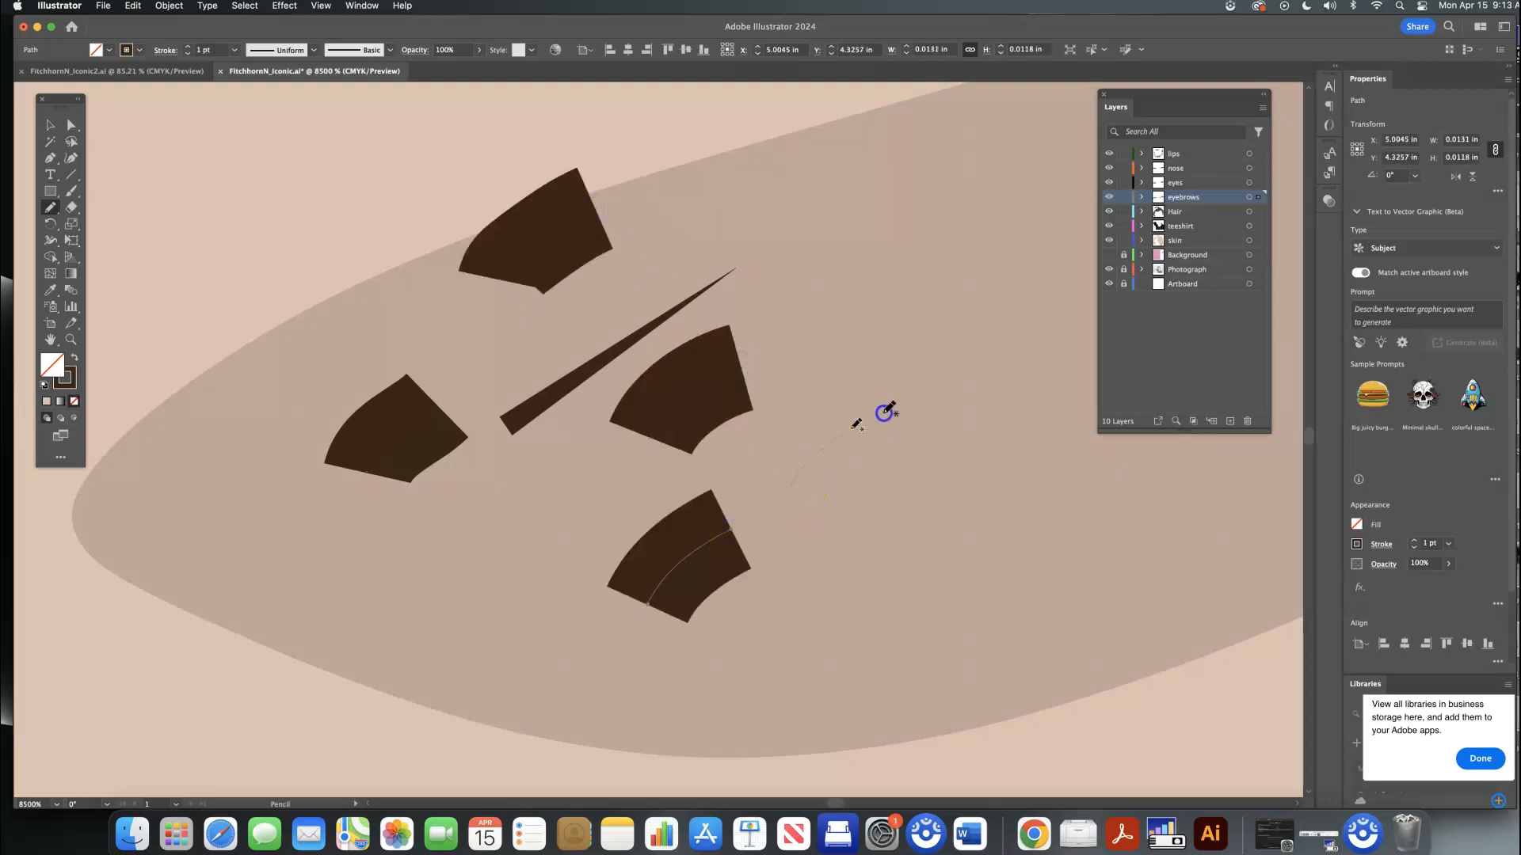
left_click_drag(874, 416, 883, 412)
left_click_drag(531, 525, 533, 520)
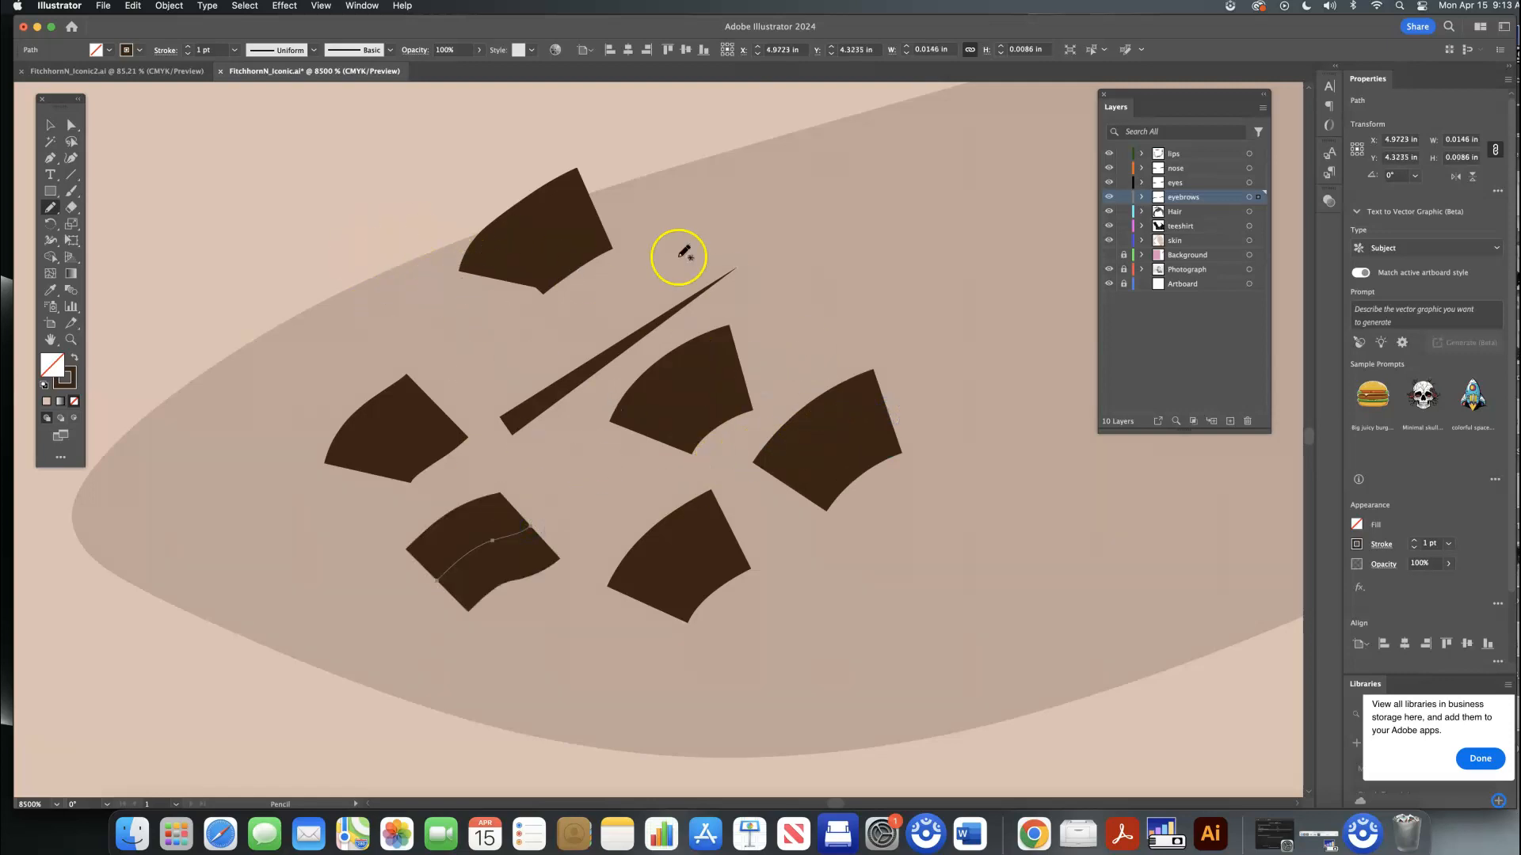
Step: Set the stroke weight of the six newly drawn curved hairs around the tapered hair to 0.25 pt
left_click(48, 126)
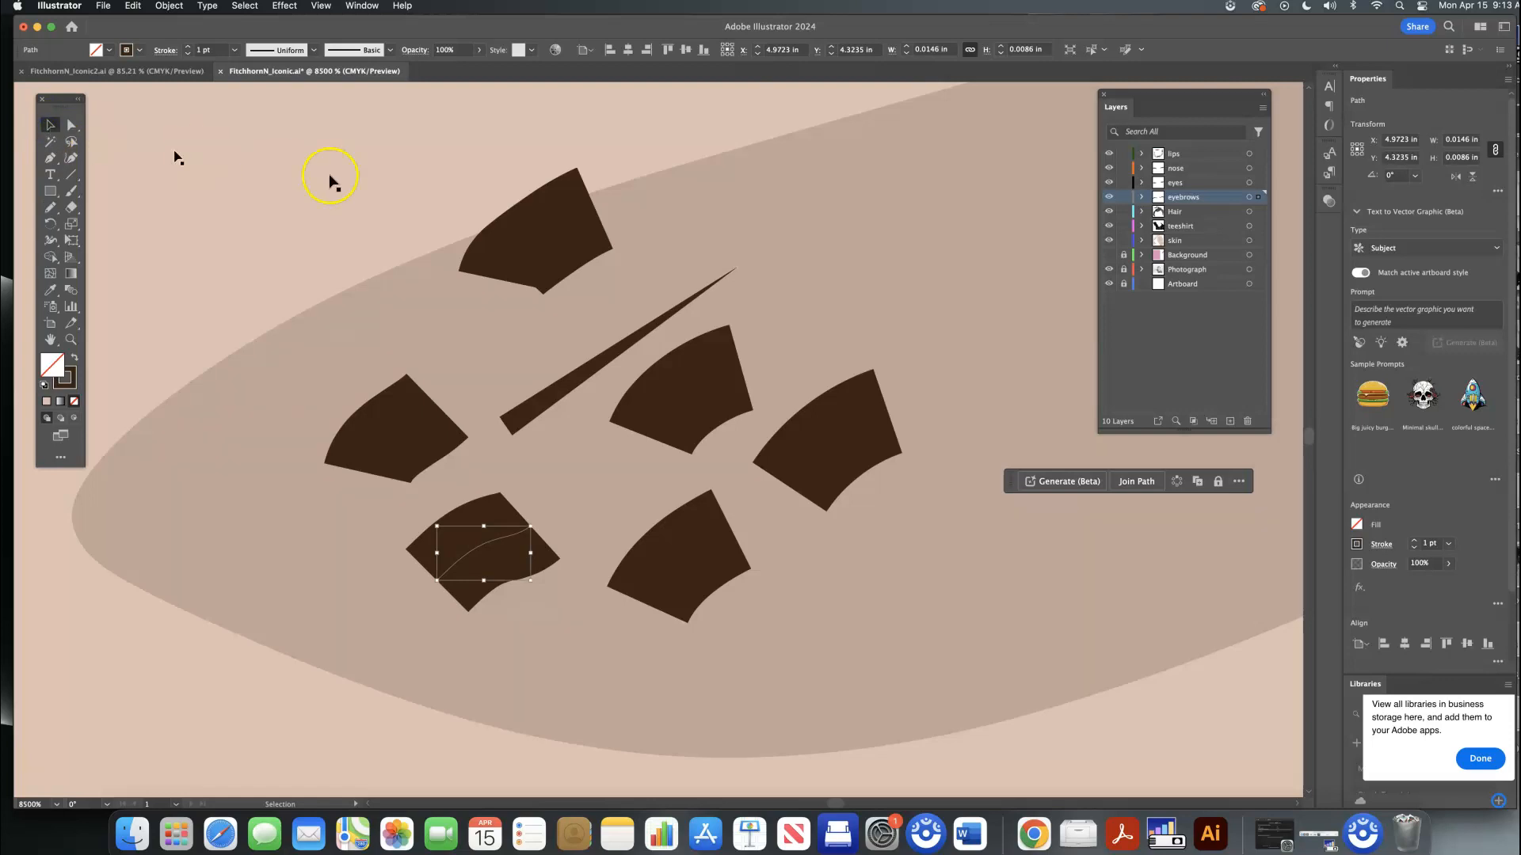
left_click(408, 438, "shift")
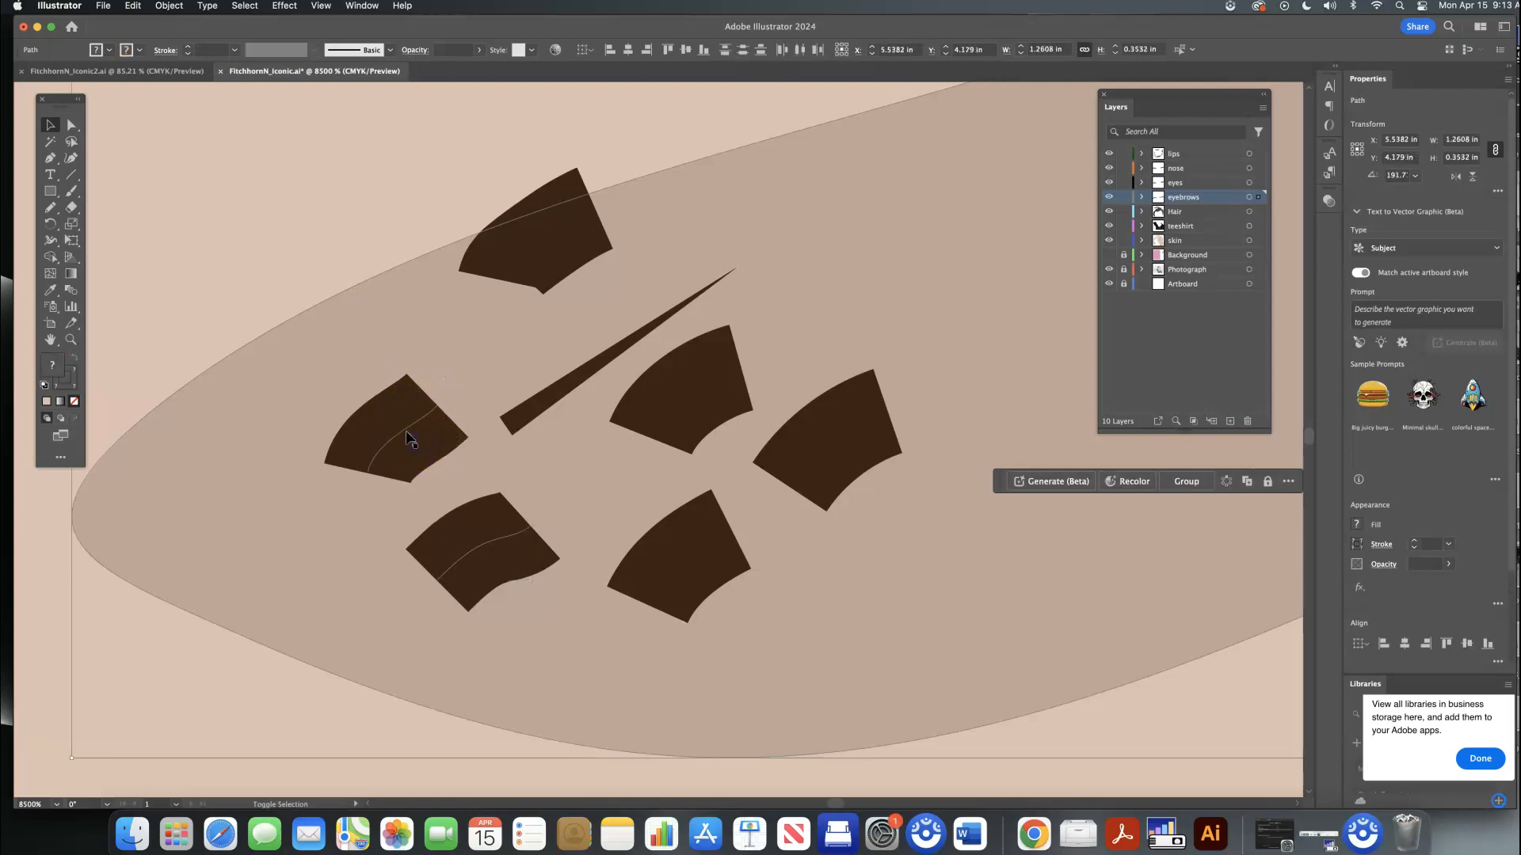
left_click(302, 369)
left_click(392, 432)
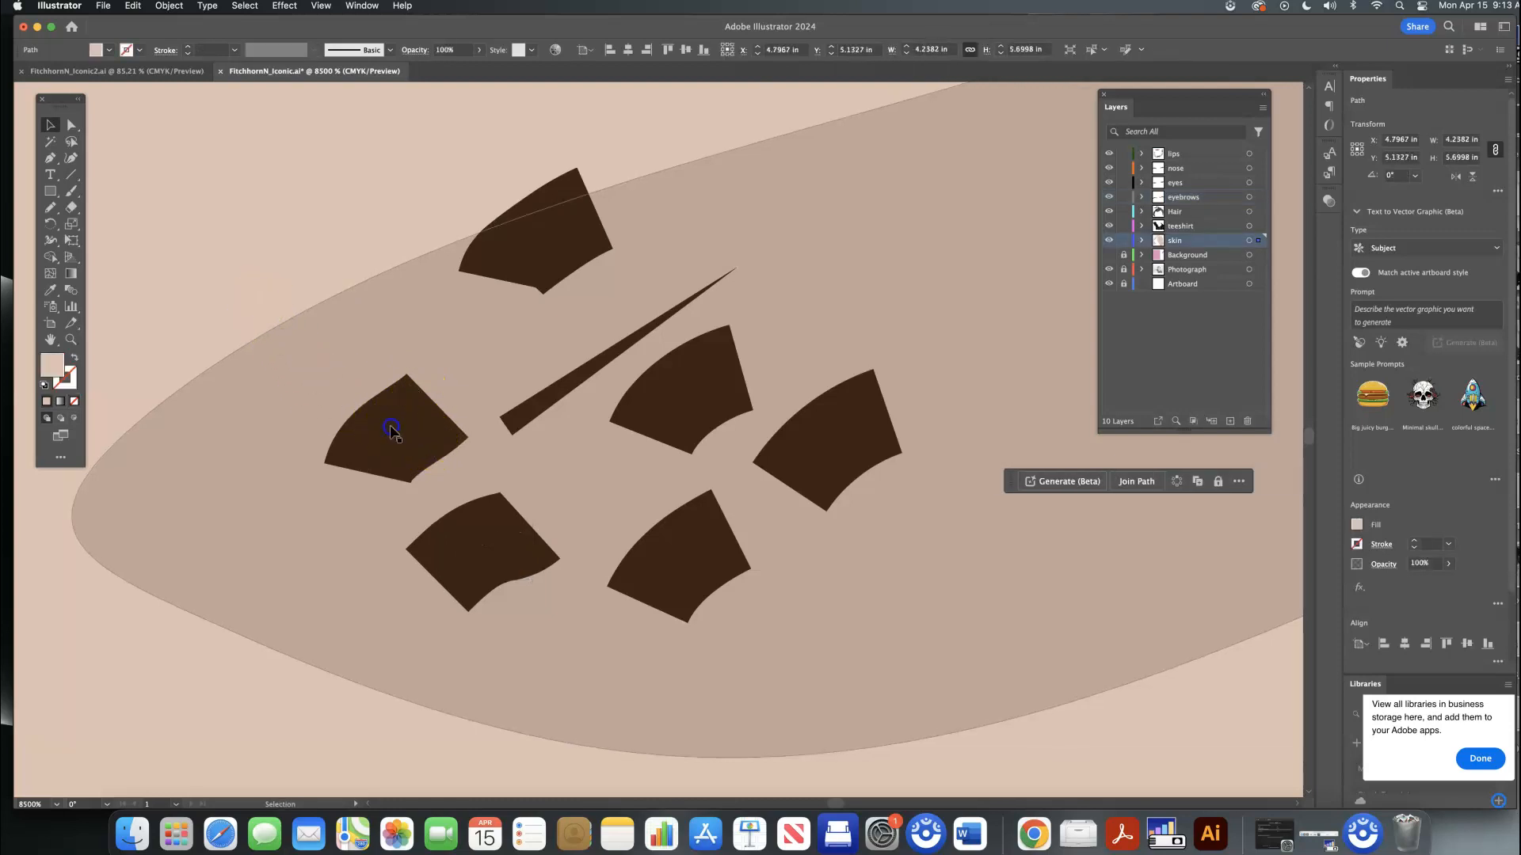
left_click(396, 436)
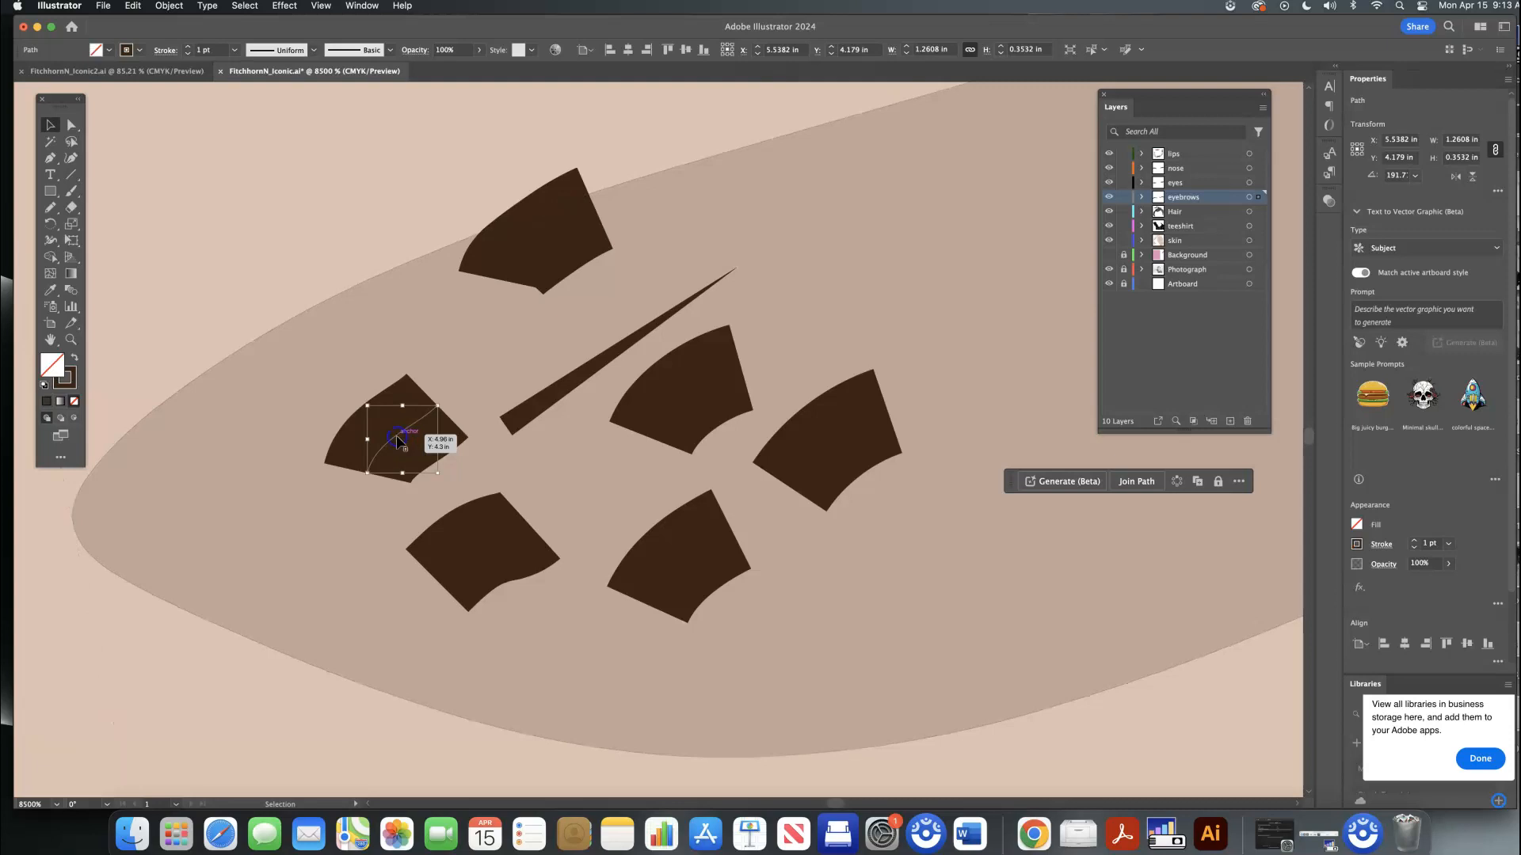
left_click(480, 547, "shift")
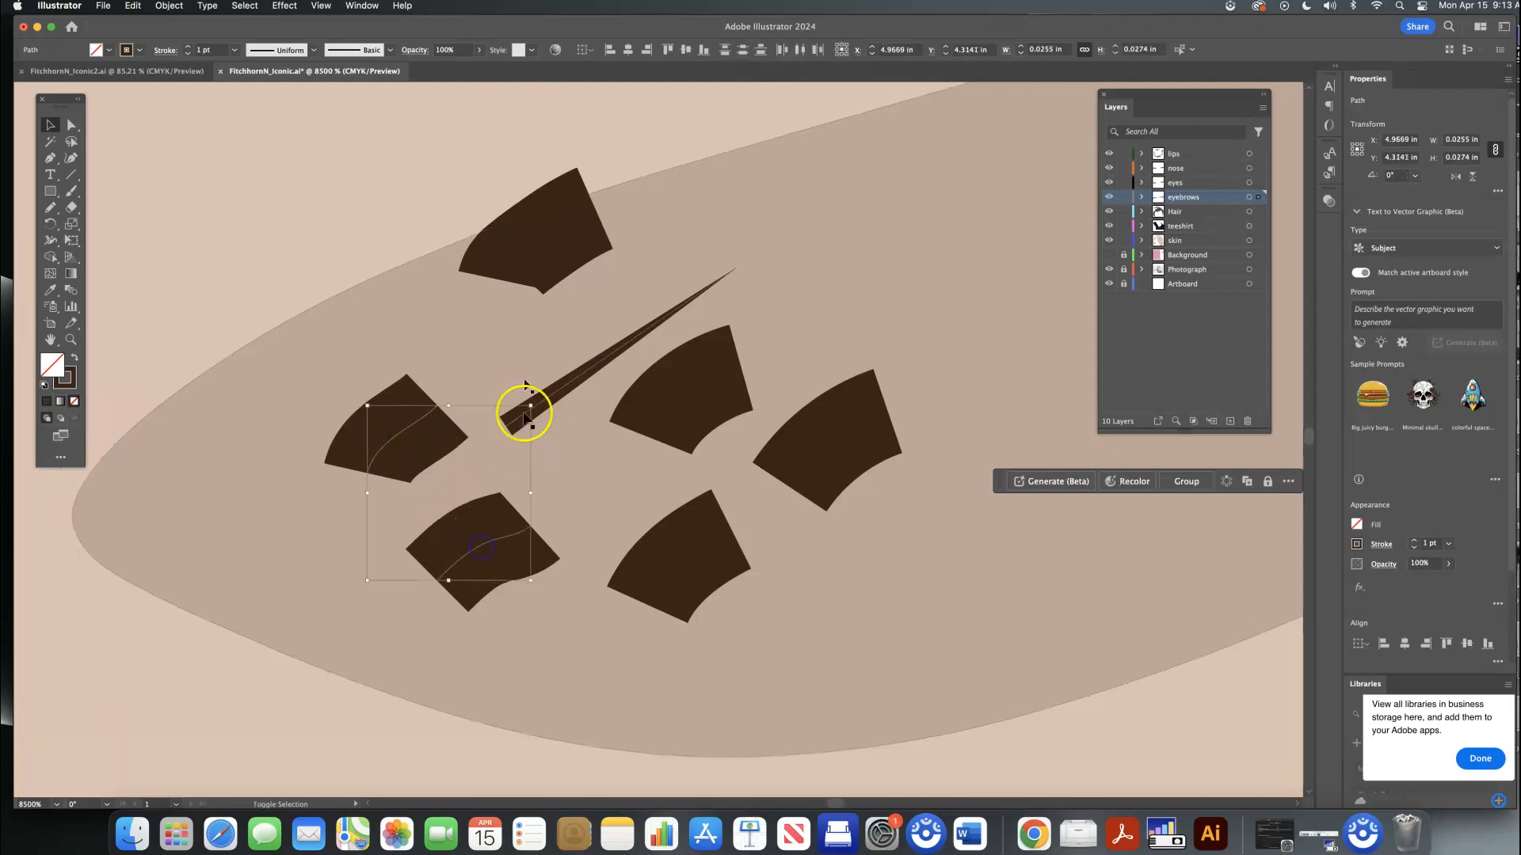
left_click(532, 250, "shift")
left_click(676, 393, "shift")
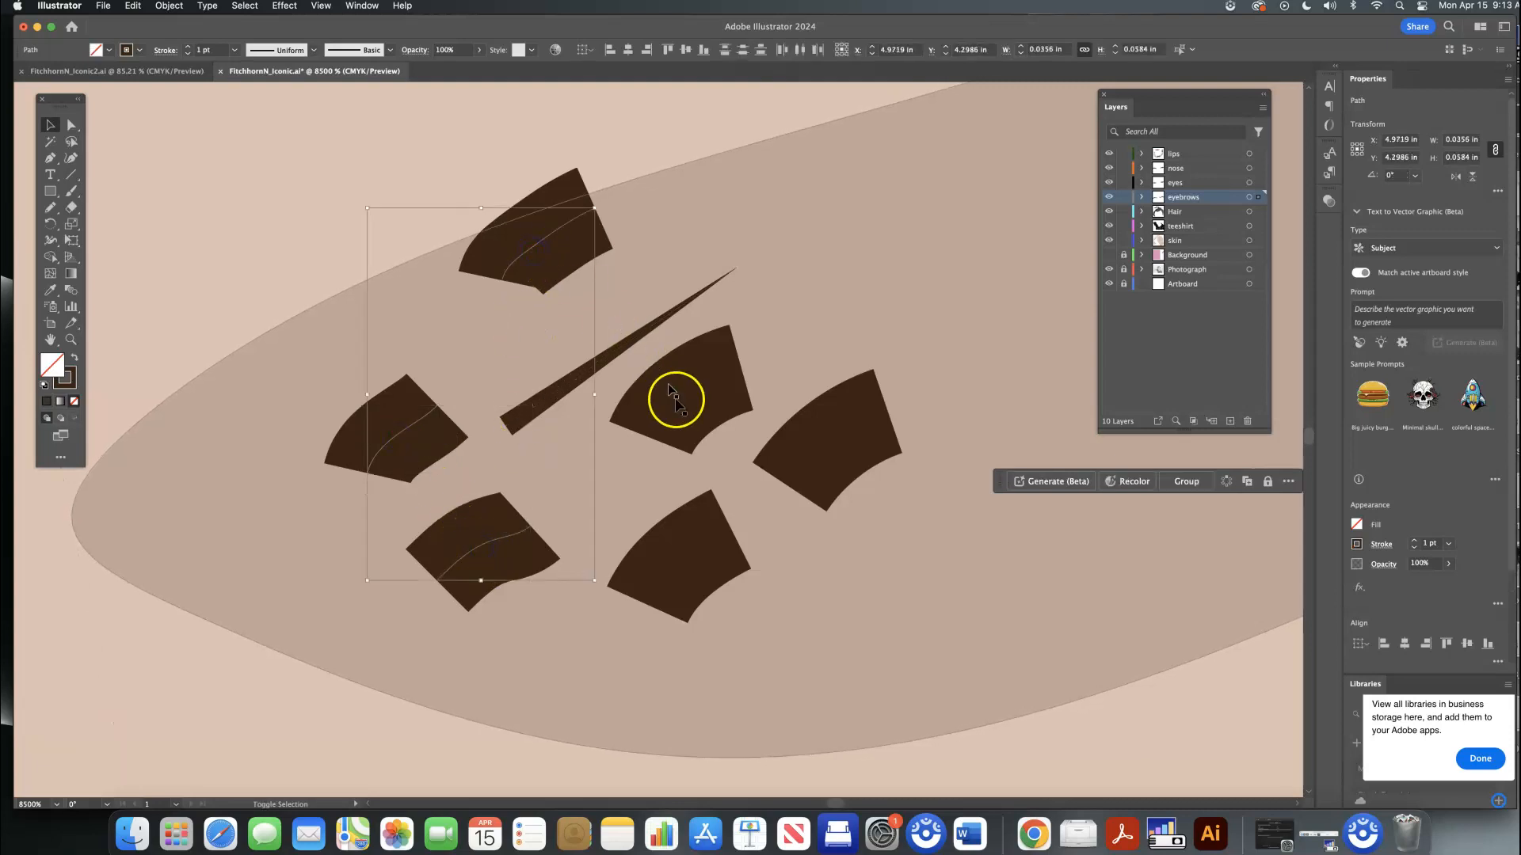
left_click(822, 453, "shift")
left_click(685, 564, "shift")
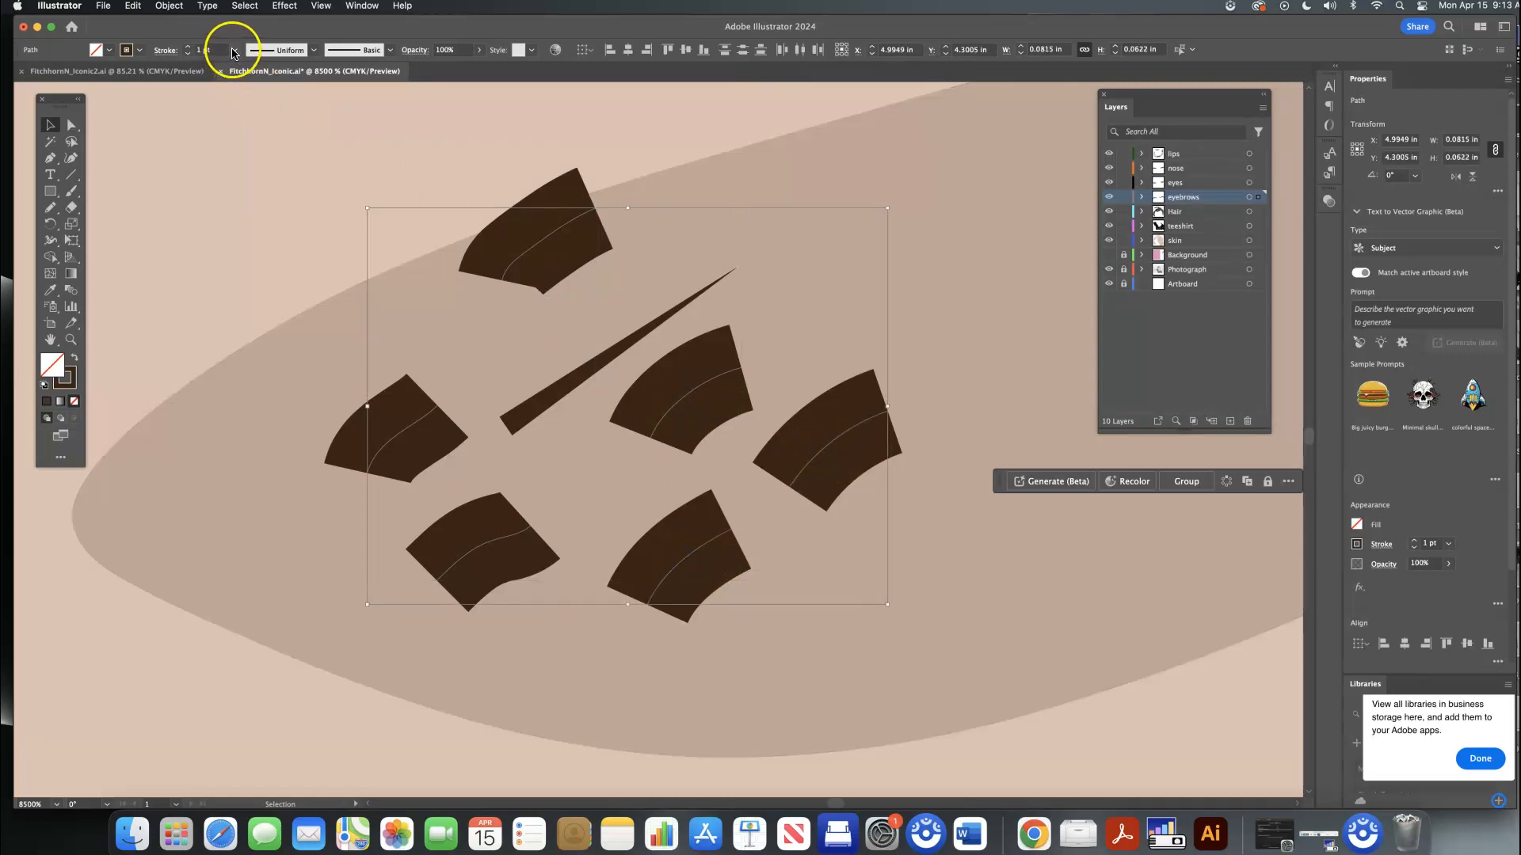
left_click(234, 50)
left_click(252, 65)
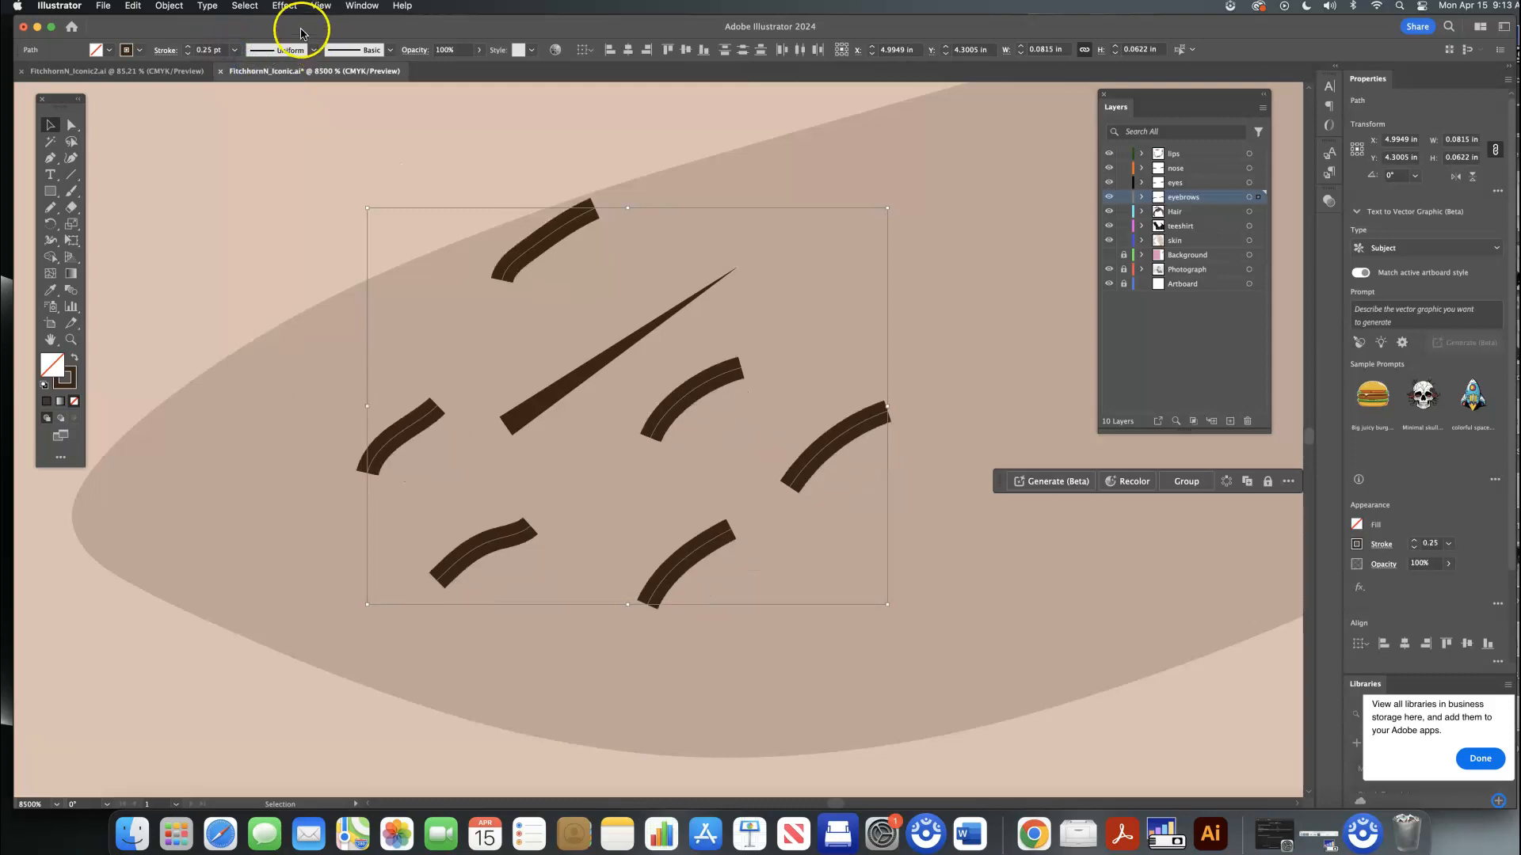
Step: Apply the triangular width profile that tapers to a point to the six curved hairs
left_click(312, 51)
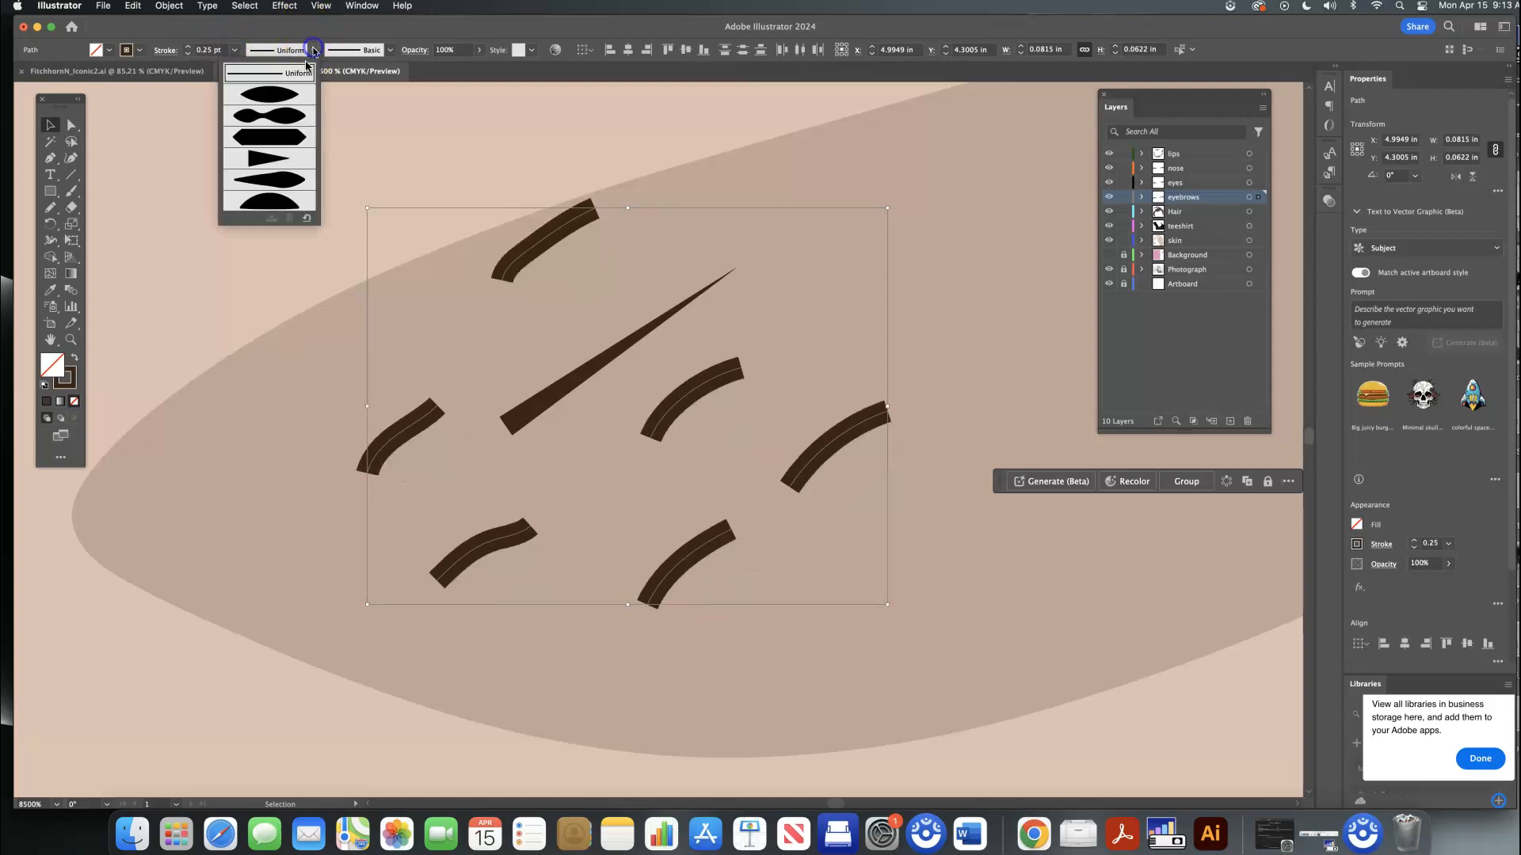
left_click(270, 159)
left_click(319, 180)
Step: Stretch the curved hairs one by one, leaving out the innermost one, to make them longer
left_click(511, 257)
left_click_drag(594, 209, 655, 188)
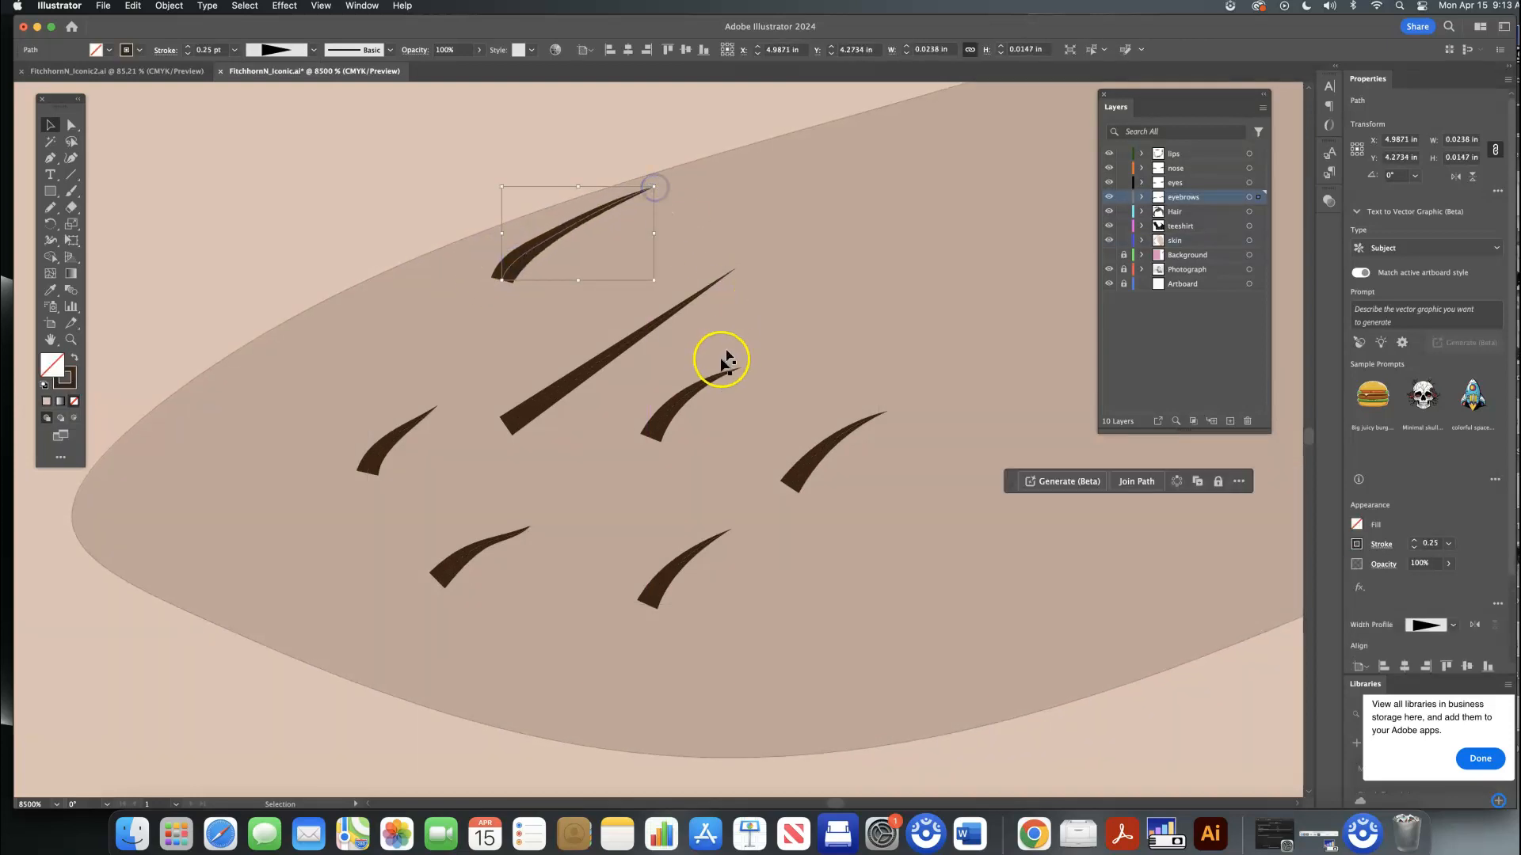
left_click(719, 376)
left_click_drag(743, 364, 801, 328)
left_click(837, 431)
left_click_drag(887, 412, 952, 360)
left_click(672, 577)
left_click_drag(729, 525, 849, 477)
left_click(485, 539)
mouse_move(524, 523)
left_mouse_down()
mouse_move(654, 480)
mouse_move(523, 524)
mouse_move(563, 424)
mouse_move(604, 415)
mouse_move(589, 383)
mouse_move(634, 396)
mouse_move(567, 352)
mouse_move(552, 370)
left_mouse_up()
Step: Gather the lengthened hairs into a fanned cluster around the straight tapered hair and rotate the uppermost one slightly upright
mouse_move(531, 261)
left_mouse_down()
mouse_move(499, 370)
mouse_move(530, 397)
mouse_move(533, 434)
left_mouse_up()
mouse_move(689, 564)
left_mouse_down()
mouse_move(591, 469)
mouse_move(587, 439)
left_mouse_up()
left_click_drag(751, 353, 765, 375)
left_click_drag(683, 397, 686, 391)
mouse_move(869, 389)
left_mouse_down()
mouse_move(825, 388)
mouse_move(591, 297)
left_mouse_up()
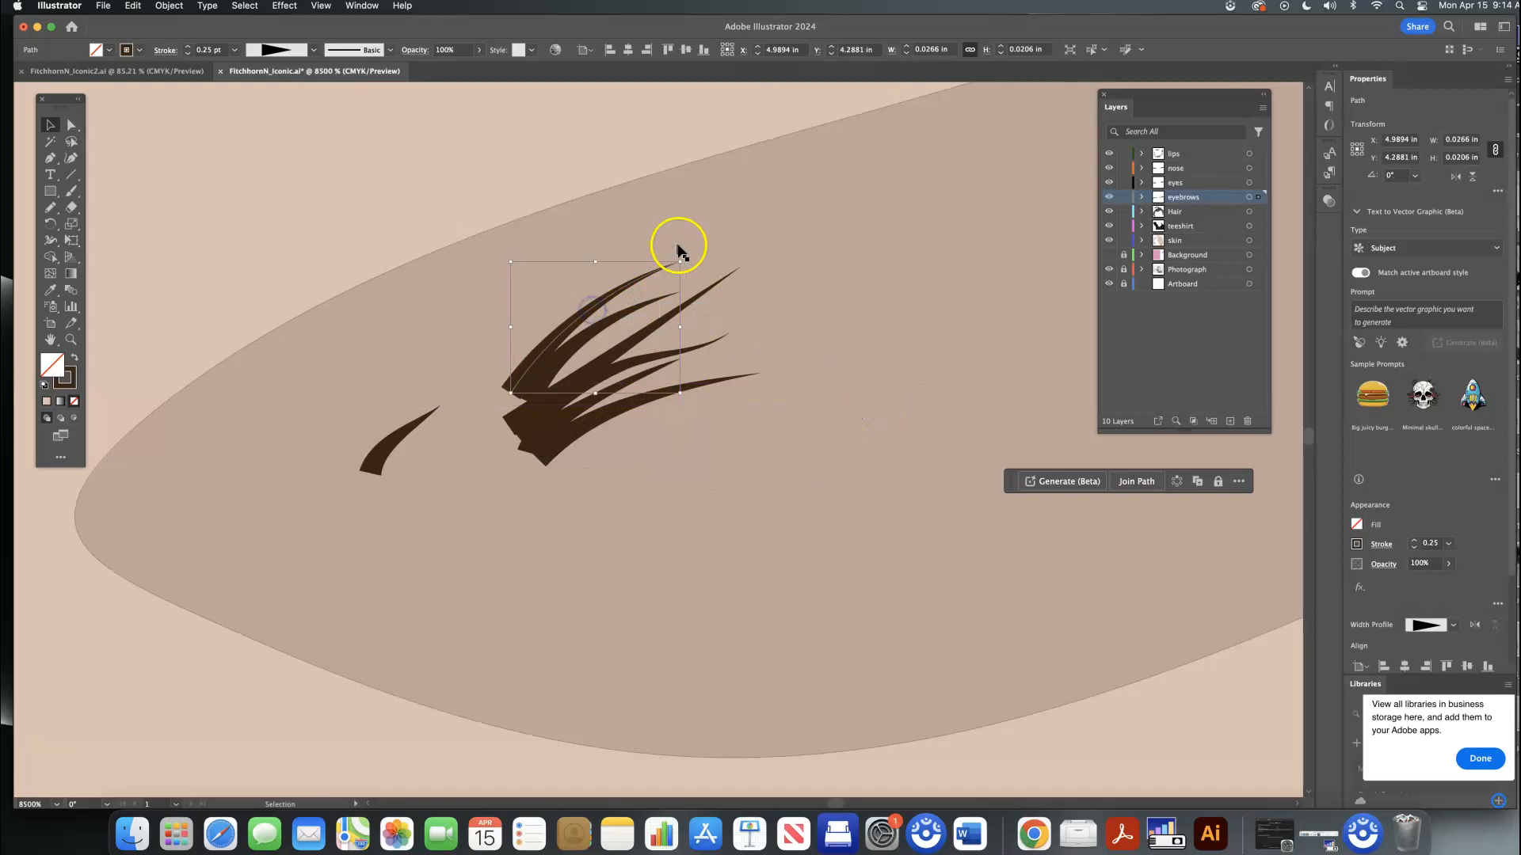
left_click_drag(680, 253, 667, 236)
left_click_drag(608, 309, 597, 321)
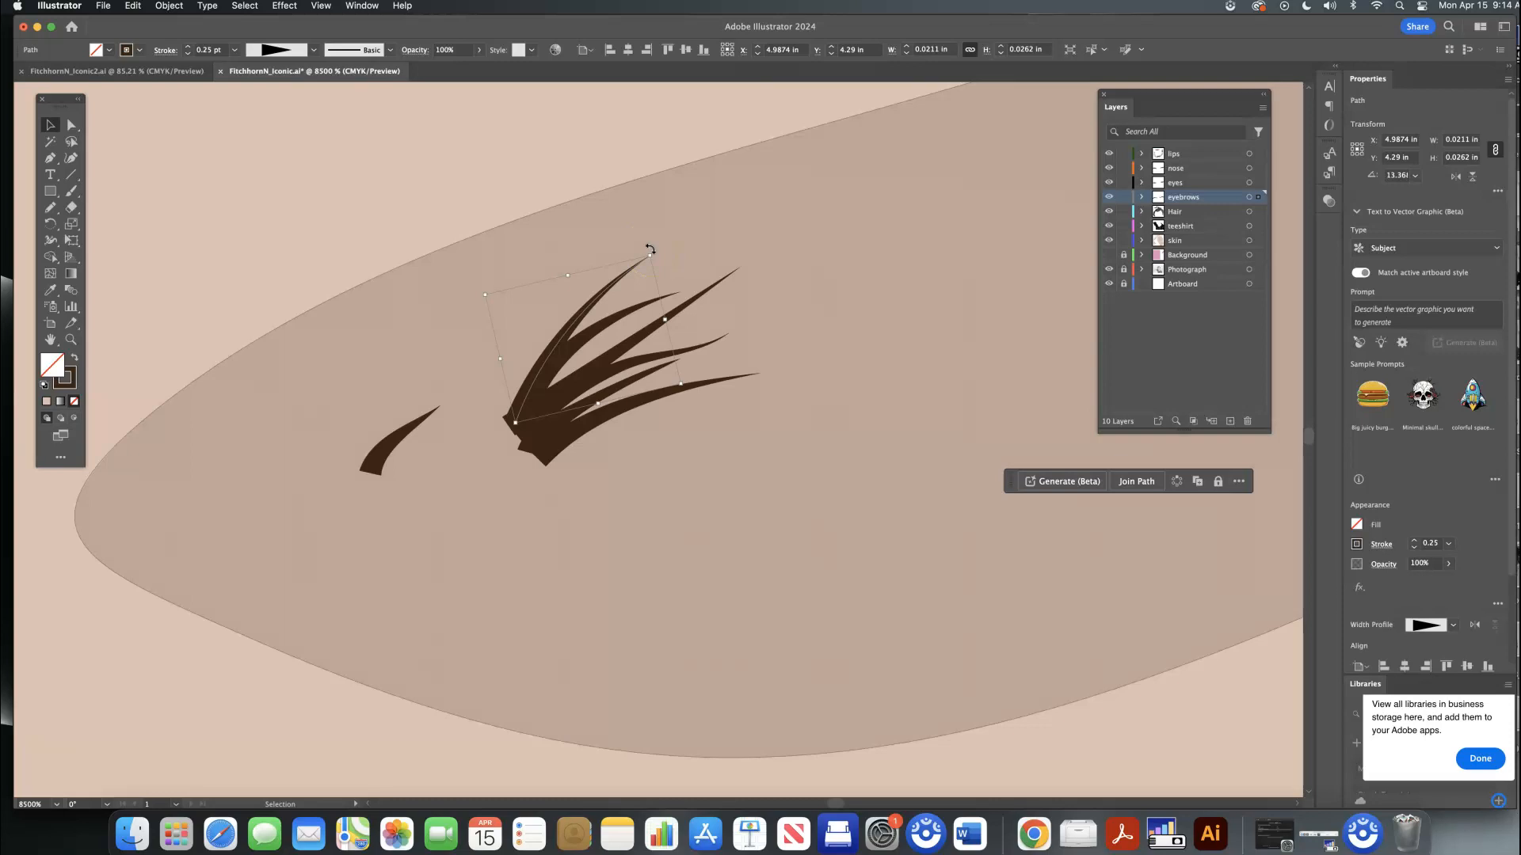
mouse_move(650, 249)
left_mouse_down()
mouse_move(665, 261)
mouse_move(659, 245)
left_mouse_up()
Step: Move the loose short hair to the faded eyebrow's inner tip and group the hairs of the fanned cluster
mouse_move(408, 422)
left_mouse_down()
mouse_move(631, 421)
mouse_move(603, 442)
mouse_move(163, 449)
mouse_move(123, 469)
mouse_move(180, 427)
left_mouse_up()
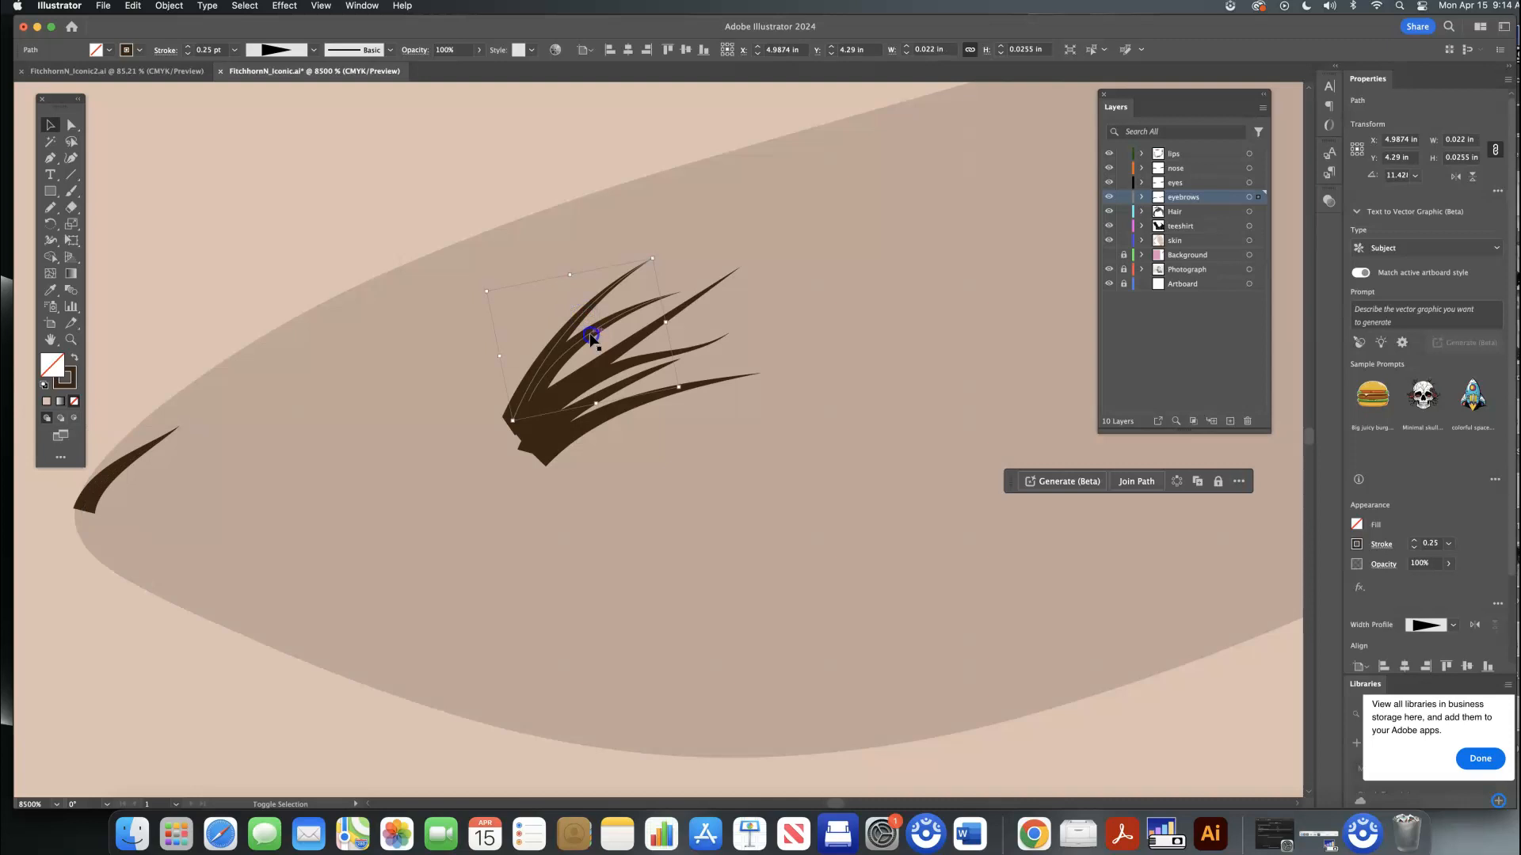
left_click(619, 359, "shift")
left_click(624, 367, "shift")
left_click(619, 398, "shift")
left_click(618, 408, "shift")
key("super+g")
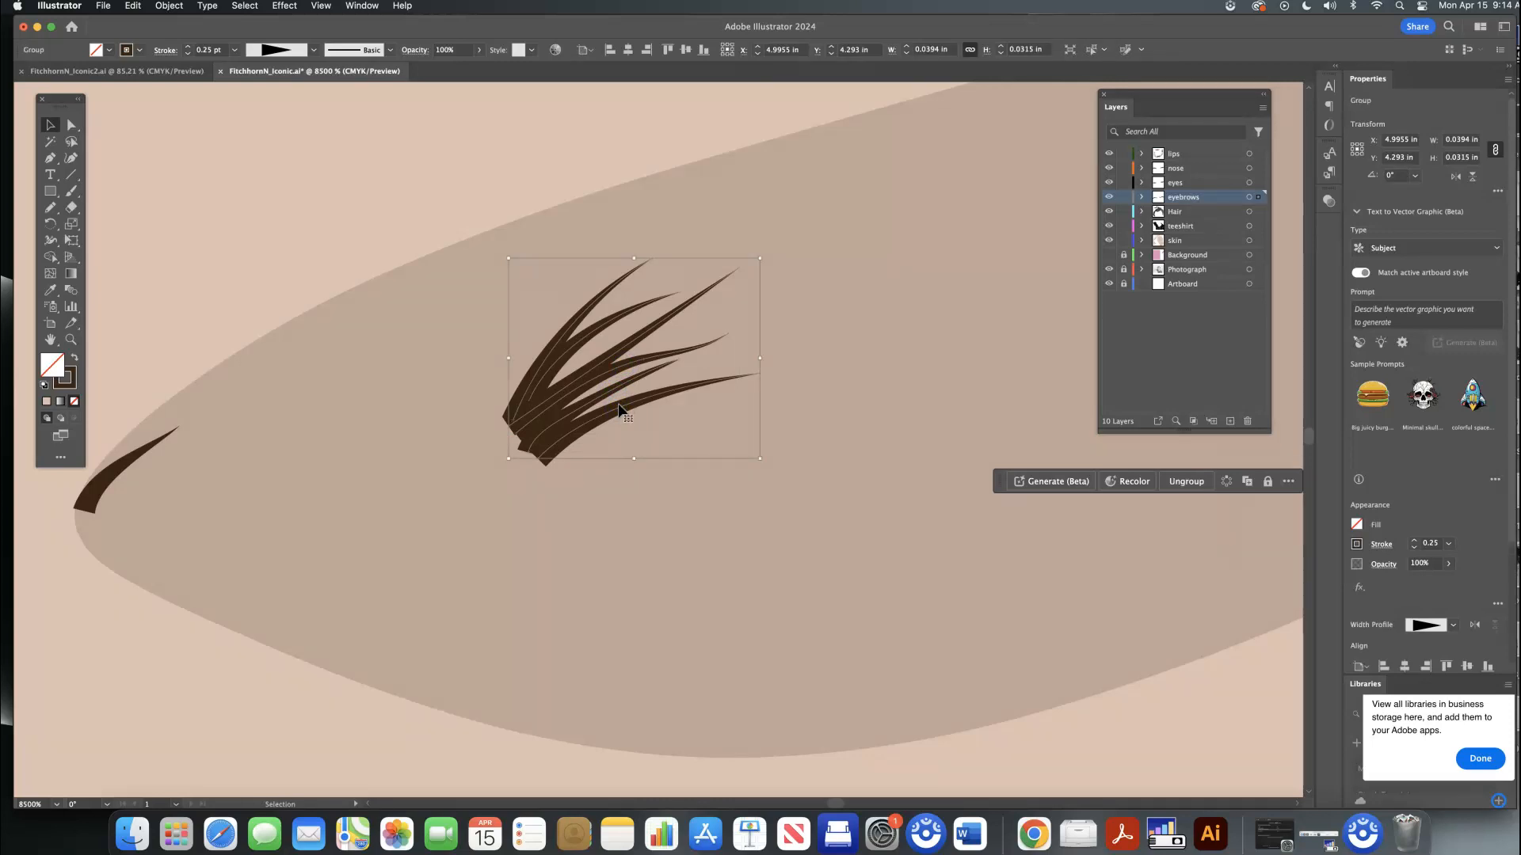
Step: Duplicate the grouped hair cluster and overlap the copies into a denser, uneven tuft at the eyebrow's inner end
key("shift+super+b")
left_click_drag(618, 408, 501, 358)
left_click_drag(584, 452, 494, 539)
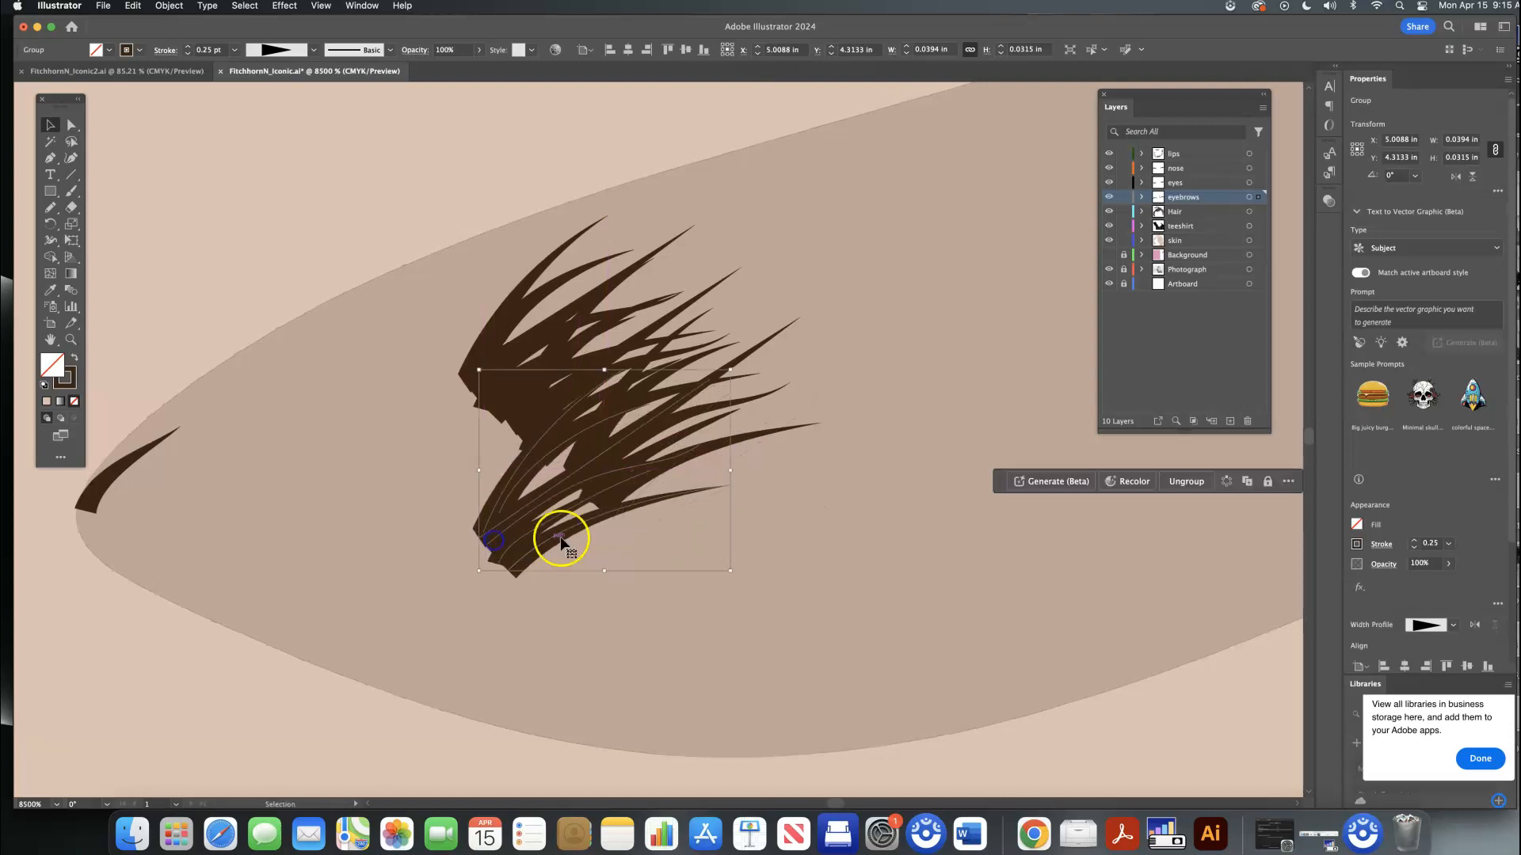
left_click(501, 434)
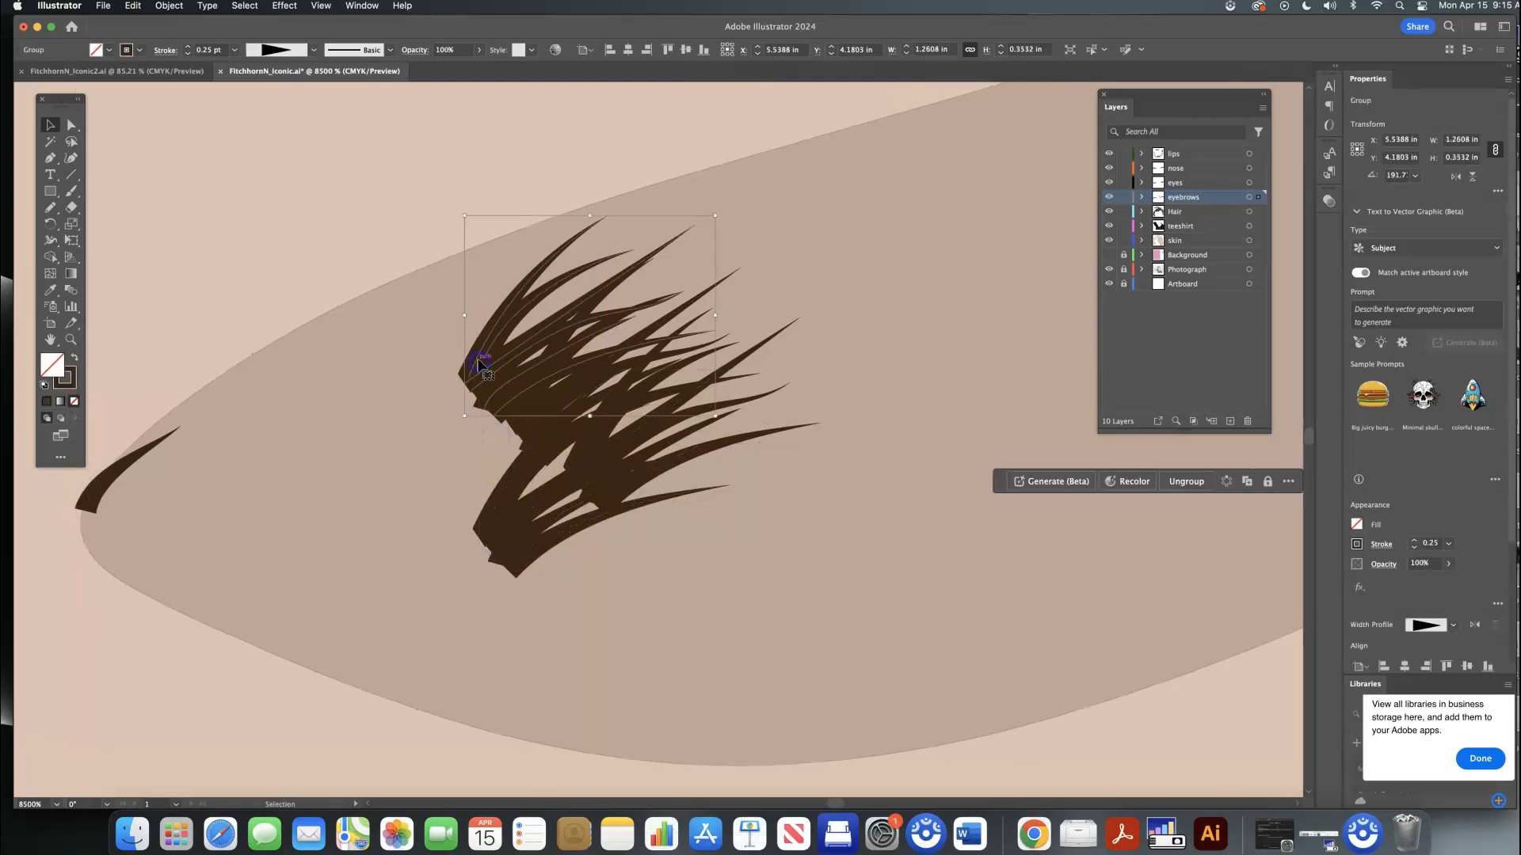
Step: Apply the oval width profile tapered at both ends to the loose hair and duplicate it as two longer parallel strands
left_click_drag(156, 446, 337, 436)
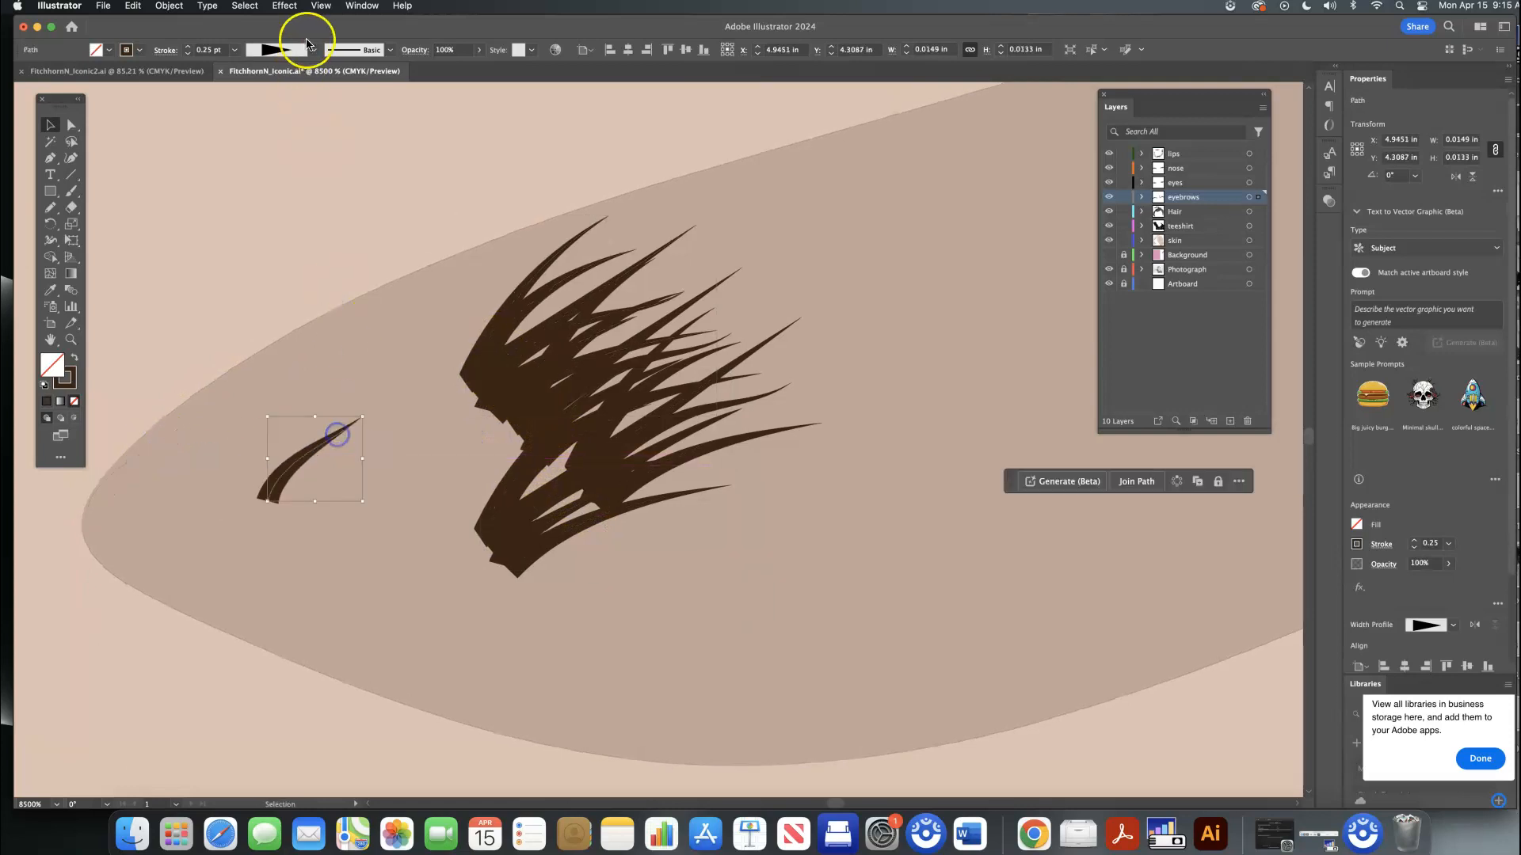
left_click(314, 49)
left_click(279, 98)
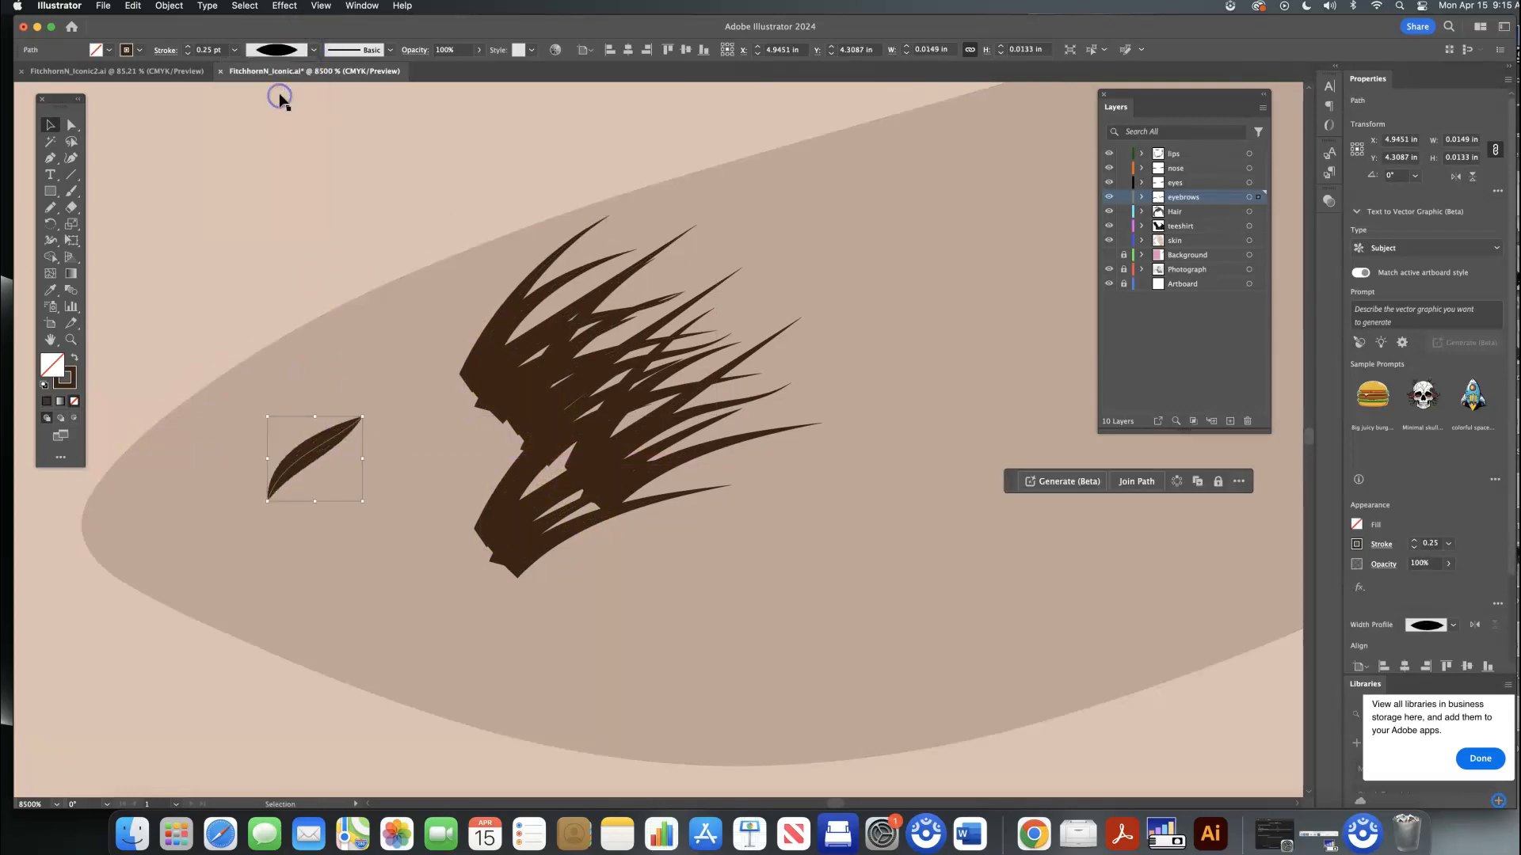
mouse_move(360, 416)
left_mouse_down()
mouse_move(418, 339)
mouse_move(336, 381)
mouse_move(335, 354)
mouse_move(318, 392)
mouse_move(652, 485)
mouse_move(617, 444)
mouse_move(339, 357)
mouse_move(265, 352)
mouse_move(264, 366)
left_mouse_up()
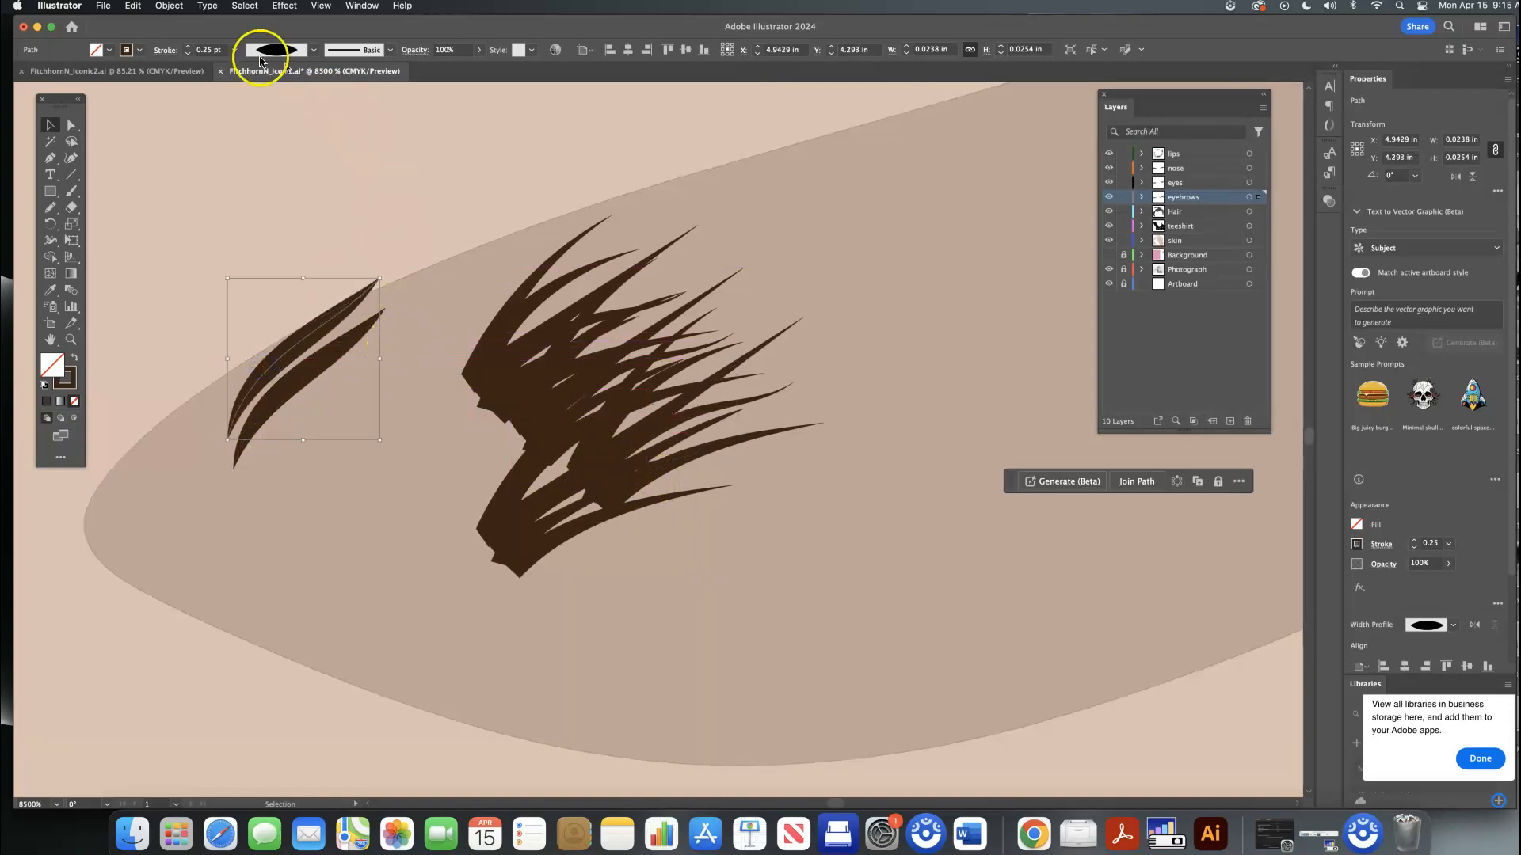
Step: Set the stroke weight of the upper of the two loose hairs to 0.10 pt
left_click(232, 51)
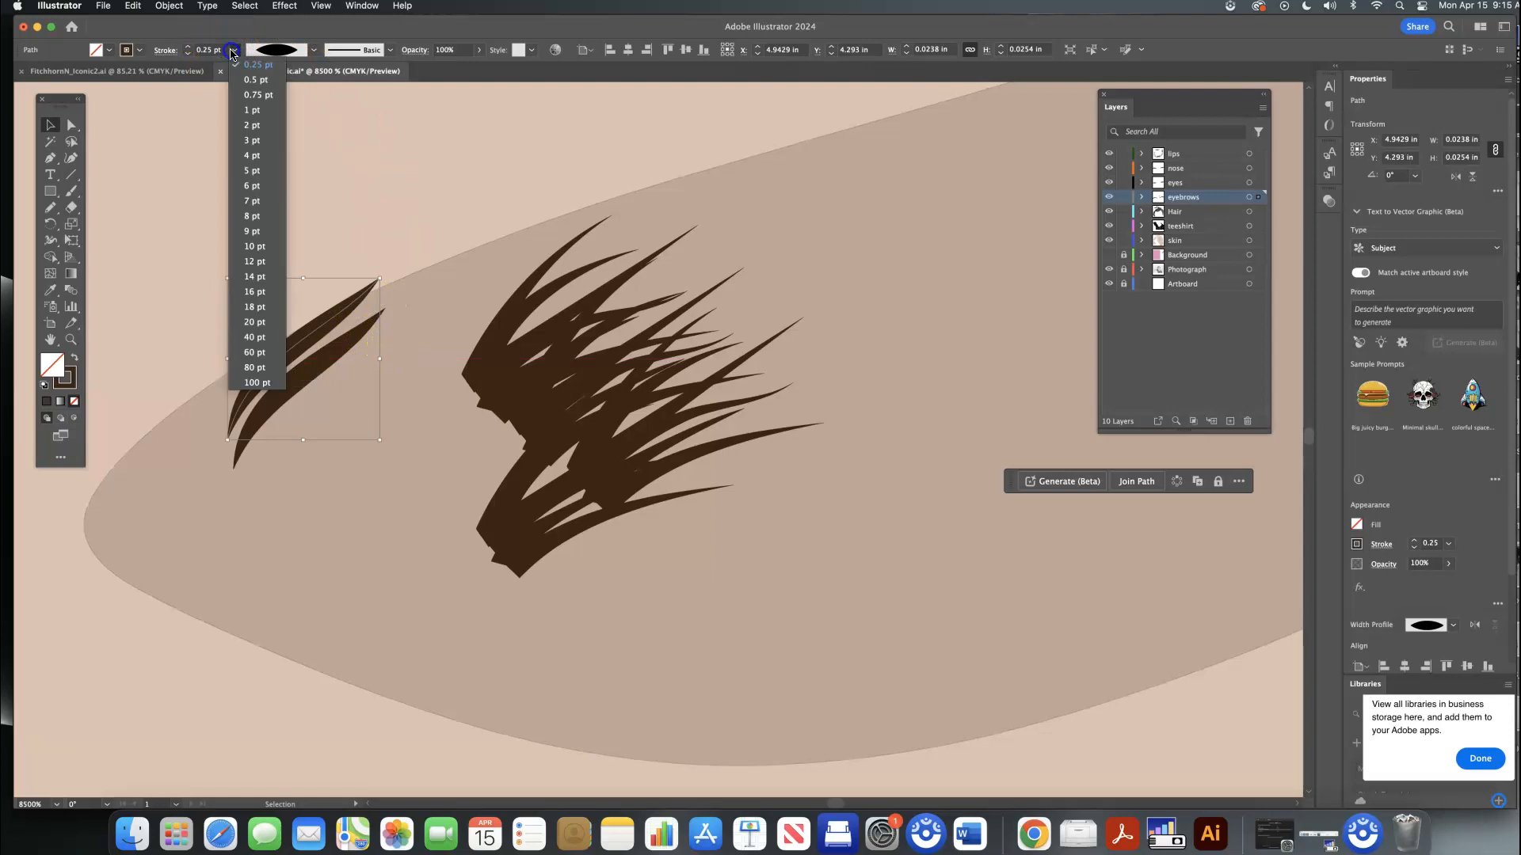
left_click(211, 51)
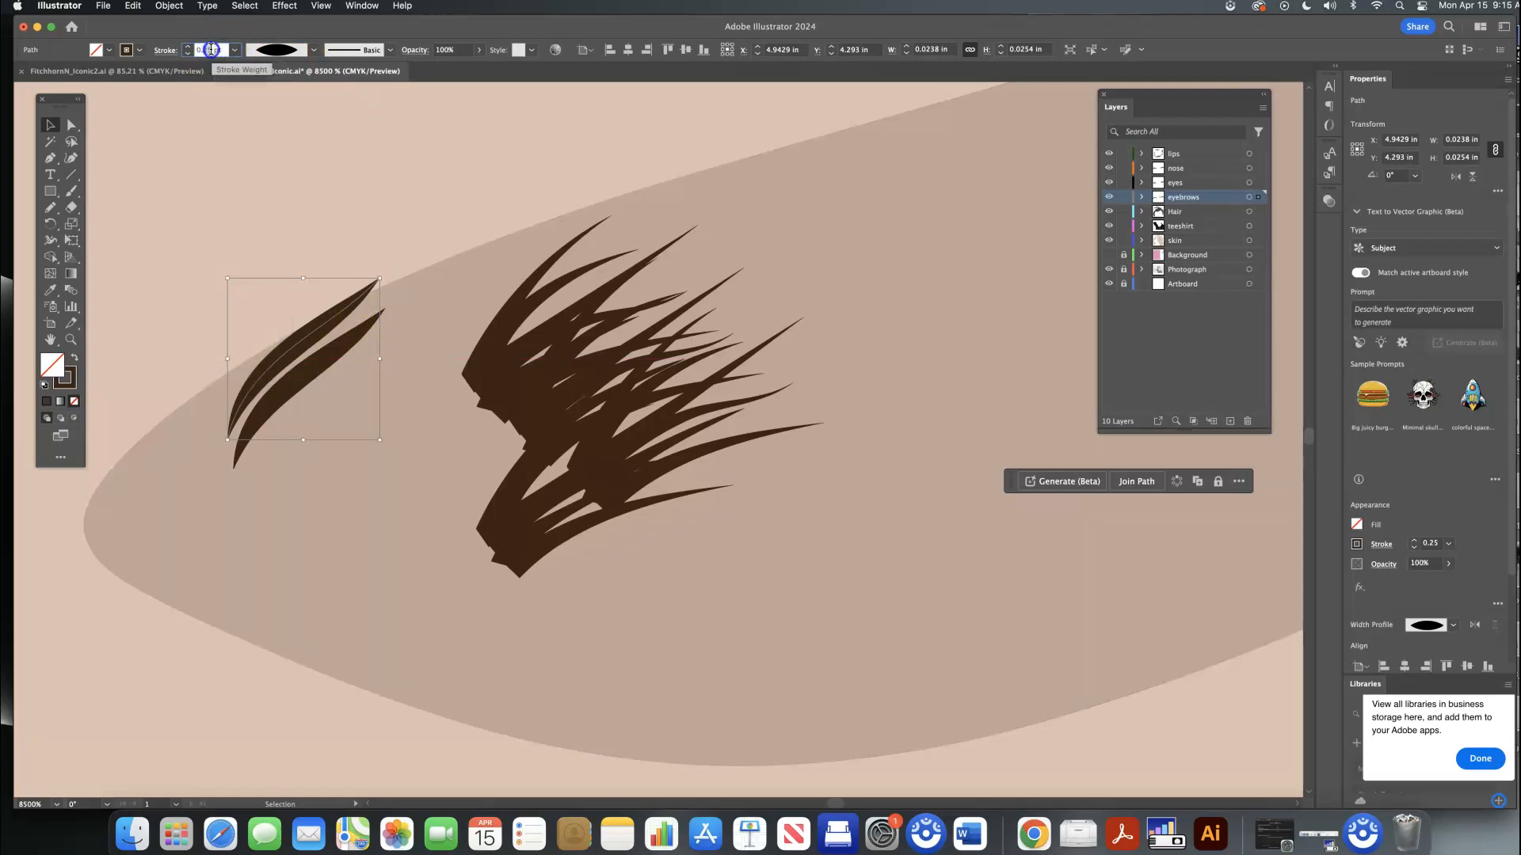
type("0.10")
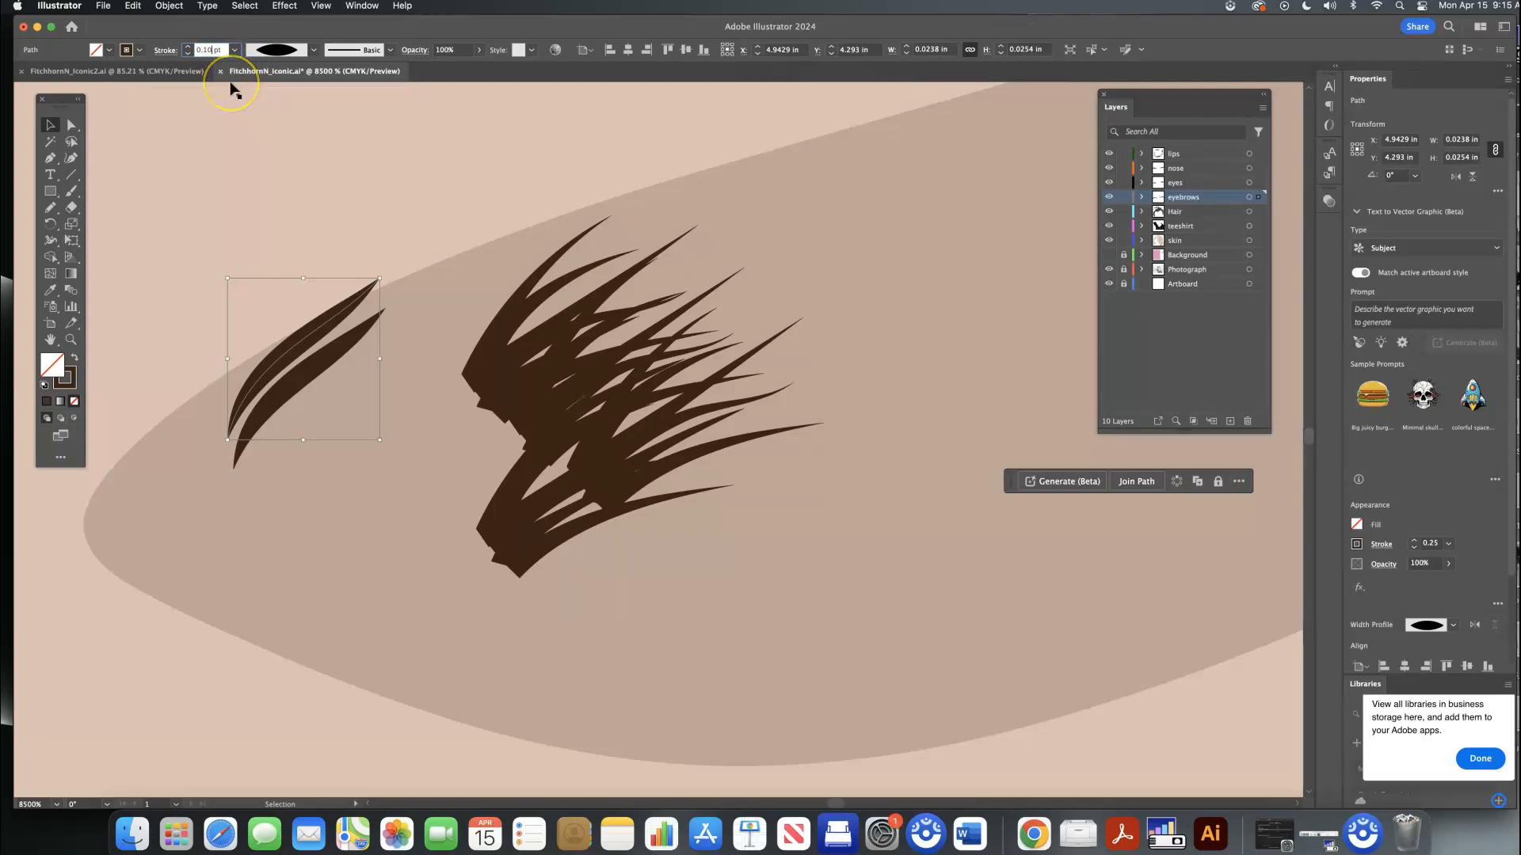
key("Return")
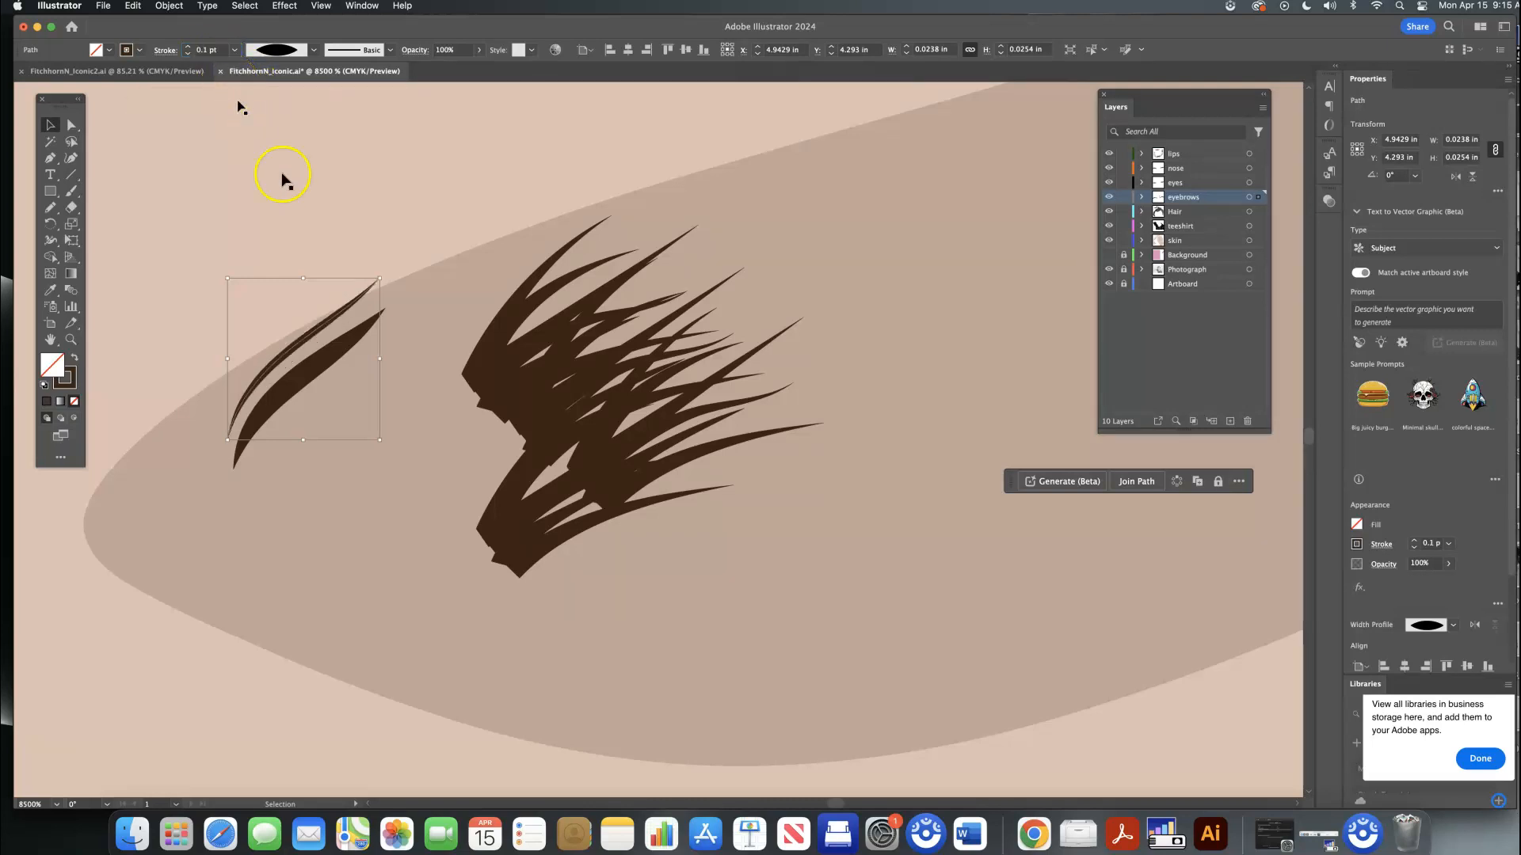
Step: Move the thin hair above the tuft's upper inner edge and place a pasted copy beside it, scaled to about 0.0124 by 0.018 in
left_click_drag(326, 325, 524, 217)
key("super+c")
key("super+v")
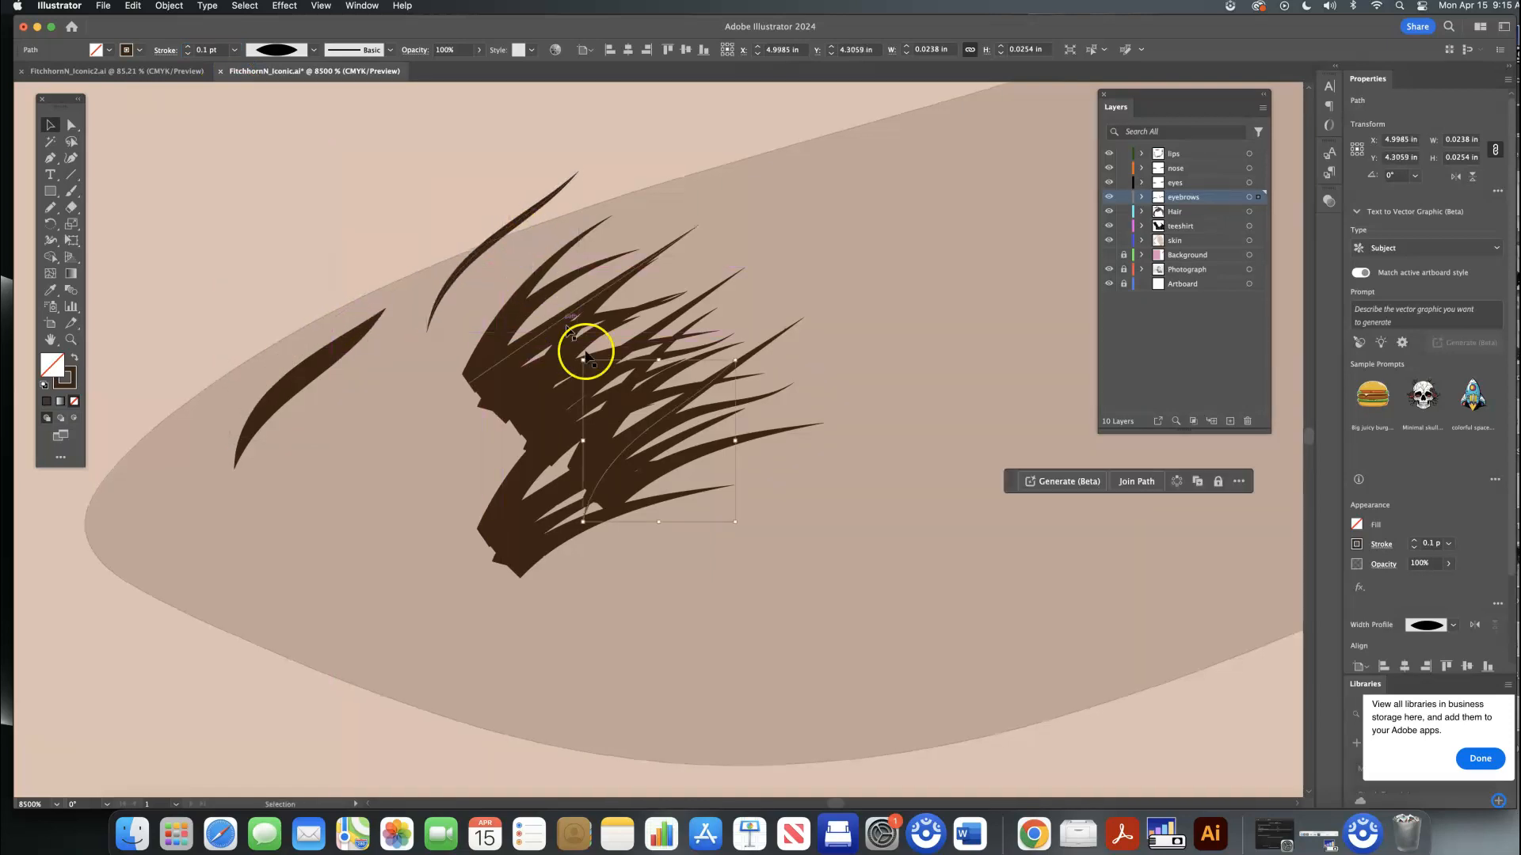
mouse_move(634, 440)
left_mouse_down()
mouse_move(526, 250)
mouse_move(455, 249)
left_mouse_up()
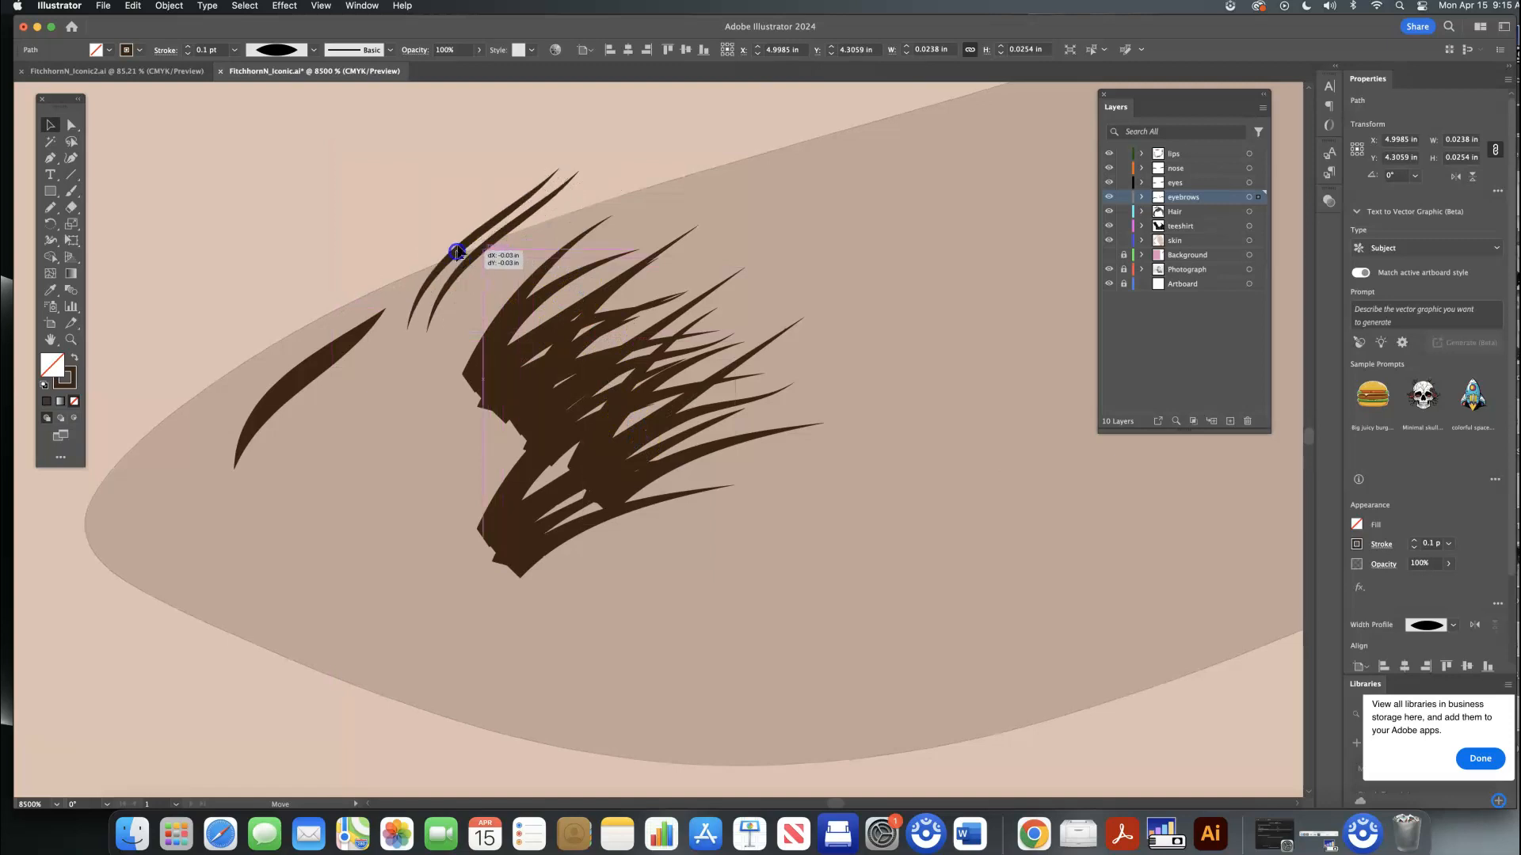
mouse_move(554, 170)
left_mouse_down()
mouse_move(496, 201)
mouse_move(479, 232)
left_mouse_up()
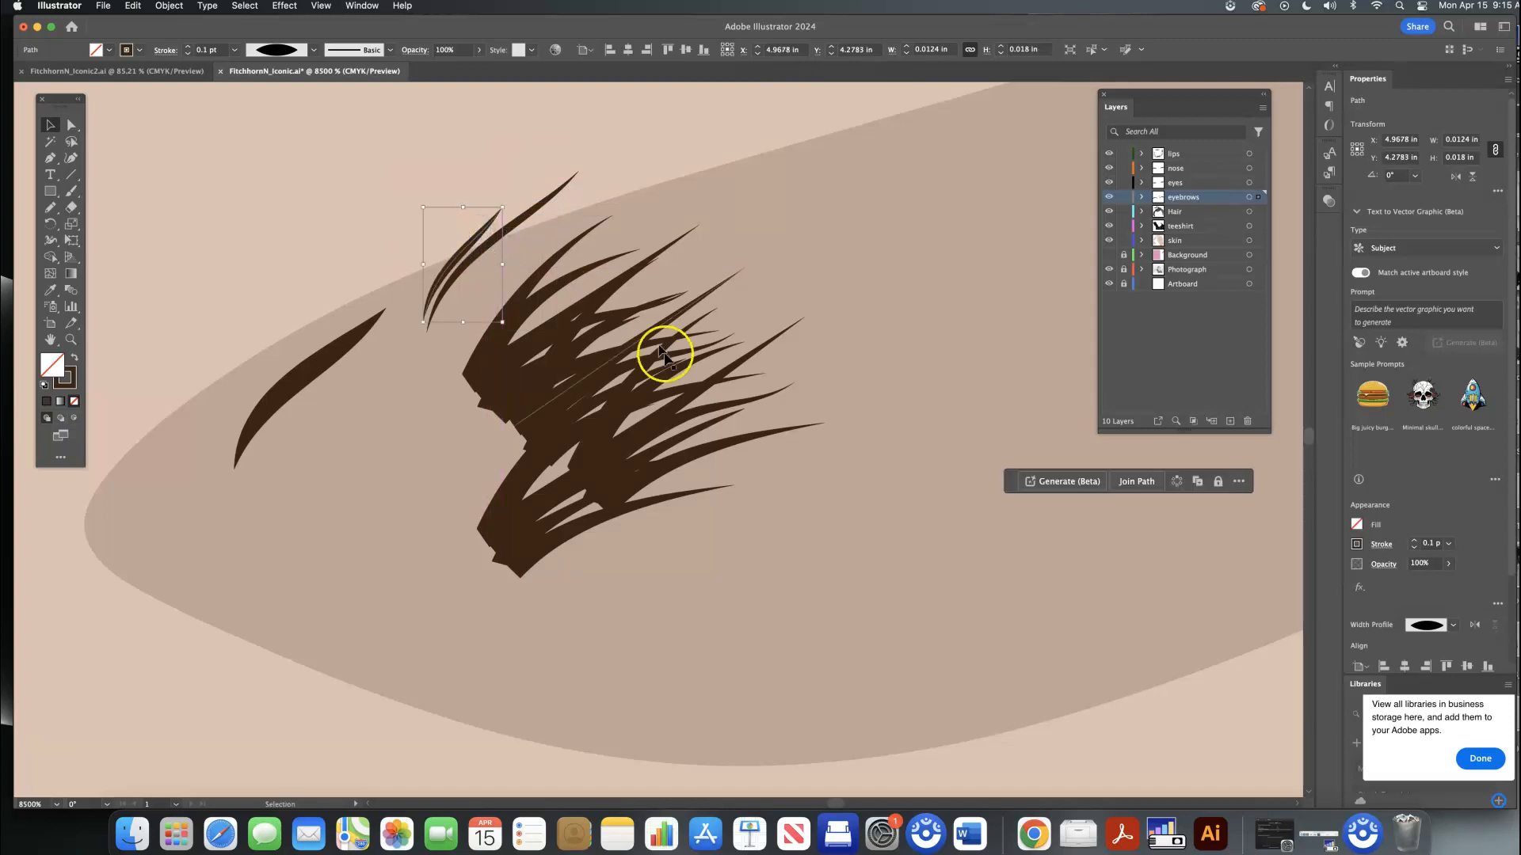
Step: Examine how the hair tuft looks at a smaller scale against the faded eyebrow and both eyes
scroll(664, 412, "right", 2)
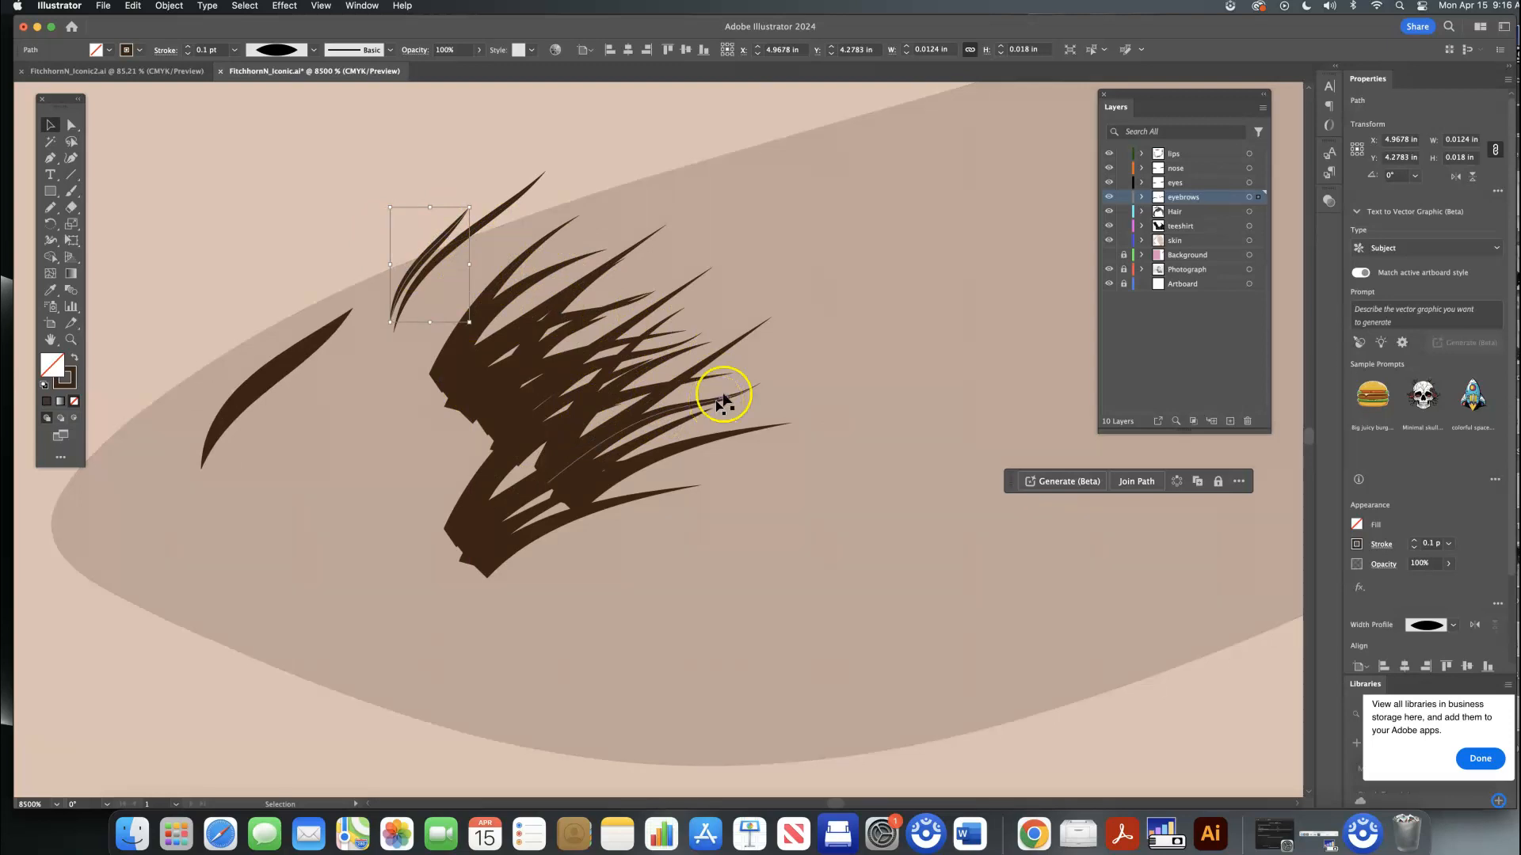
key("super+minus")
key("super+minus")
key("super+minus")
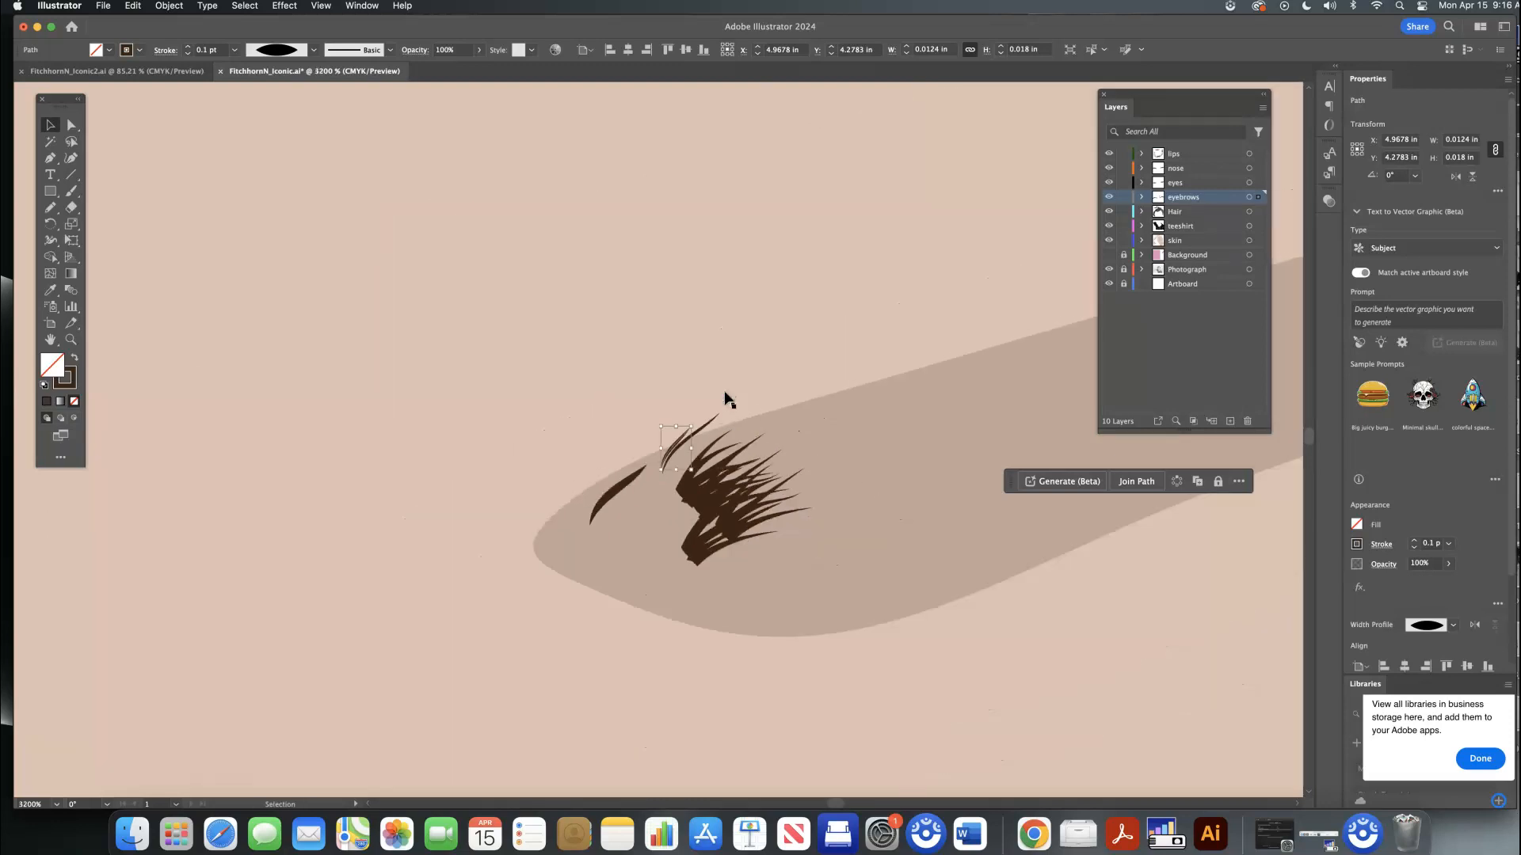
key("super+minus")
scroll(712, 450, "up", 15)
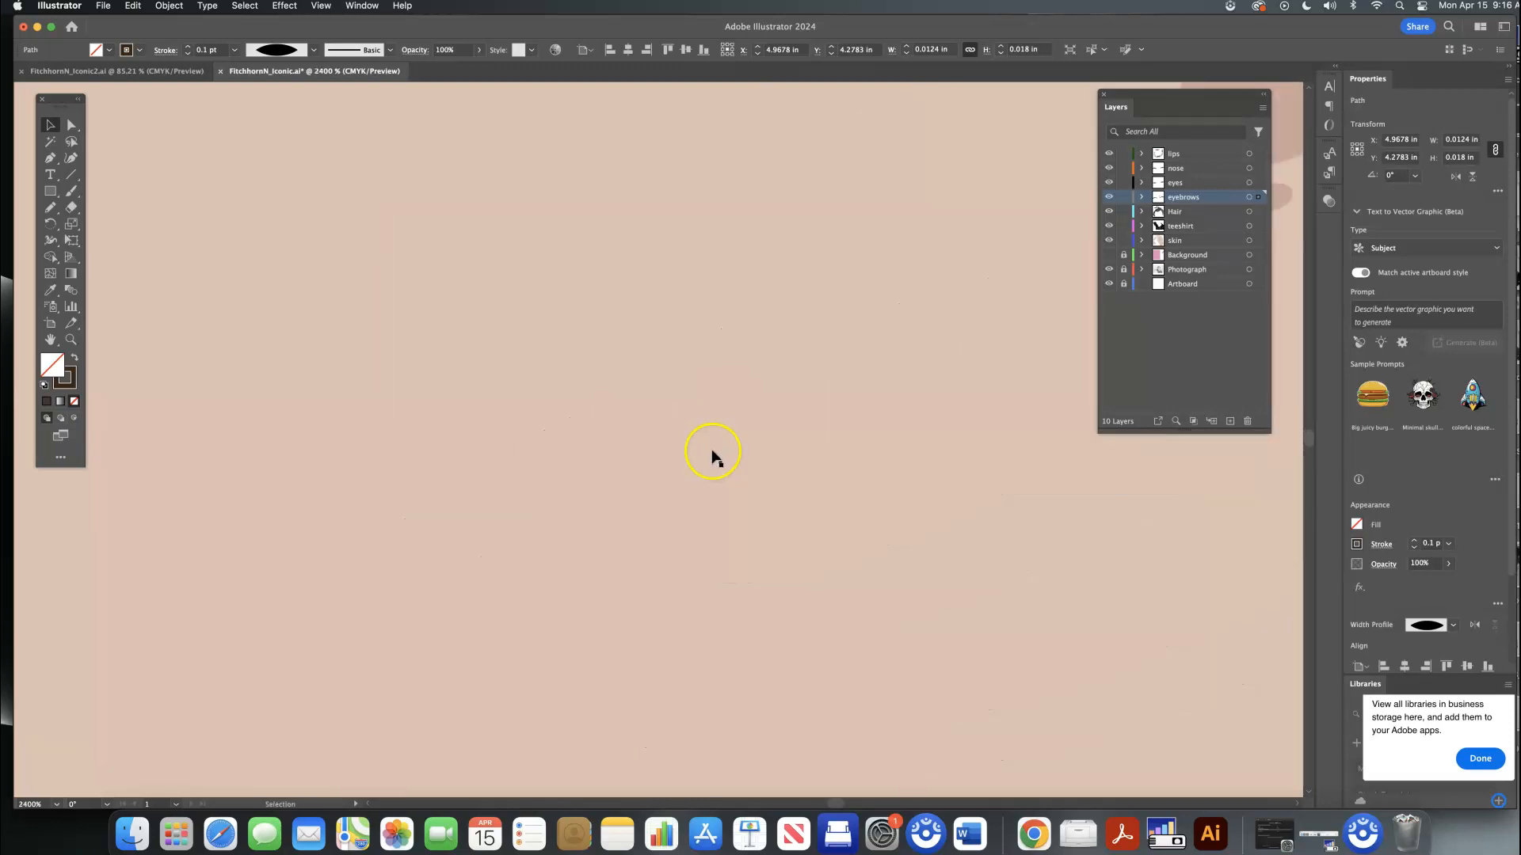
key("super+minus")
key("super+minus")
key("super+minus")
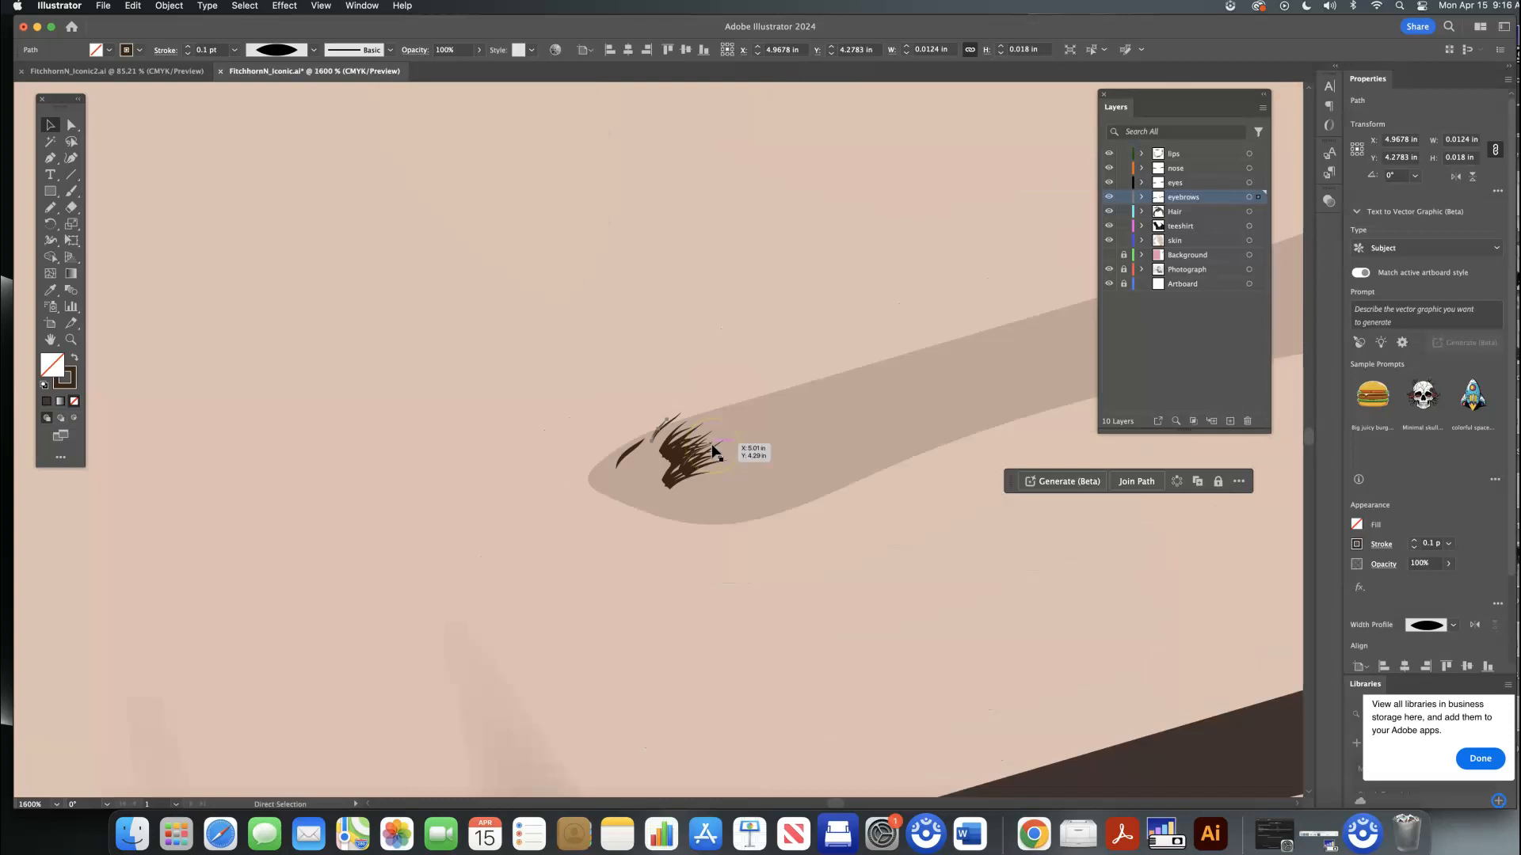
key("minus")
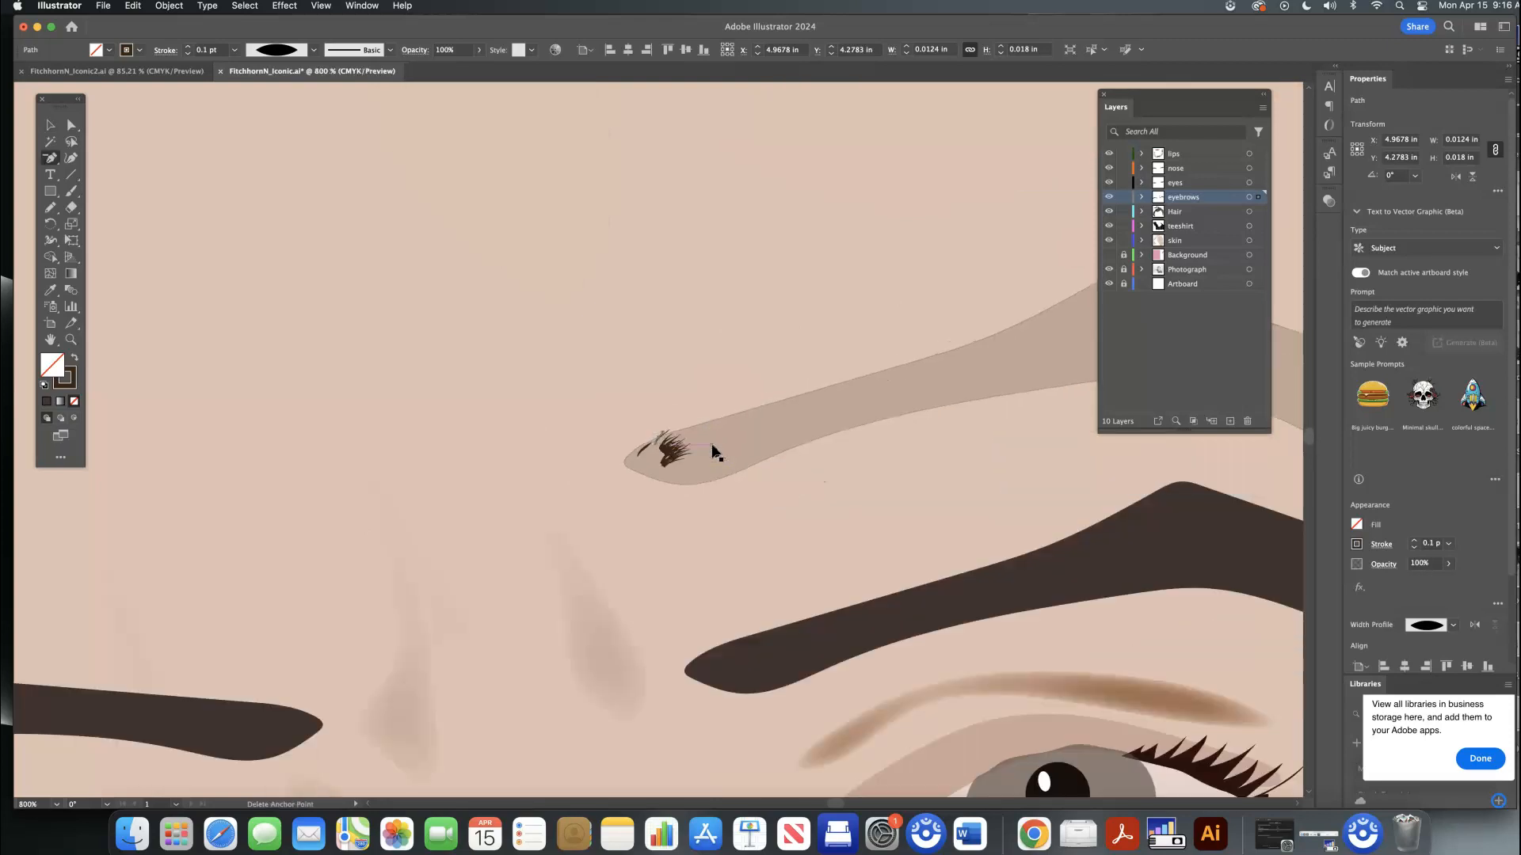
key("super+minus")
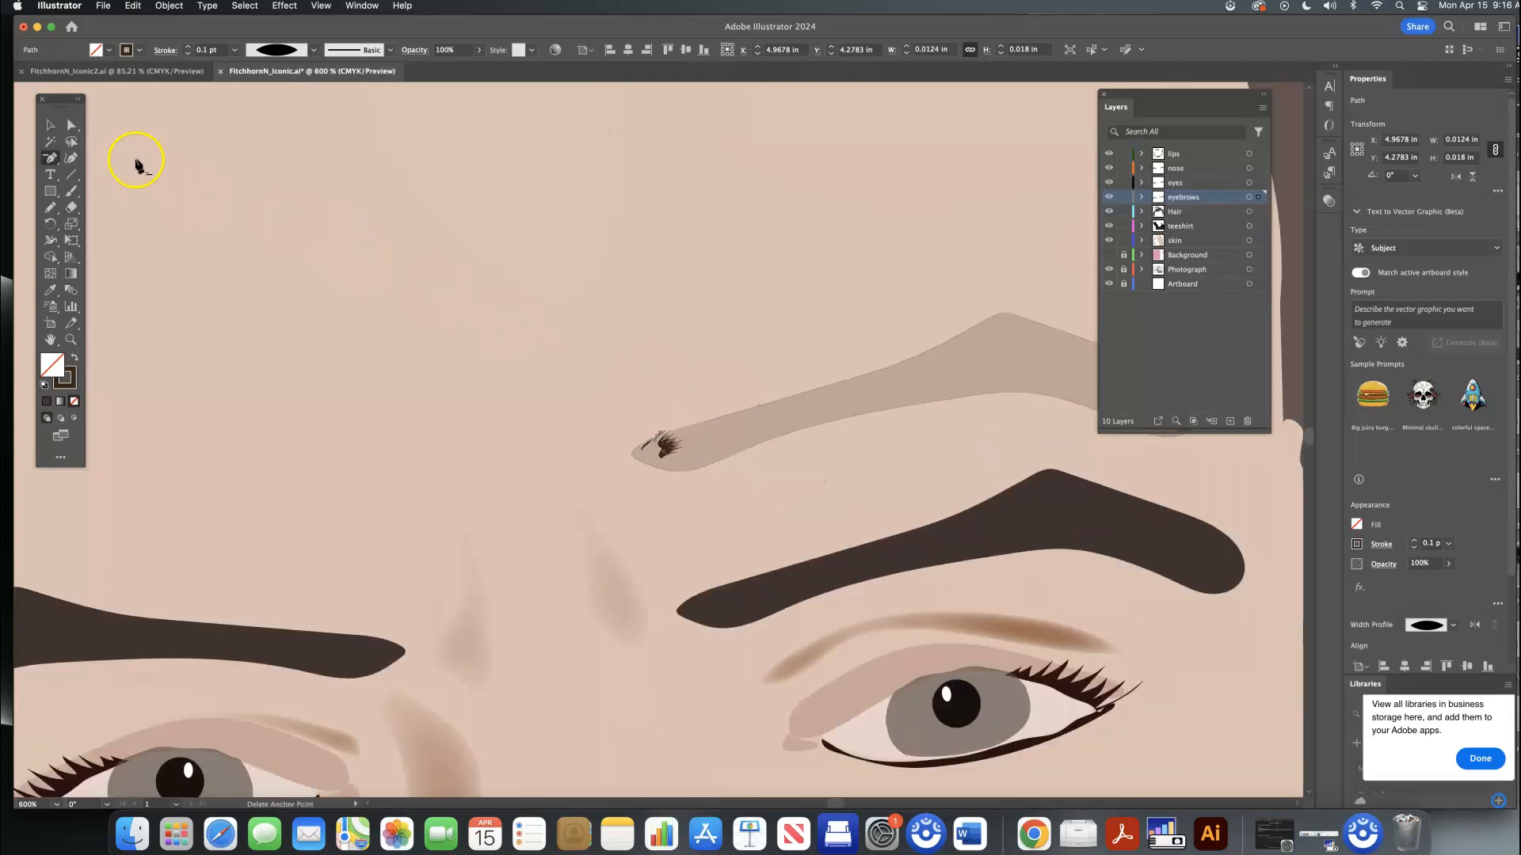
Step: Isolate the dark lash-and-eyeliner path nested inside the group of the eye beneath the solid eyebrow
left_click(47, 123)
left_click(791, 584)
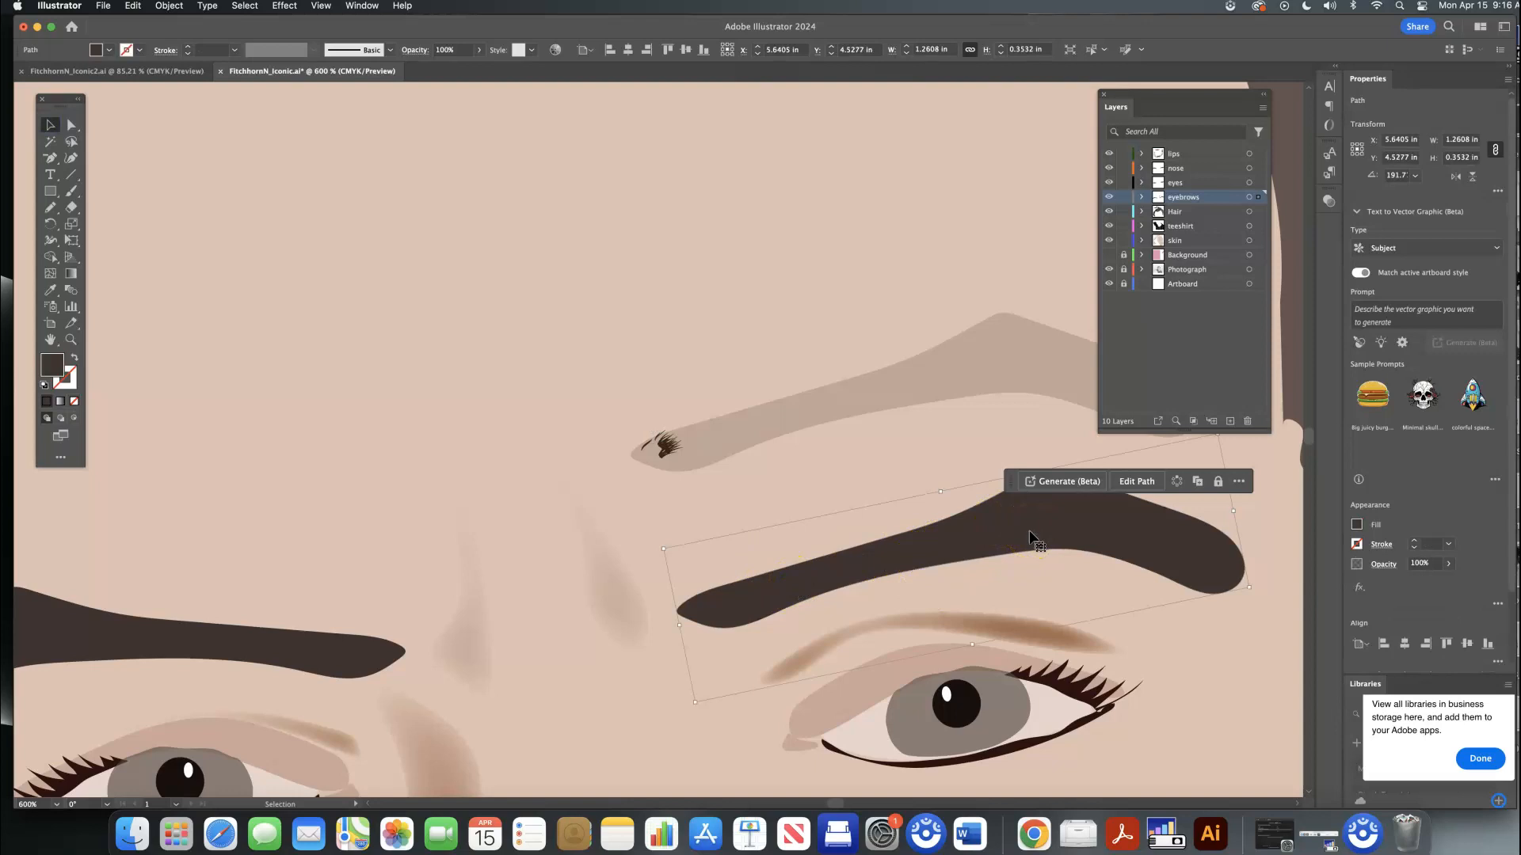
scroll(1030, 539, "down", 6)
scroll(1029, 539, "right", 3)
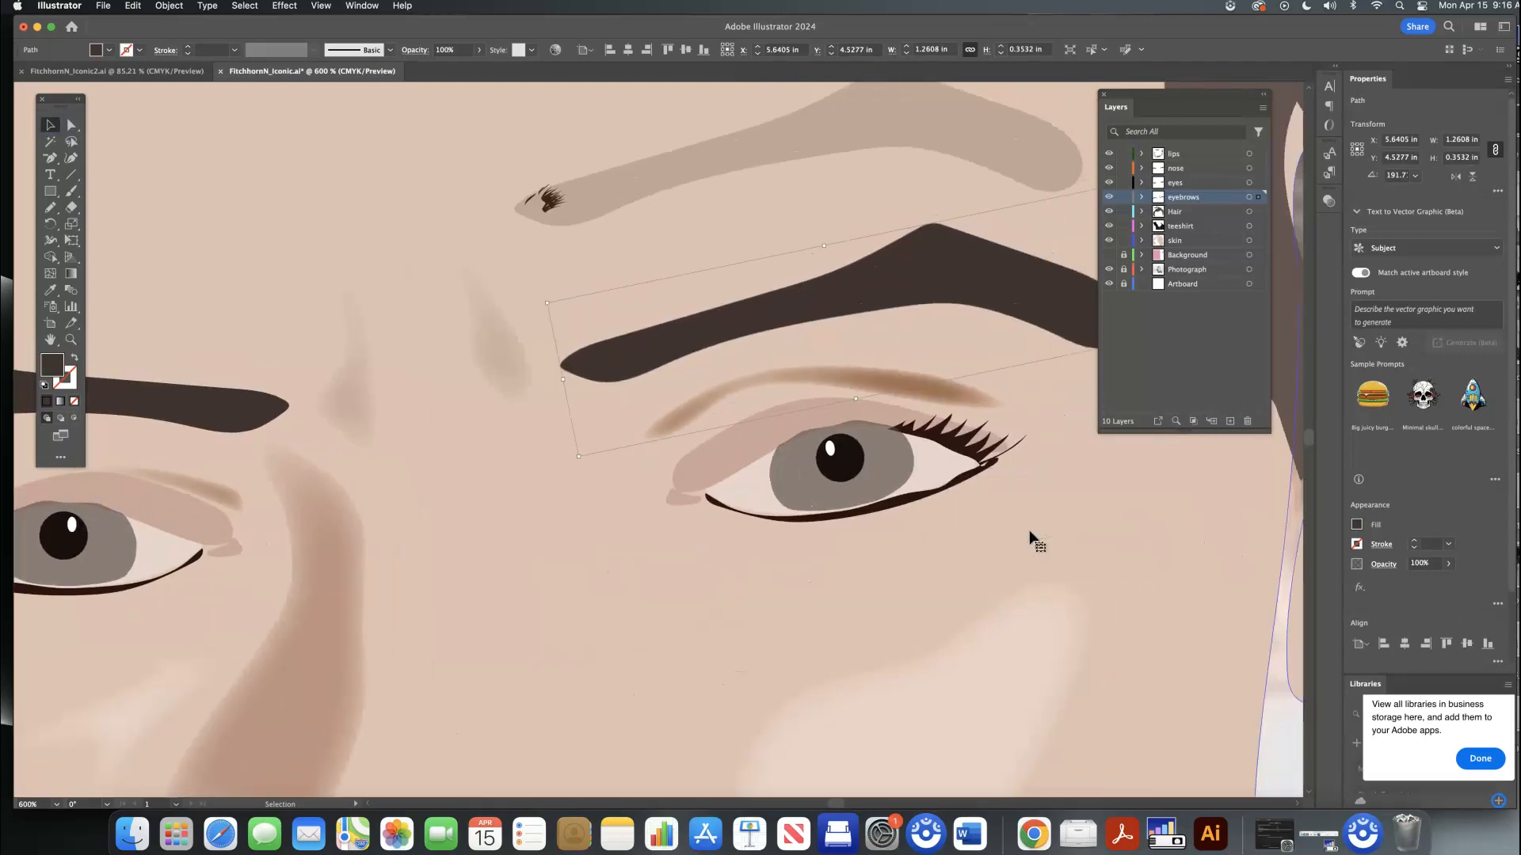
scroll(1033, 541, "right", 2)
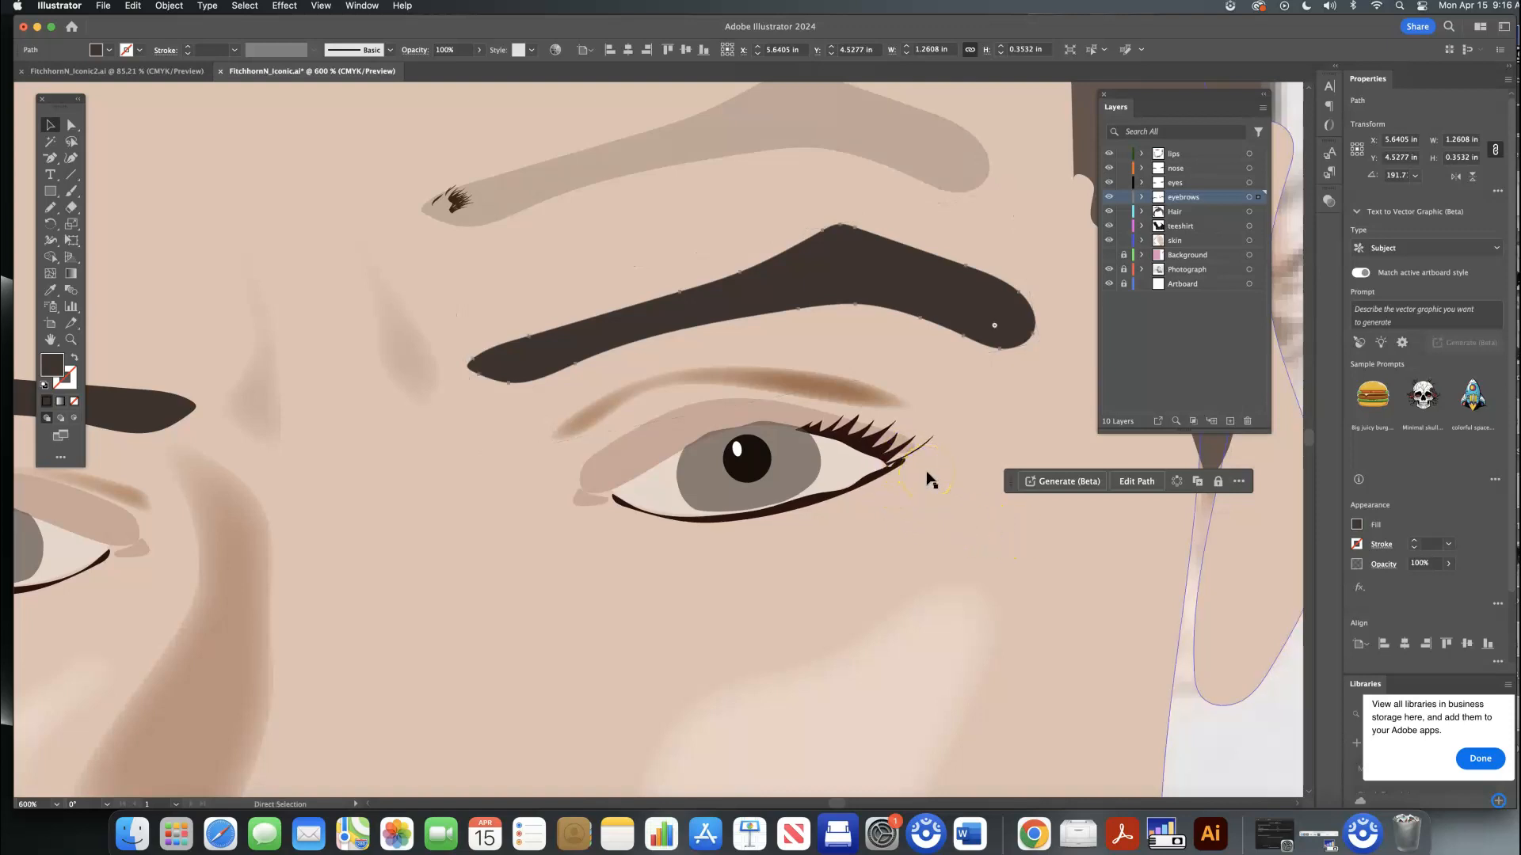
key("super+equal")
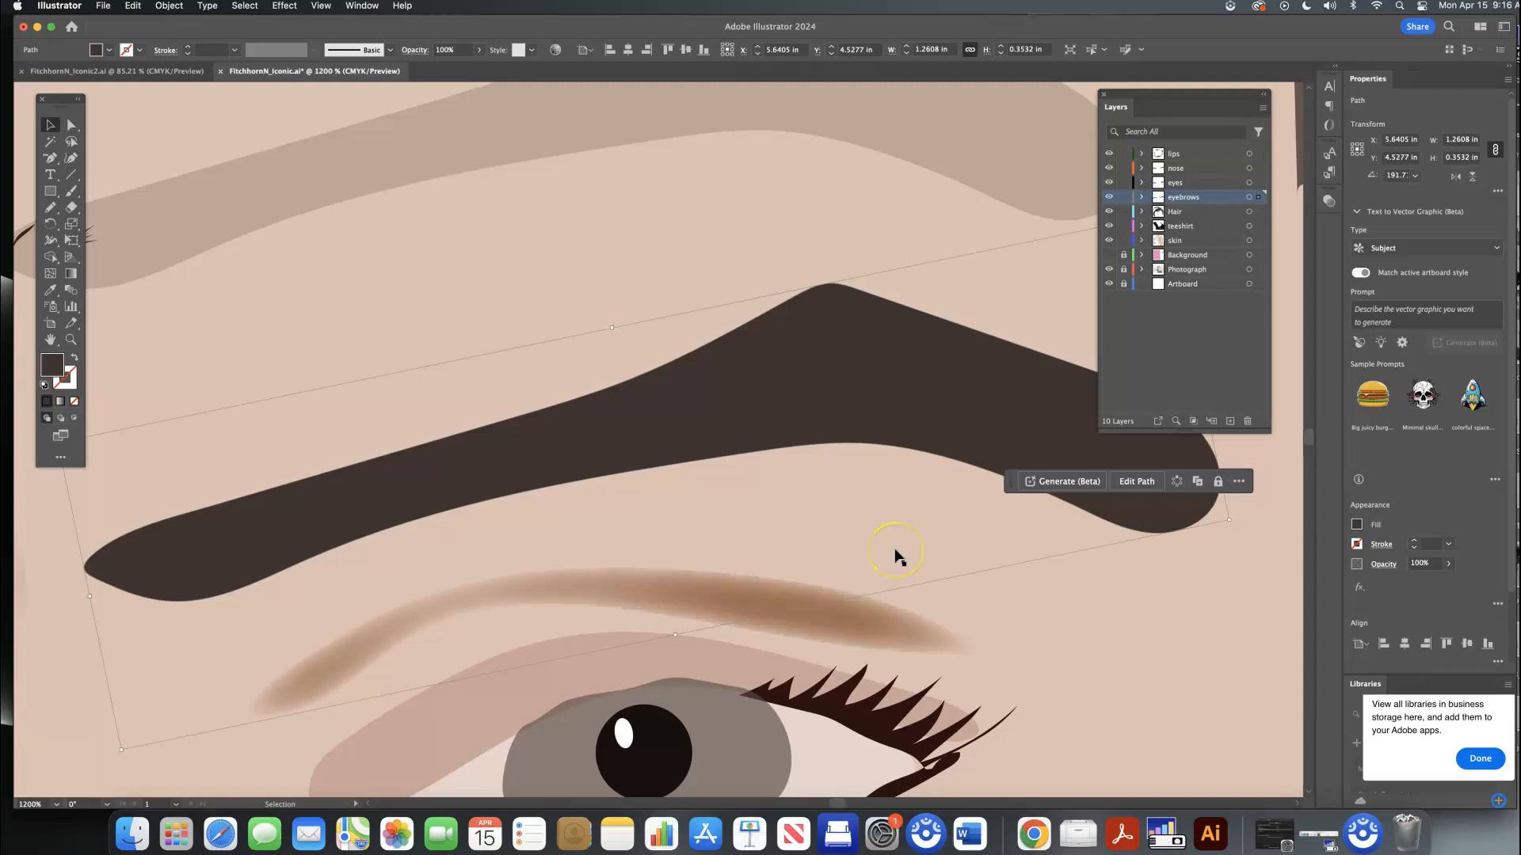
scroll(895, 555, "down", 5)
scroll(894, 551, "right", 4)
left_click(722, 561)
mouse_move(730, 550)
left_mouse_down()
mouse_move(773, 515)
mouse_move(744, 546)
mouse_move(761, 546)
mouse_move(749, 509)
mouse_move(727, 561)
left_mouse_up()
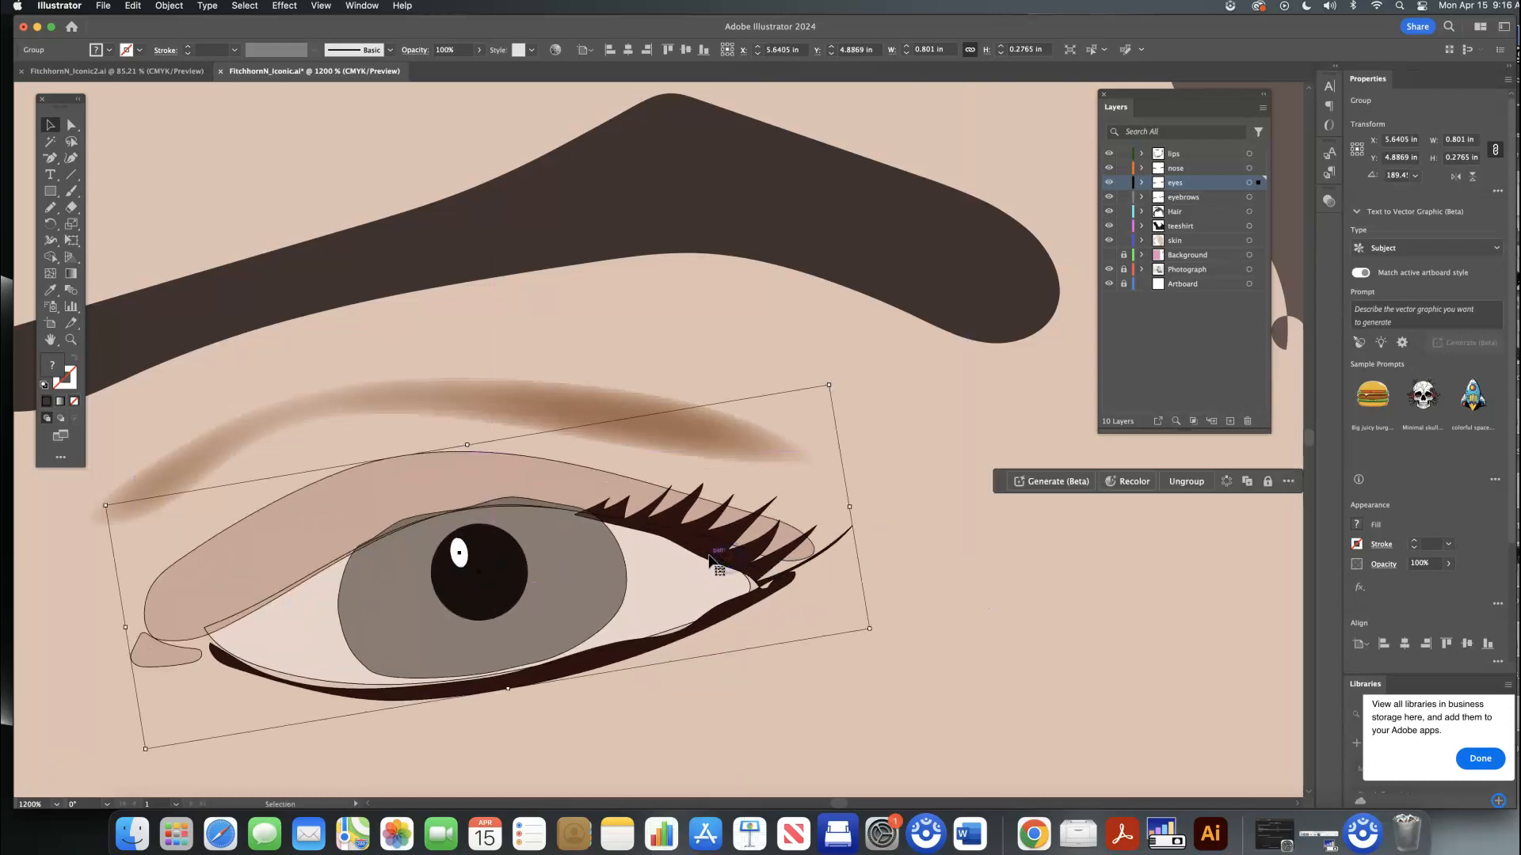
double_click(715, 557)
double_click(719, 550)
double_click(721, 551)
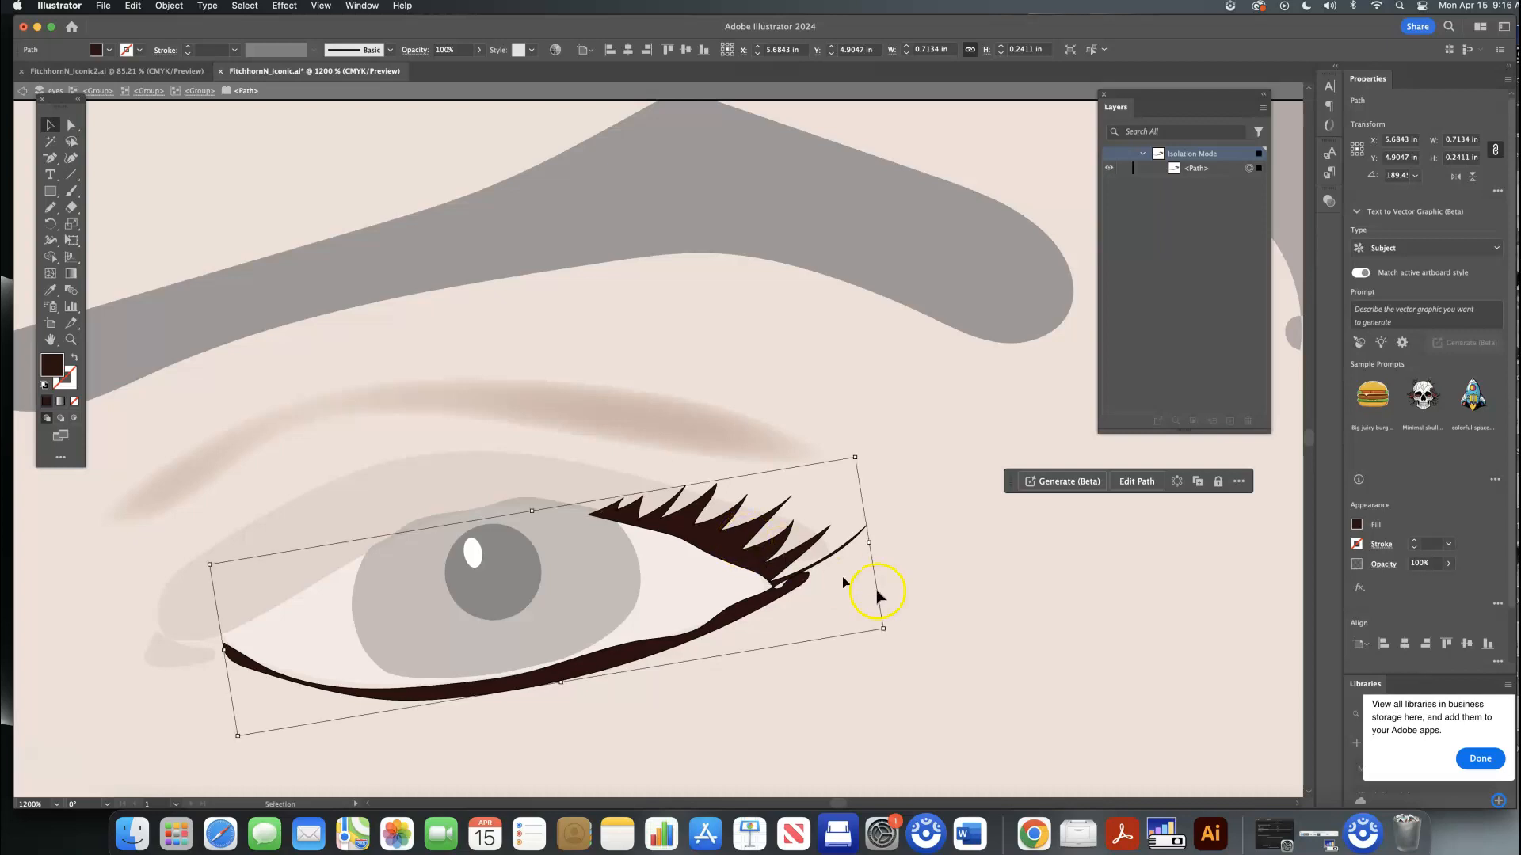
Step: Leave isolation and place a copy of the lash-and-eyeliner path below and beyond the eye's outer corner
double_click(966, 632)
left_click_drag(724, 544, 1057, 624)
scroll(1057, 626, "right", 5)
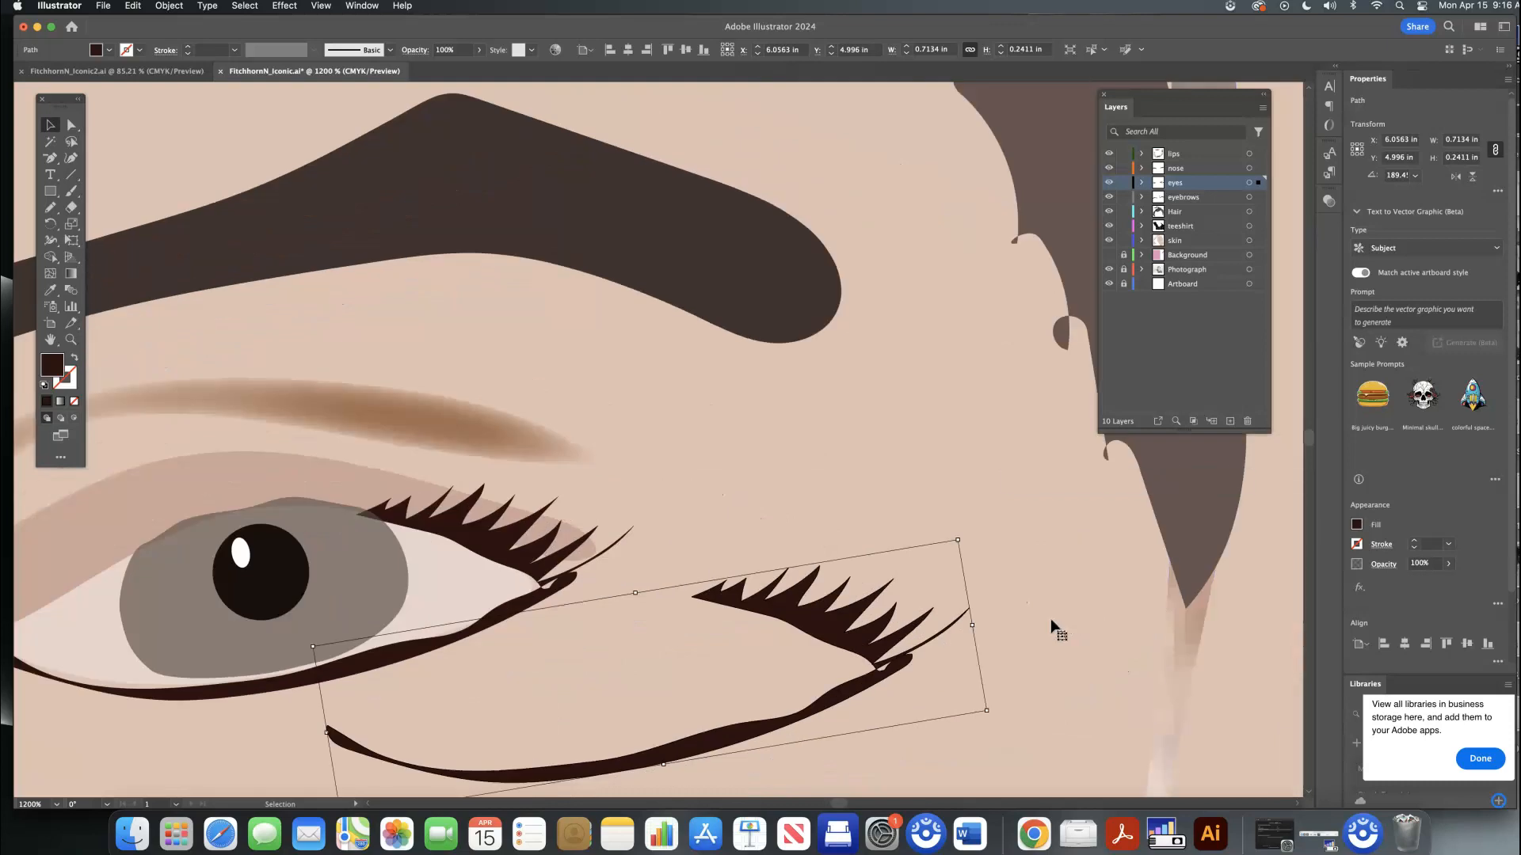
left_click_drag(853, 652, 857, 659)
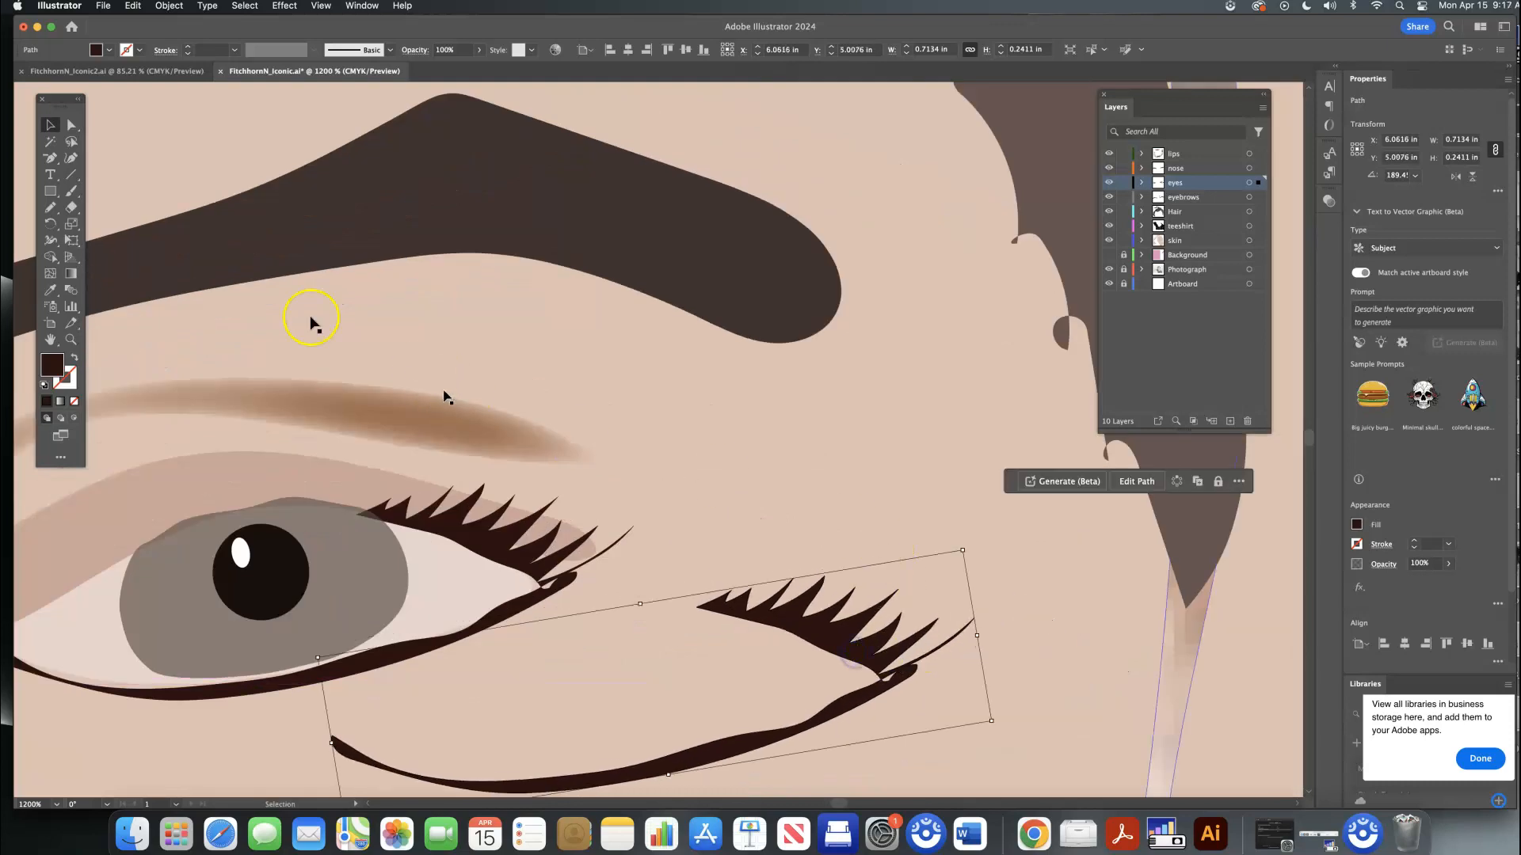
Step: Draw a closed freehand lash shape with a spiky upper edge, about 0.32 by 0.09 in, below the eyebrow's outer end and fill it dark brown
left_click(51, 211)
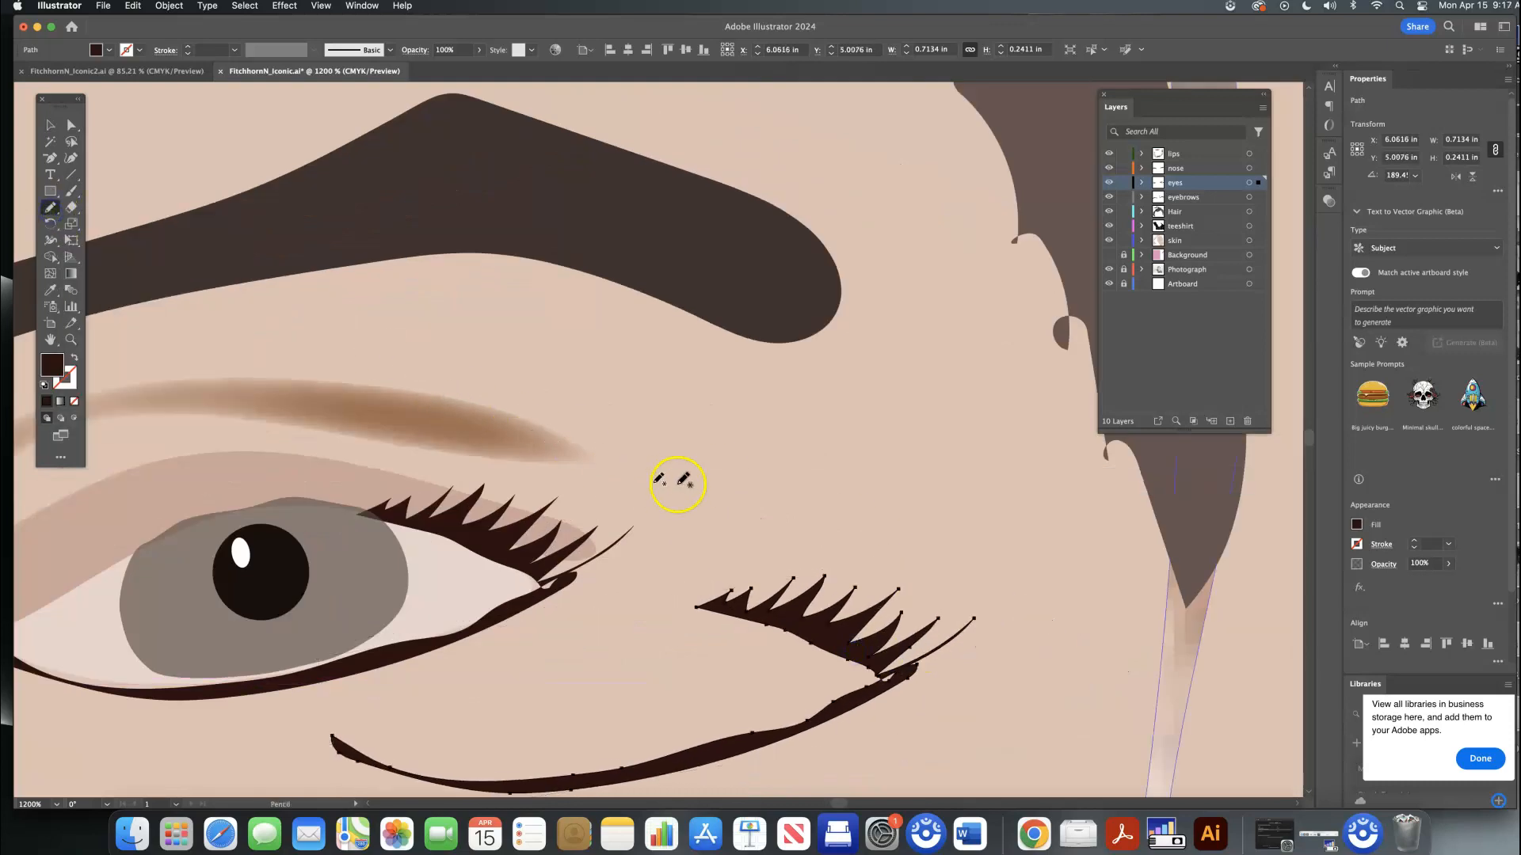
left_click_drag(688, 453, 753, 410)
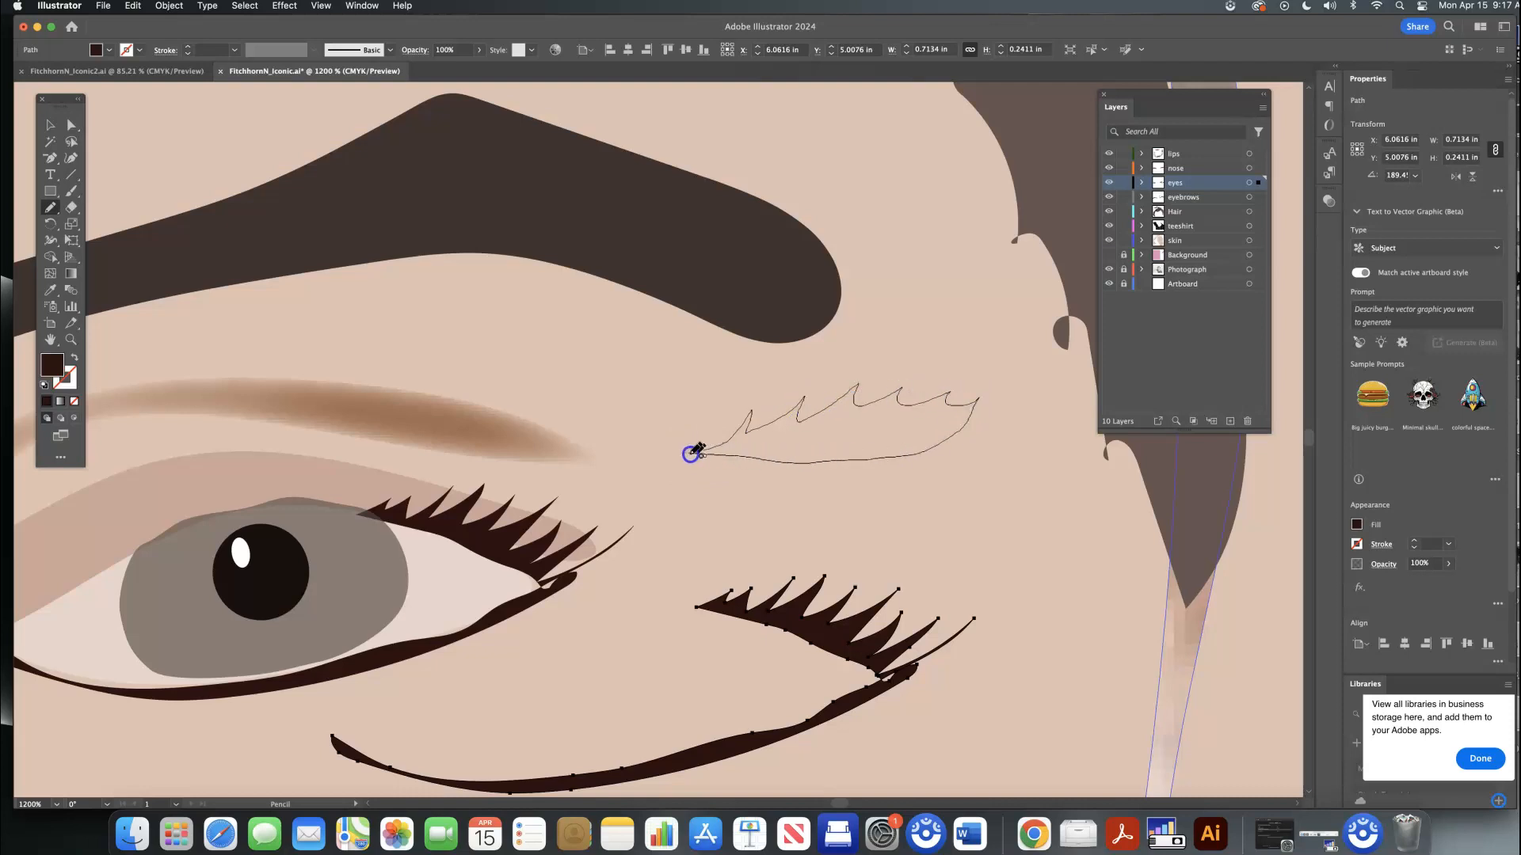
left_click_drag(691, 454, 689, 452)
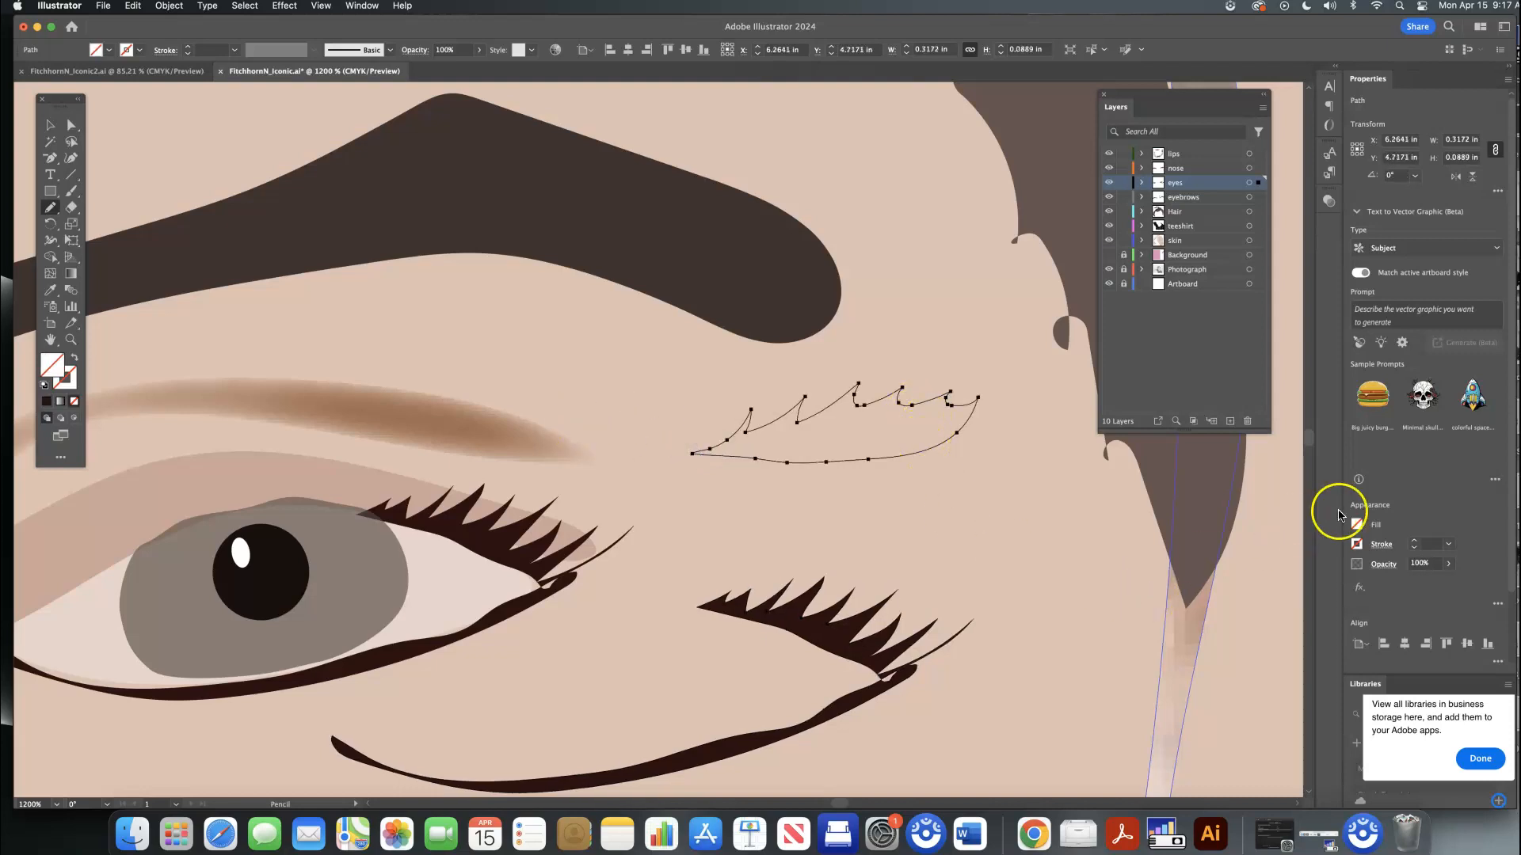
left_click(1357, 523)
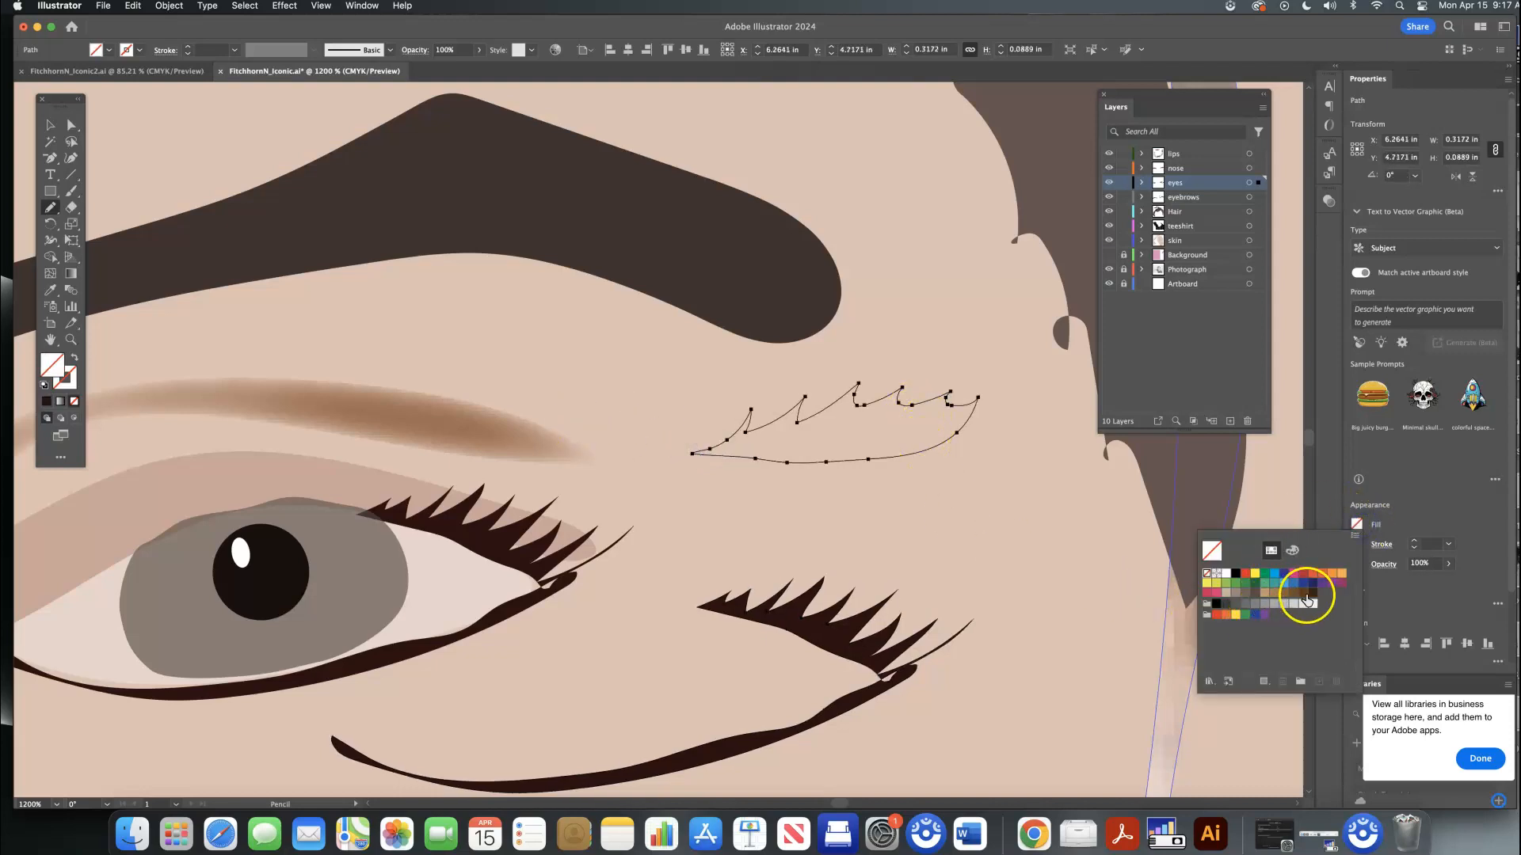
left_click(1311, 593)
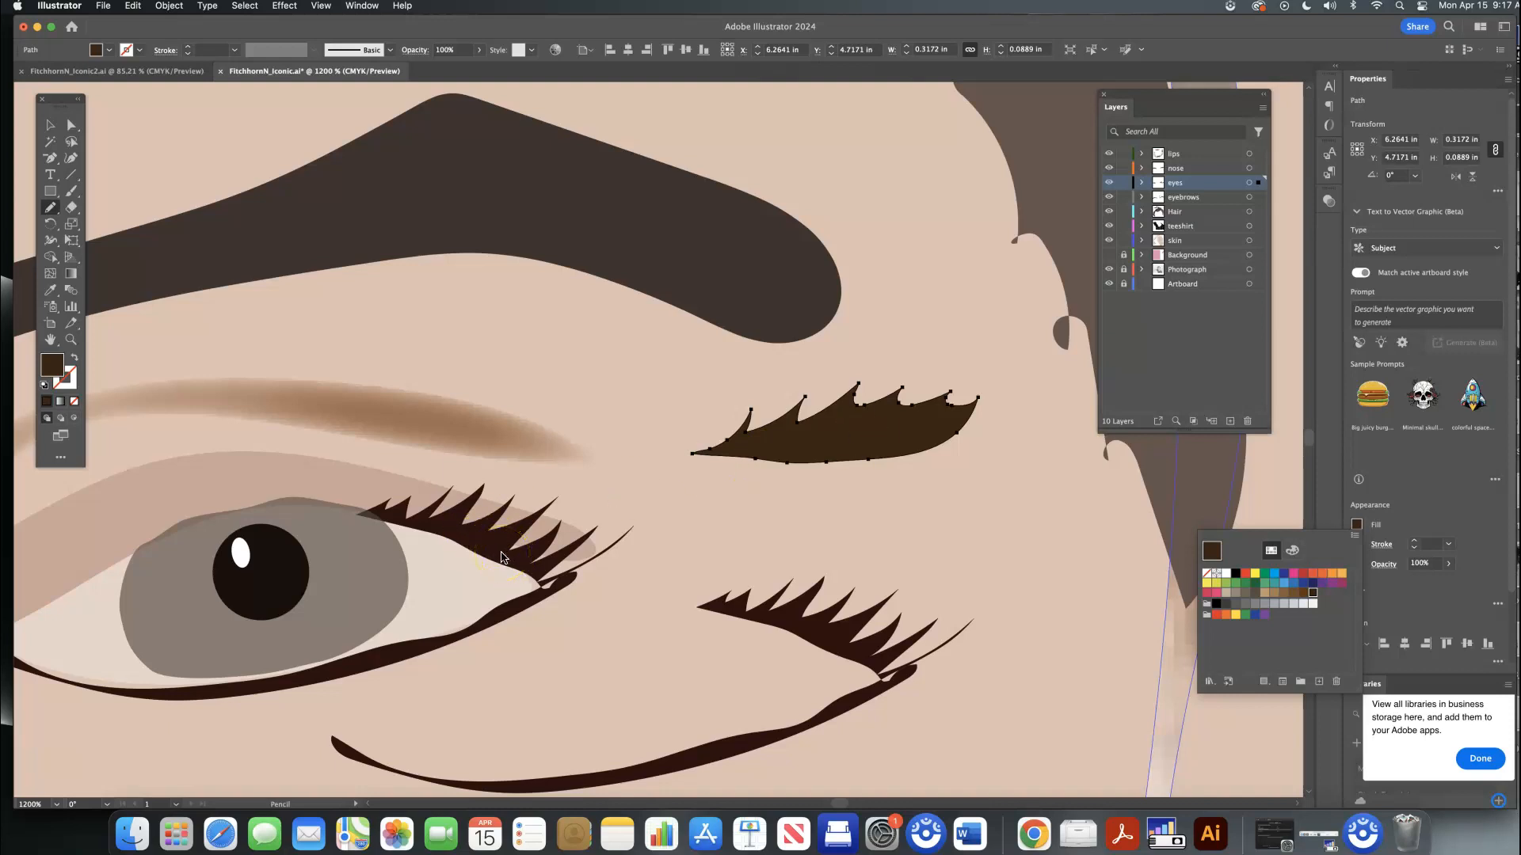
Step: Move the spiky brown lash shape slightly up towards the outer end of the solid eyebrow
left_click_drag(558, 586, 445, 647)
left_click(711, 428)
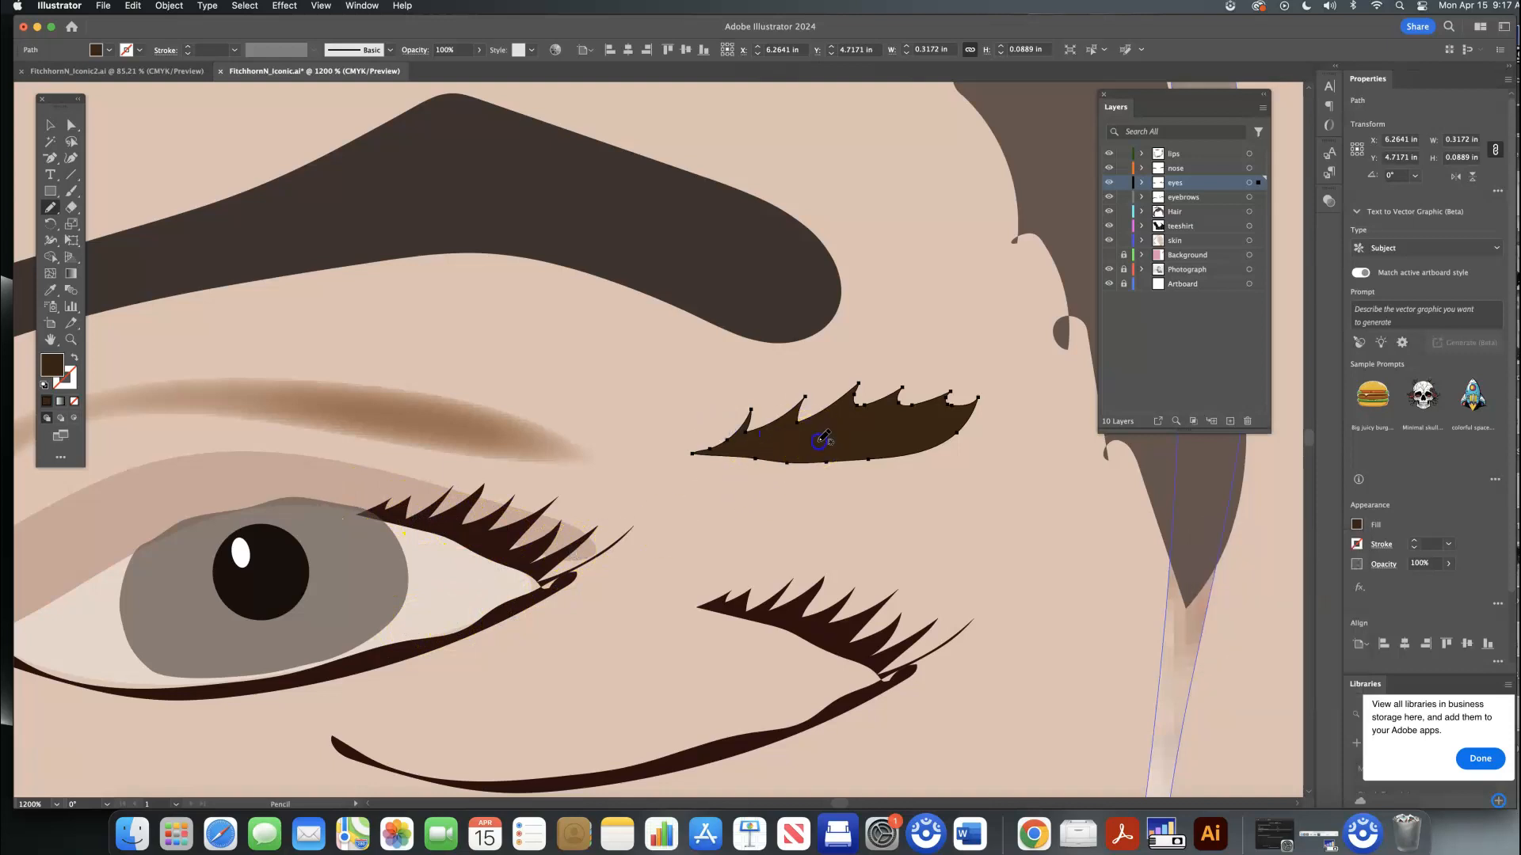
left_click(817, 438)
left_click(47, 125)
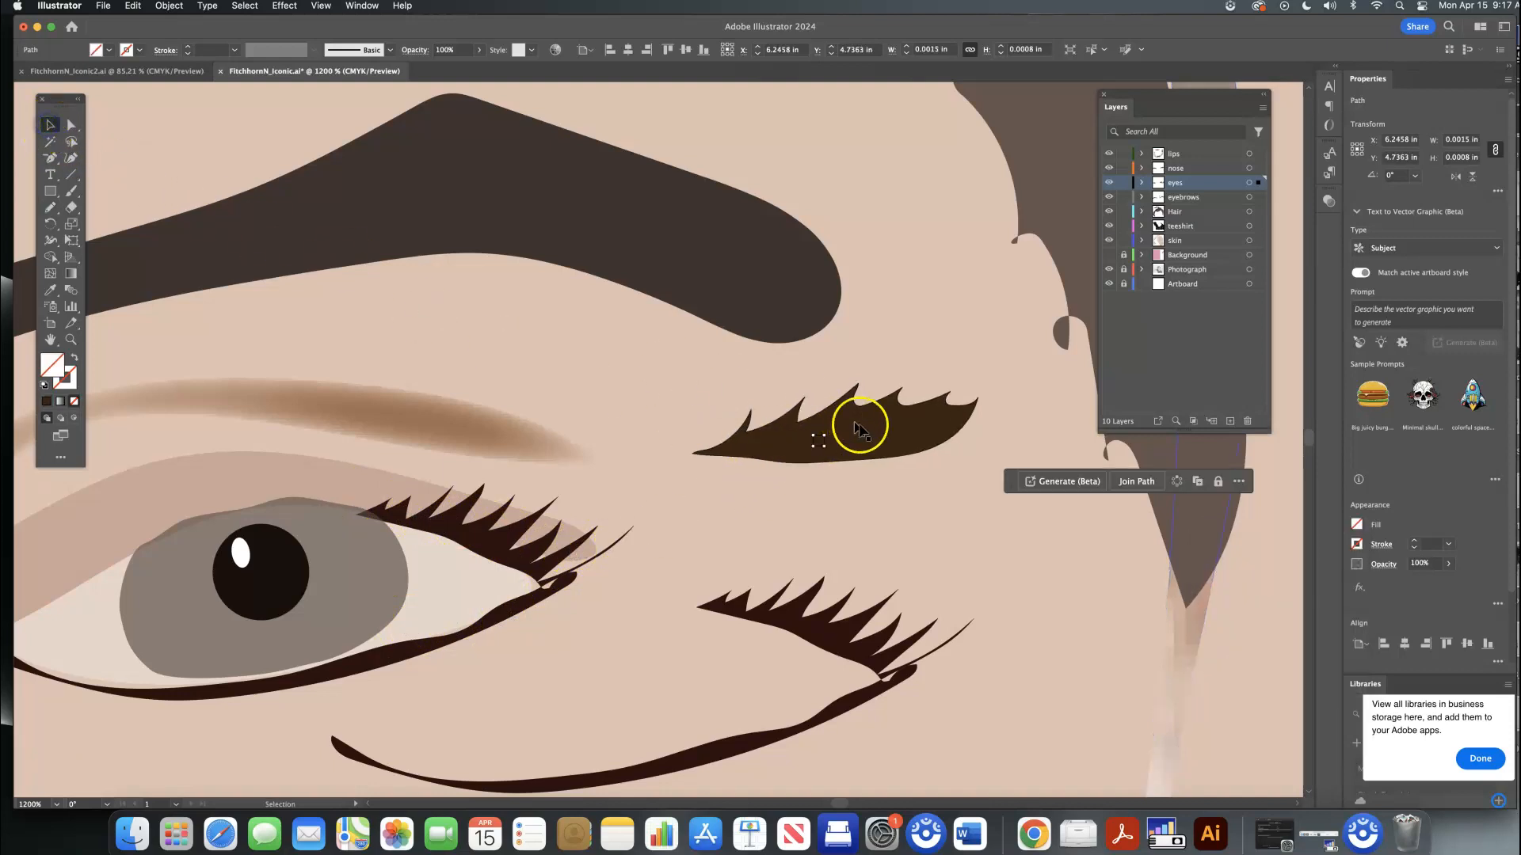
left_click_drag(859, 425, 872, 391)
scroll(811, 460, "left", 5)
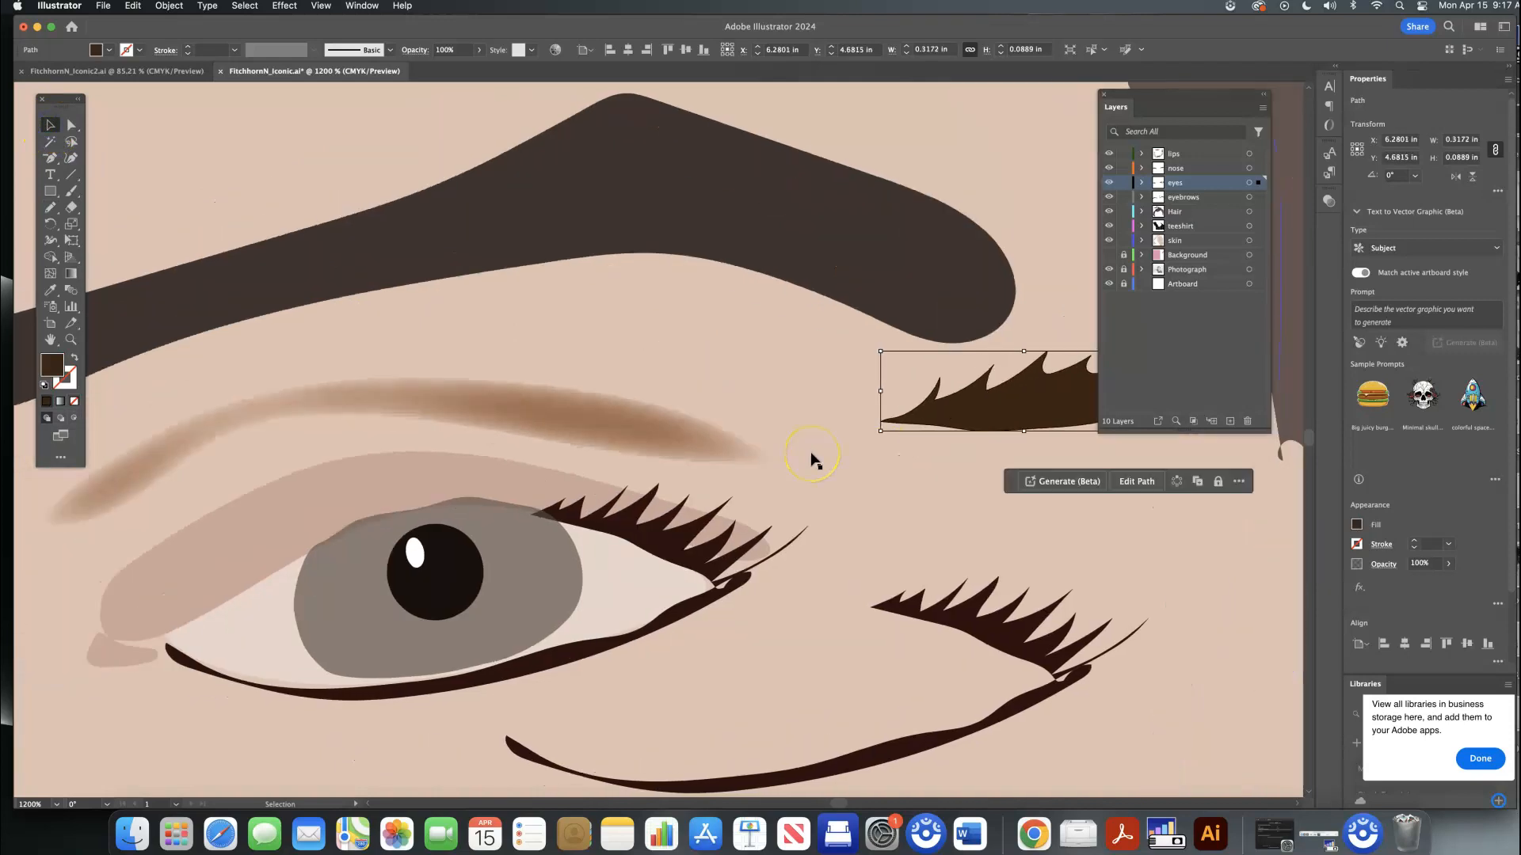
Step: Draw a single curved lash about 0.08 by 0.08 in rising from the upper eyelid and give it a dark brown stroke
left_click(784, 552)
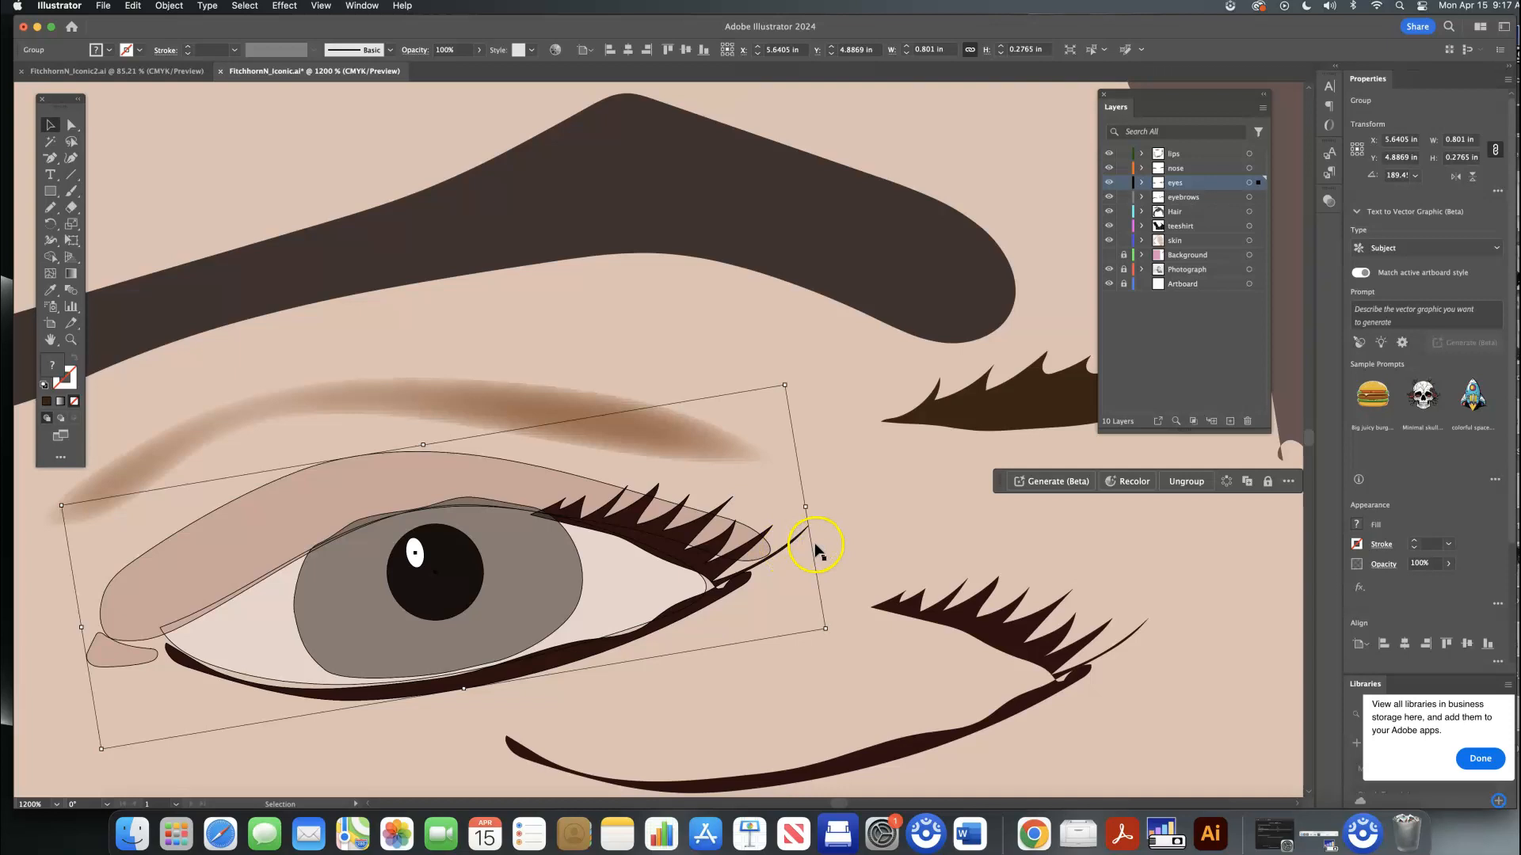
left_click(834, 548)
left_click(784, 553)
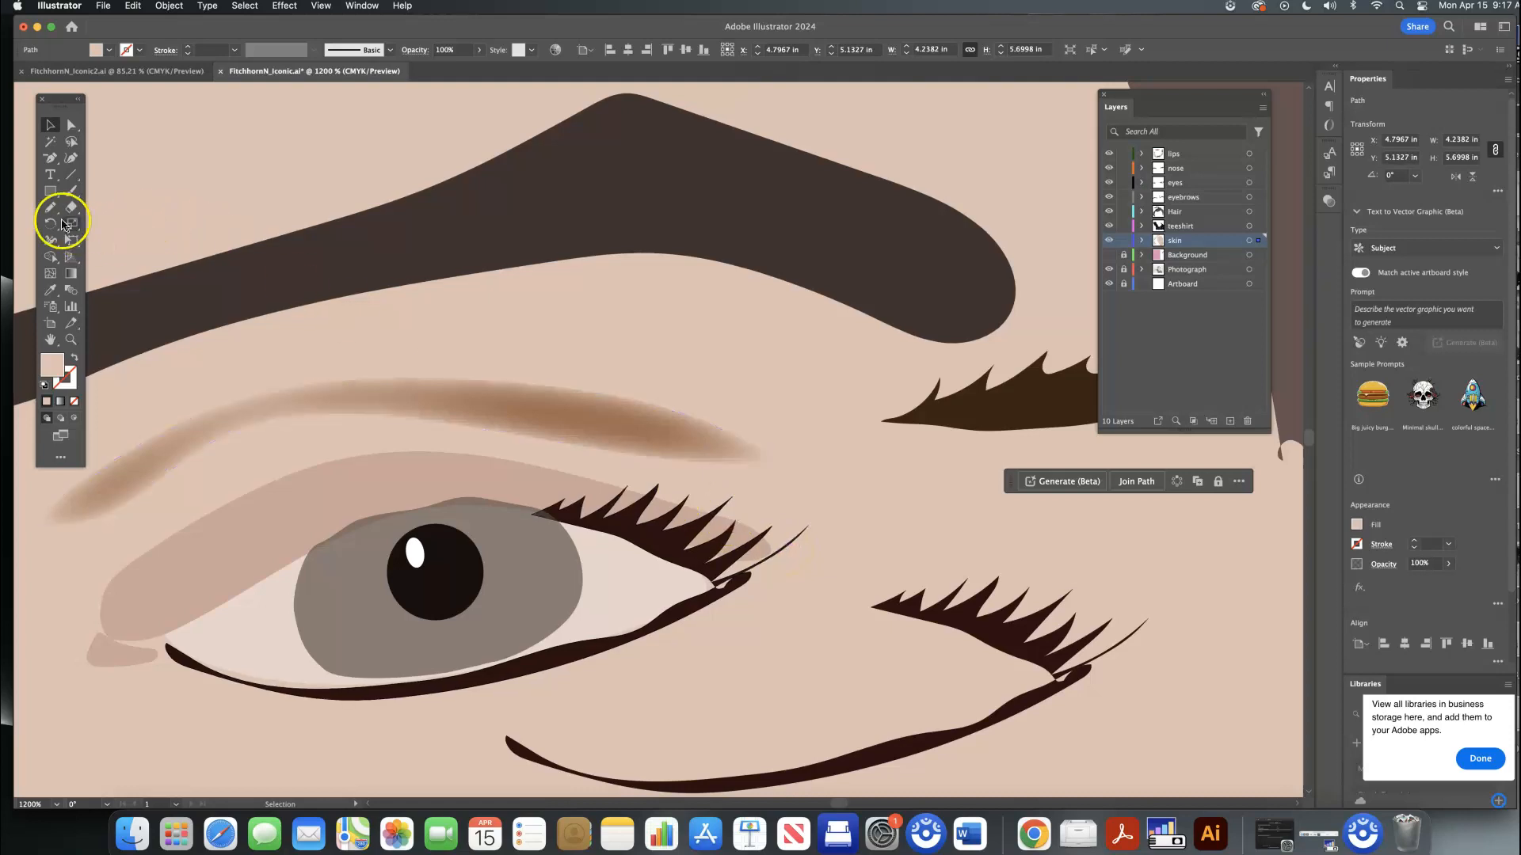
left_click(50, 207)
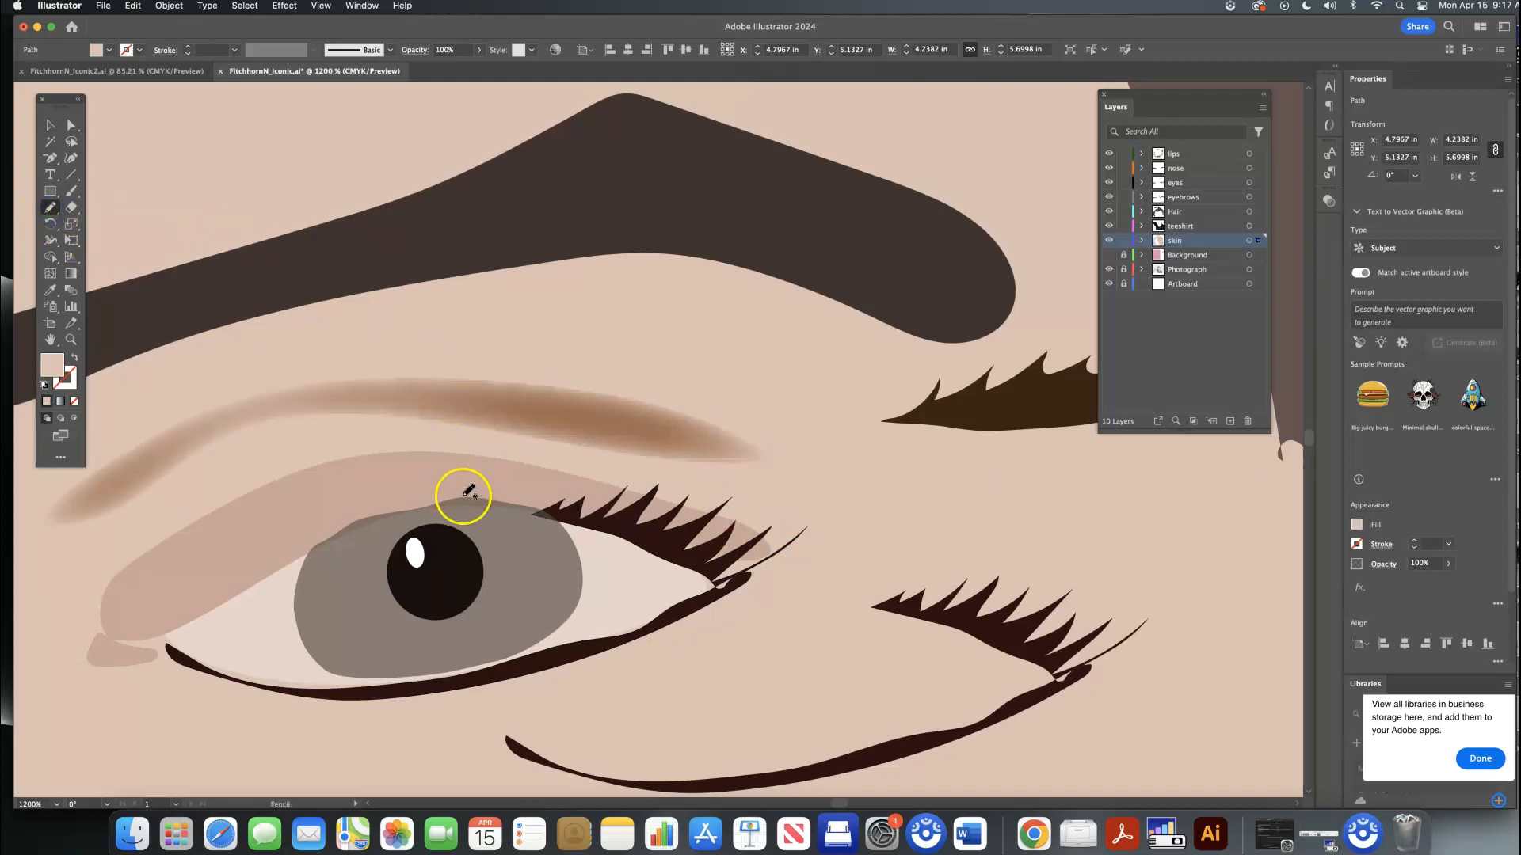
left_click_drag(523, 447, 534, 424)
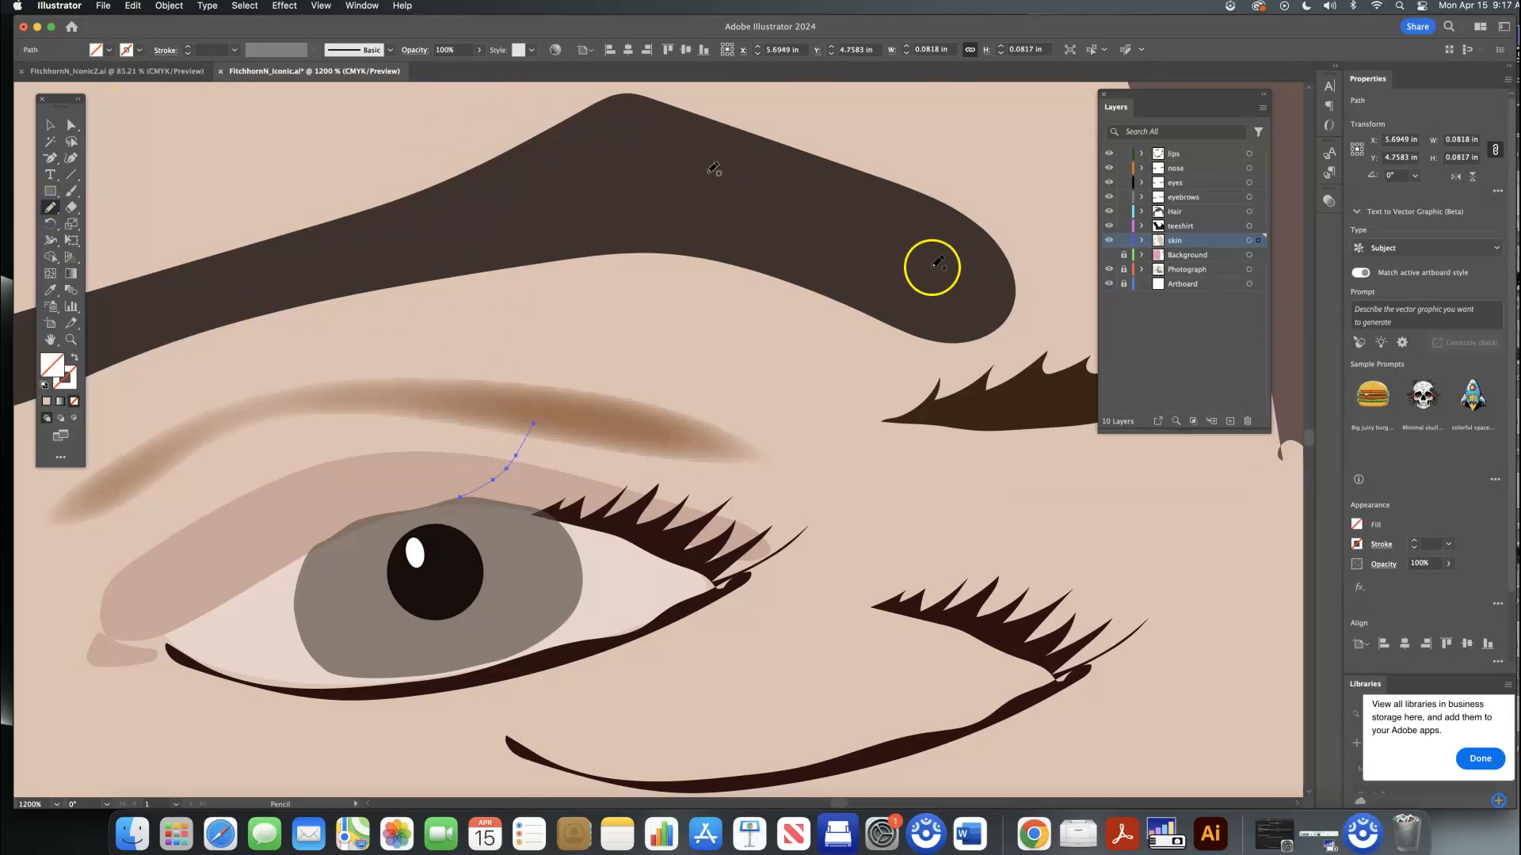
left_click(1357, 544)
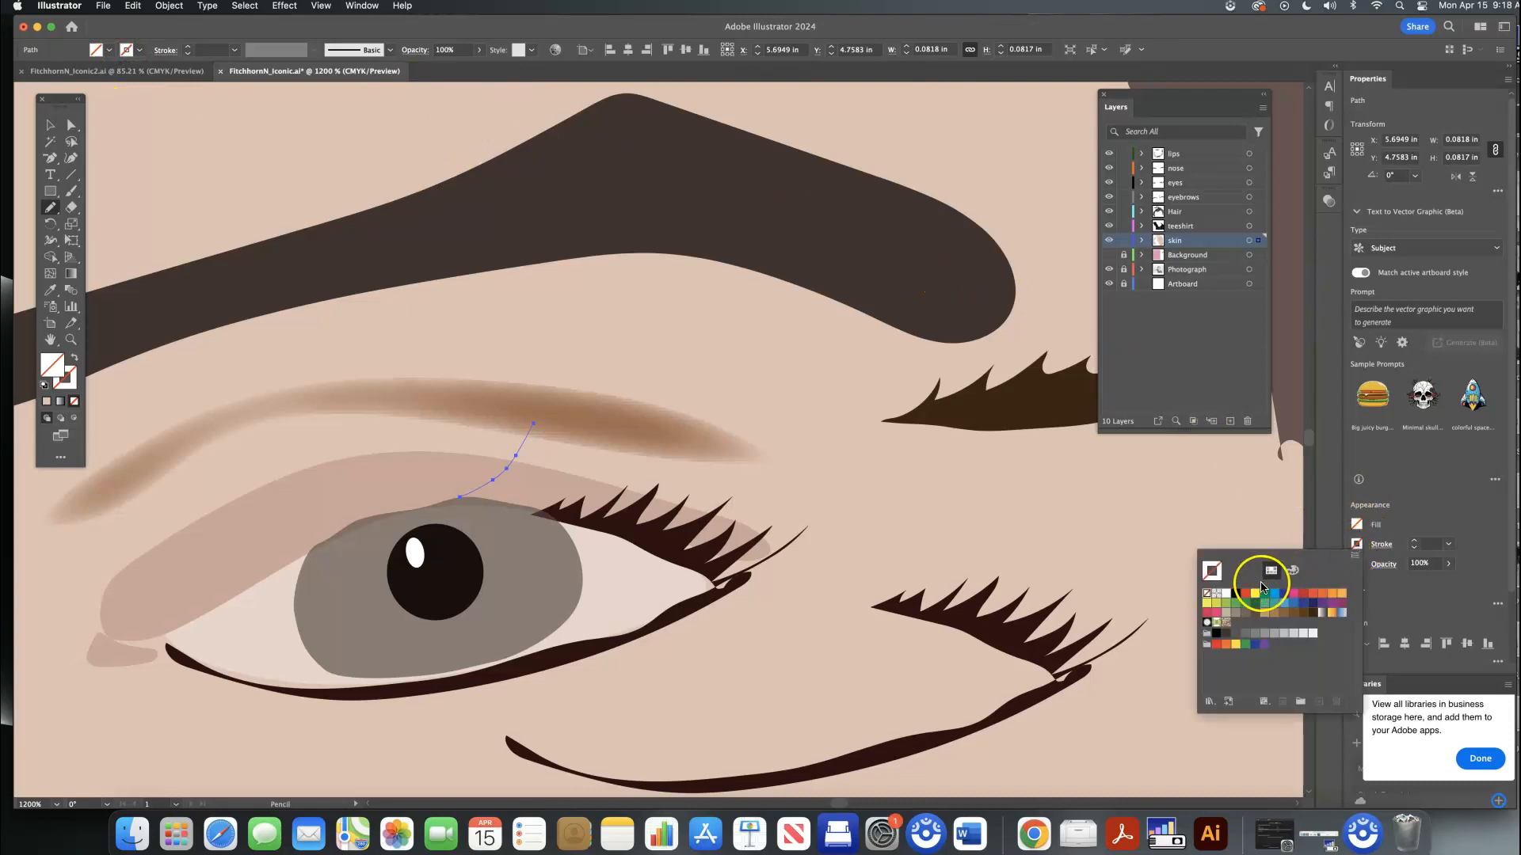
left_click(1314, 615)
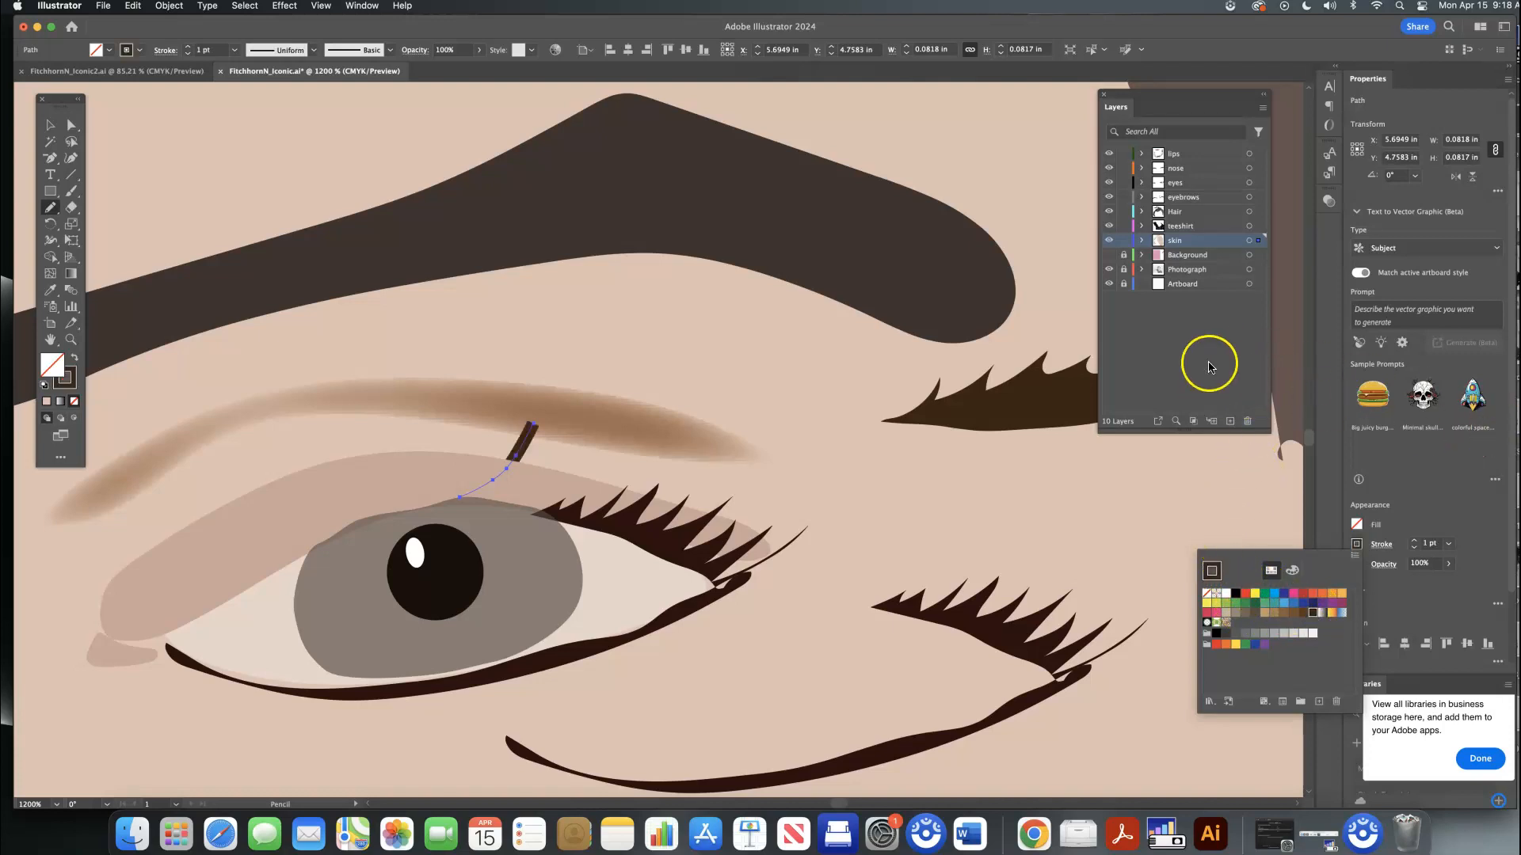
Step: Give the curved lash the triangular width profile tapering to one end and a 0.5 pt stroke weight
left_click(236, 51)
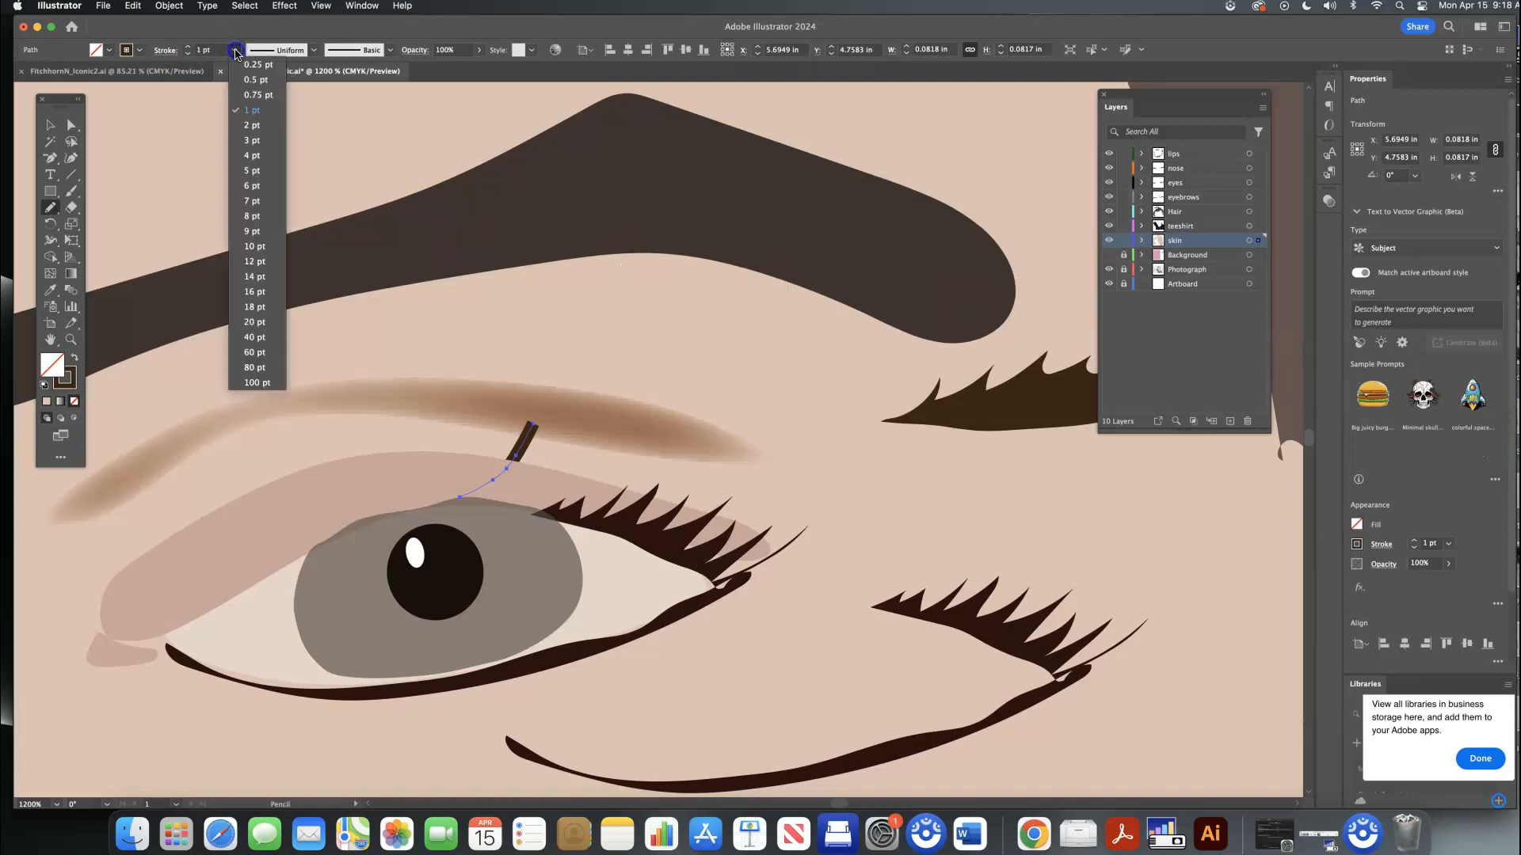
left_click(256, 64)
left_click(314, 50)
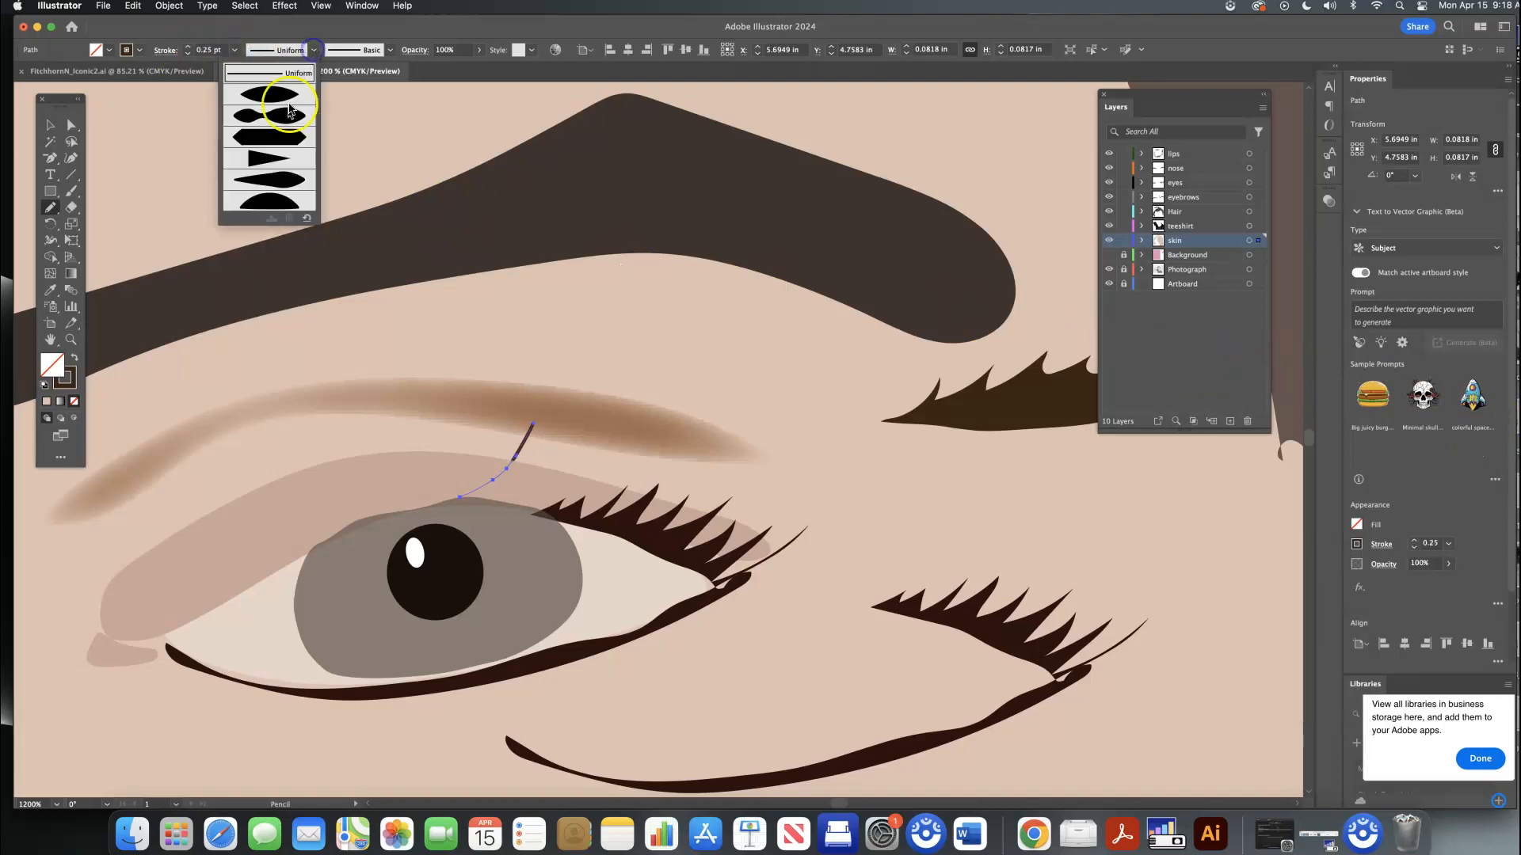
left_click(277, 159)
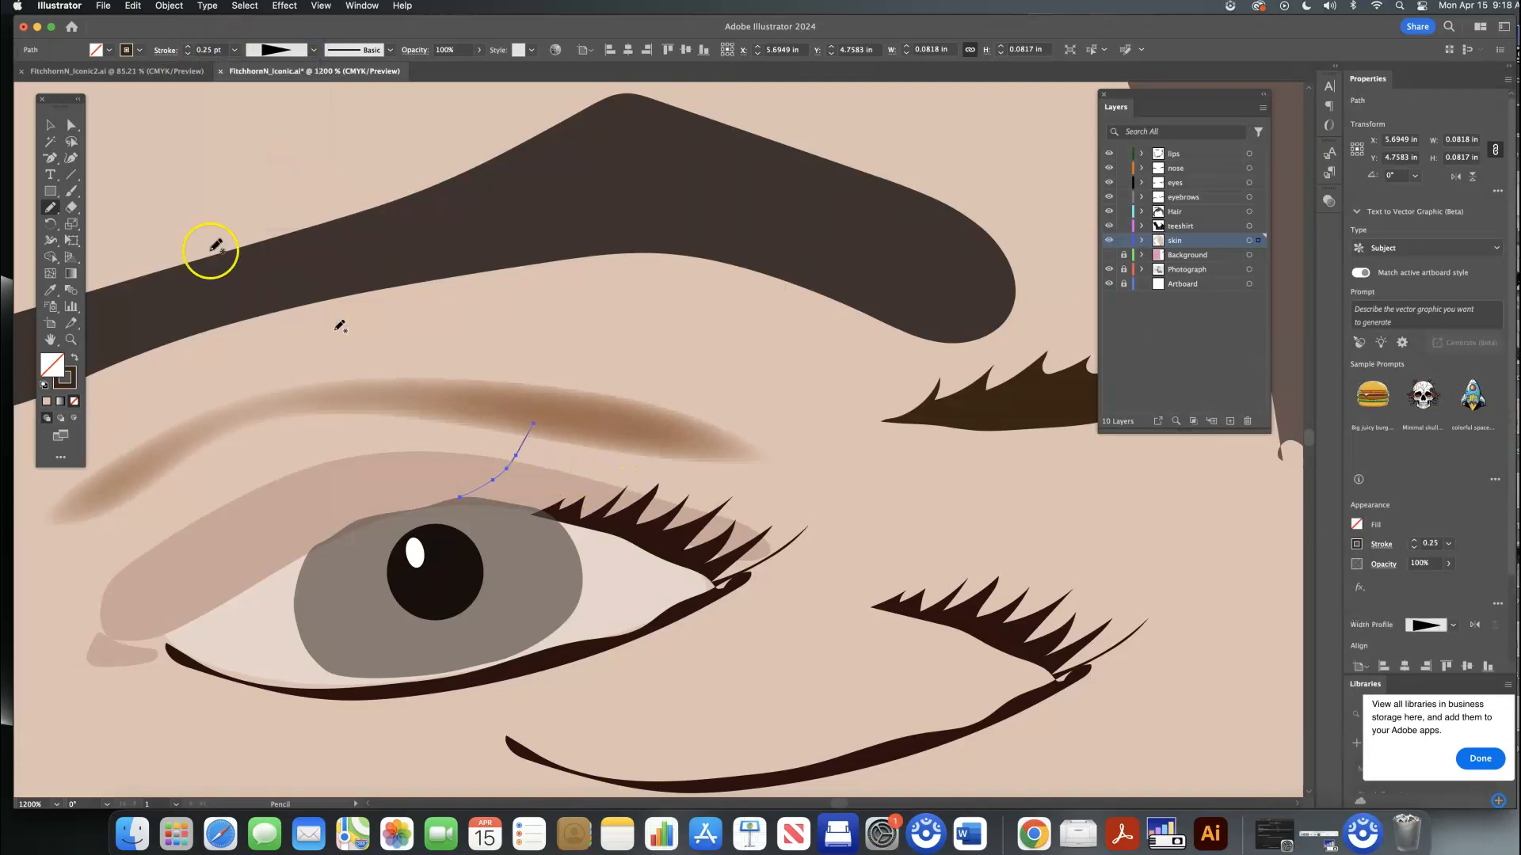
left_click(234, 50)
left_click(253, 79)
left_click(51, 126)
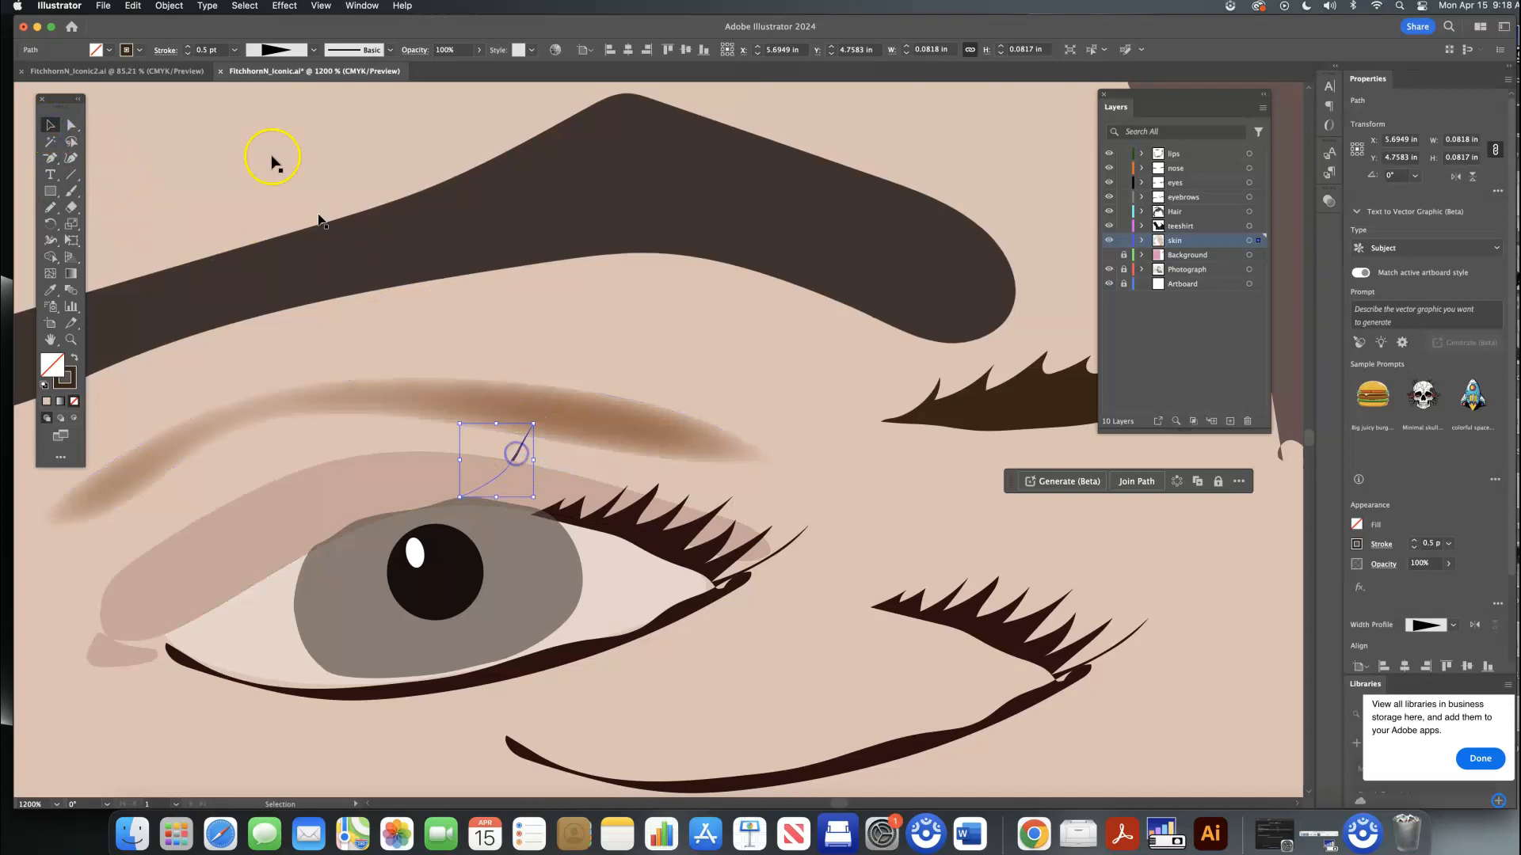
Step: Try to bring the curved lash to the front and inspect its place among the paths of the skin layer
left_click(169, 6)
mouse_move(182, 33)
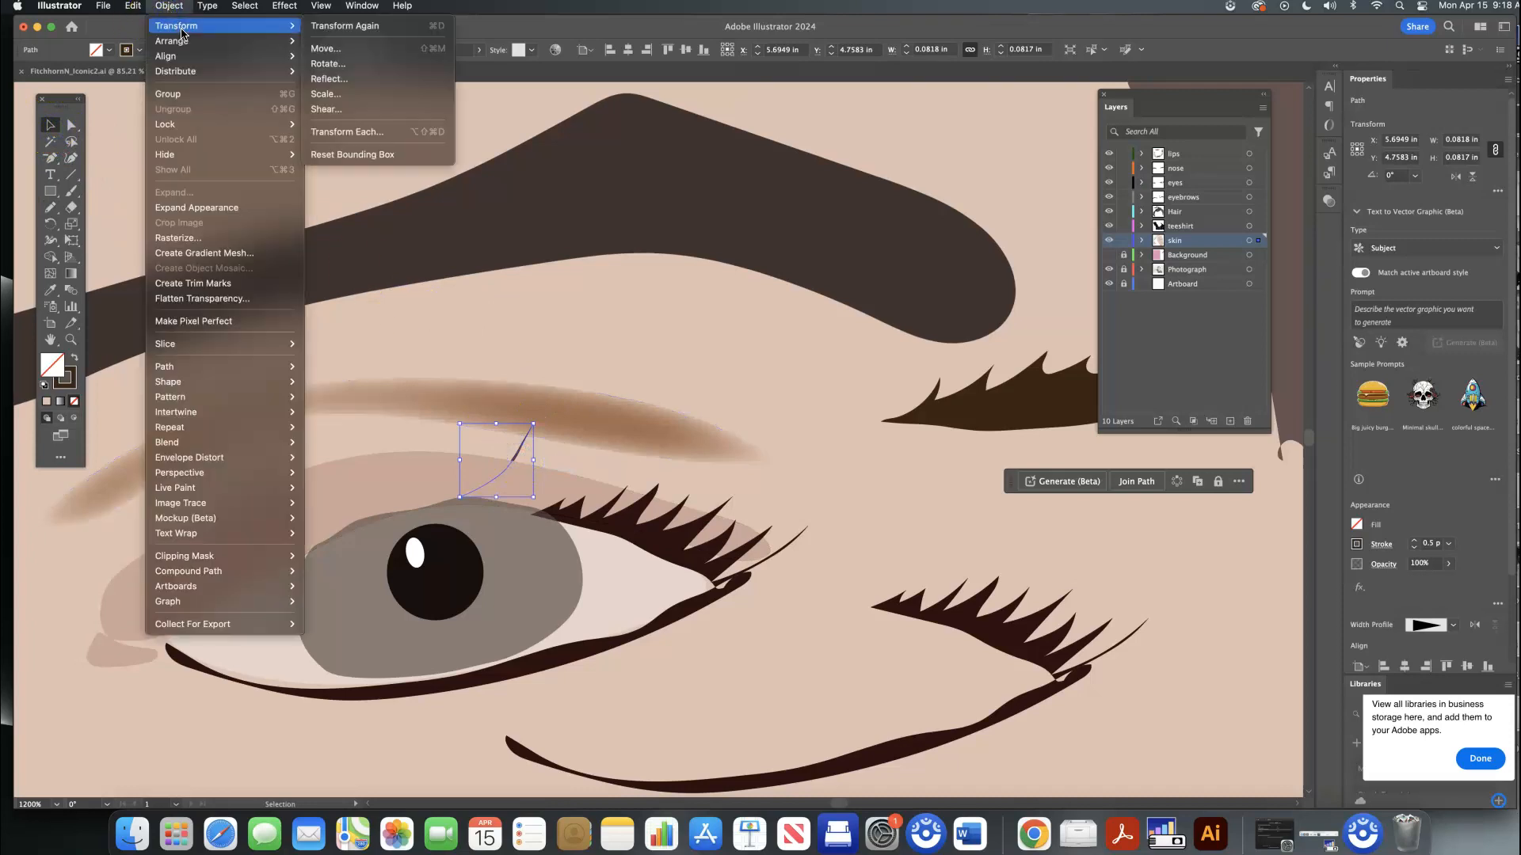
mouse_move(254, 40)
left_click(335, 45)
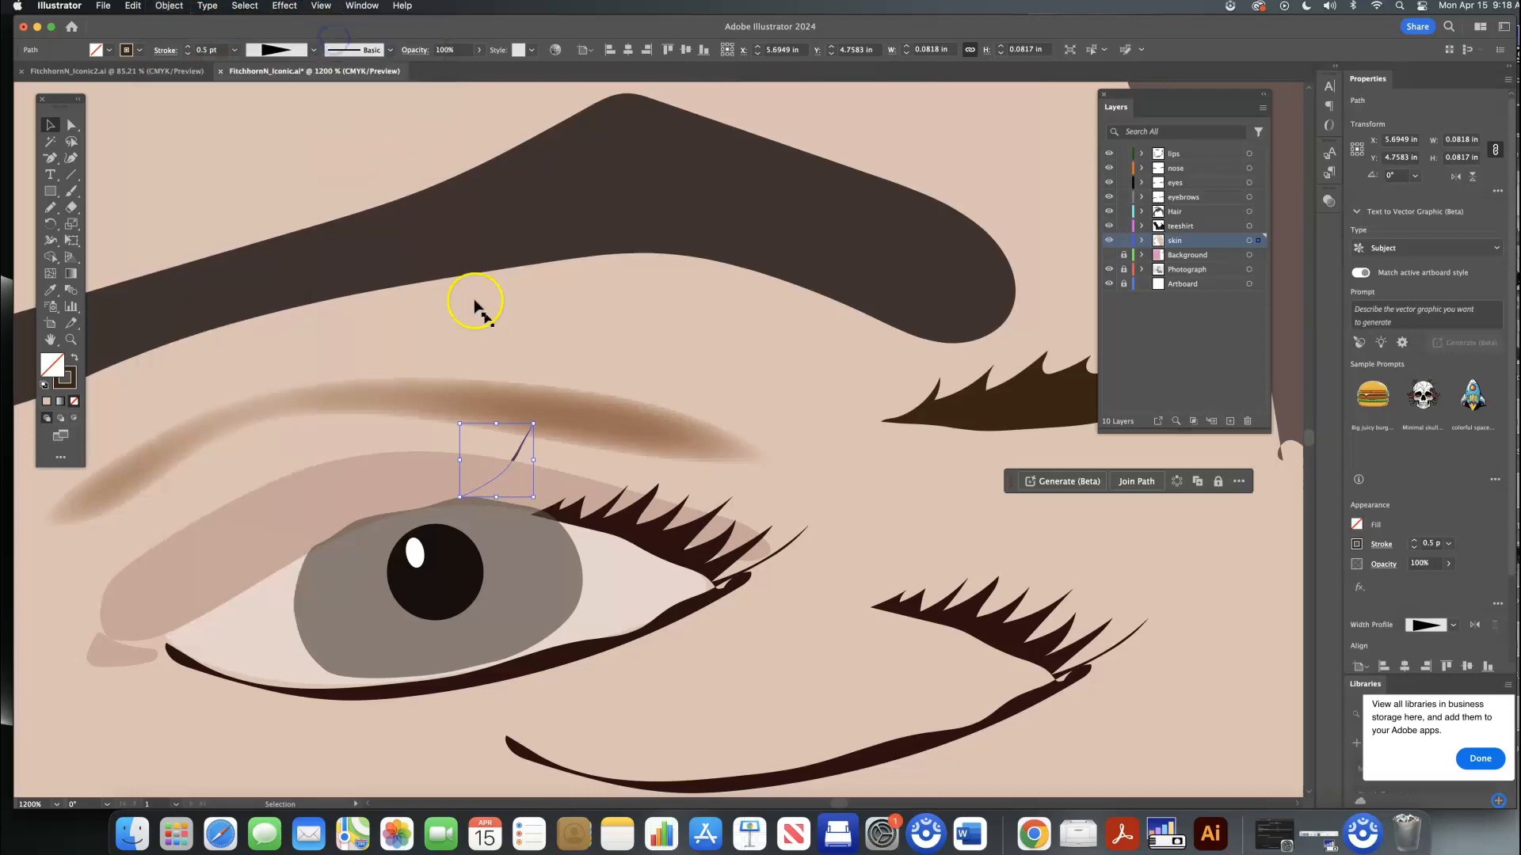
left_click(169, 5)
mouse_move(242, 44)
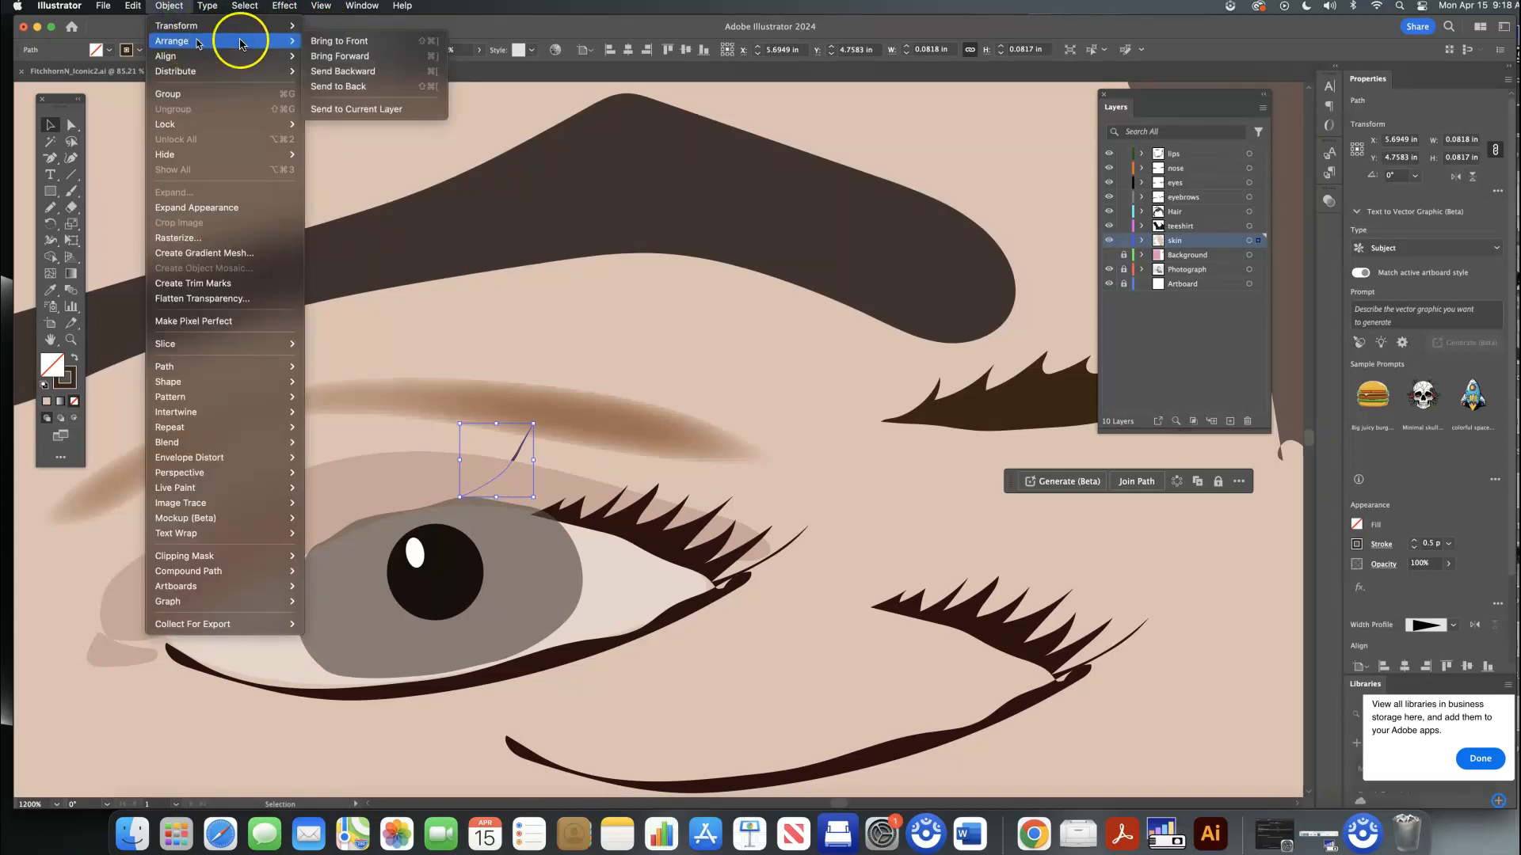
left_click(336, 40)
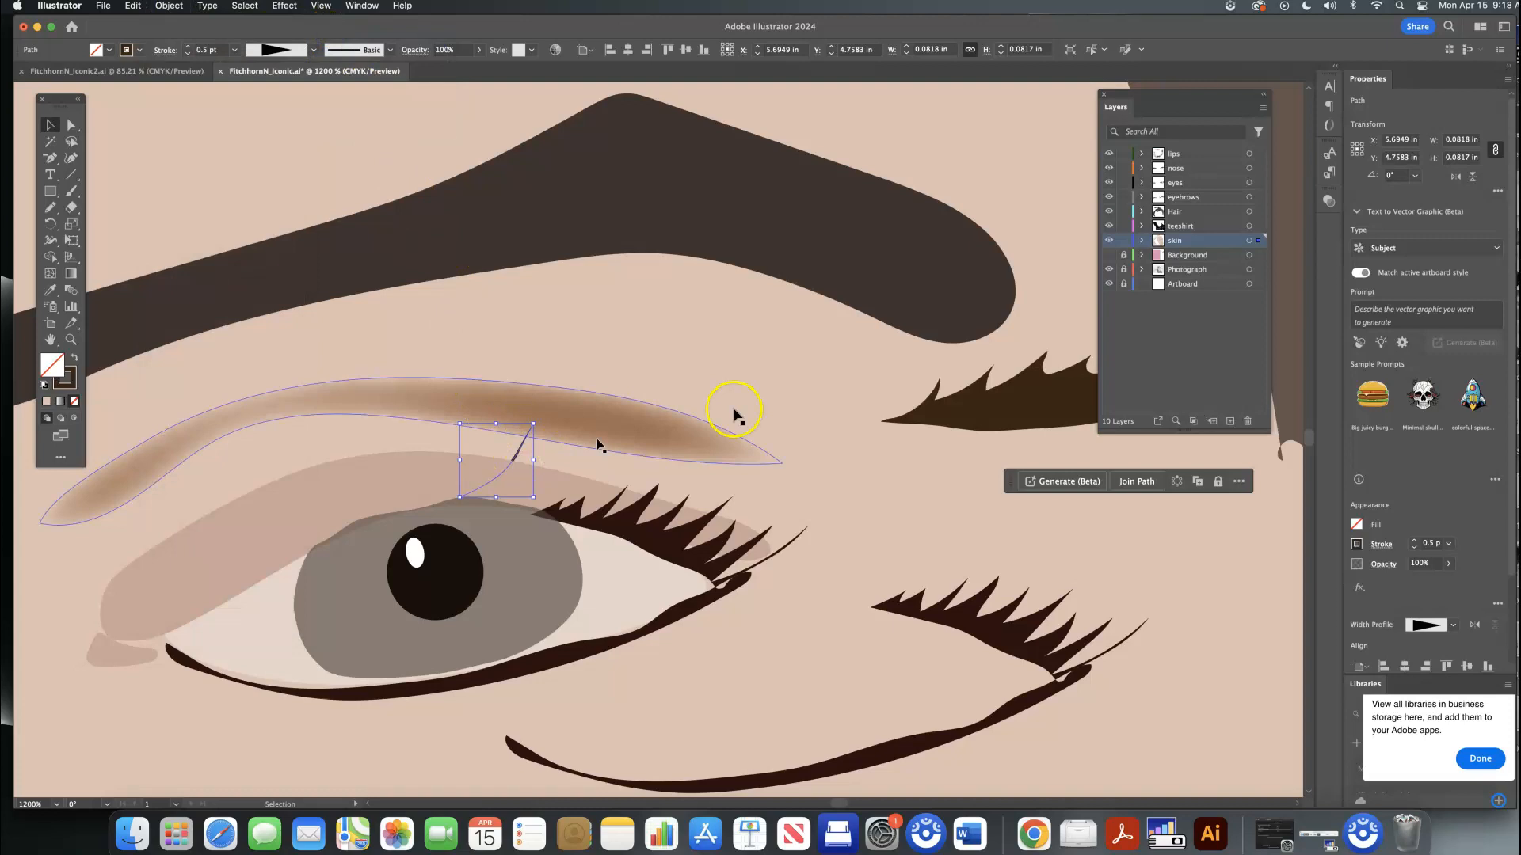
left_click(1142, 241)
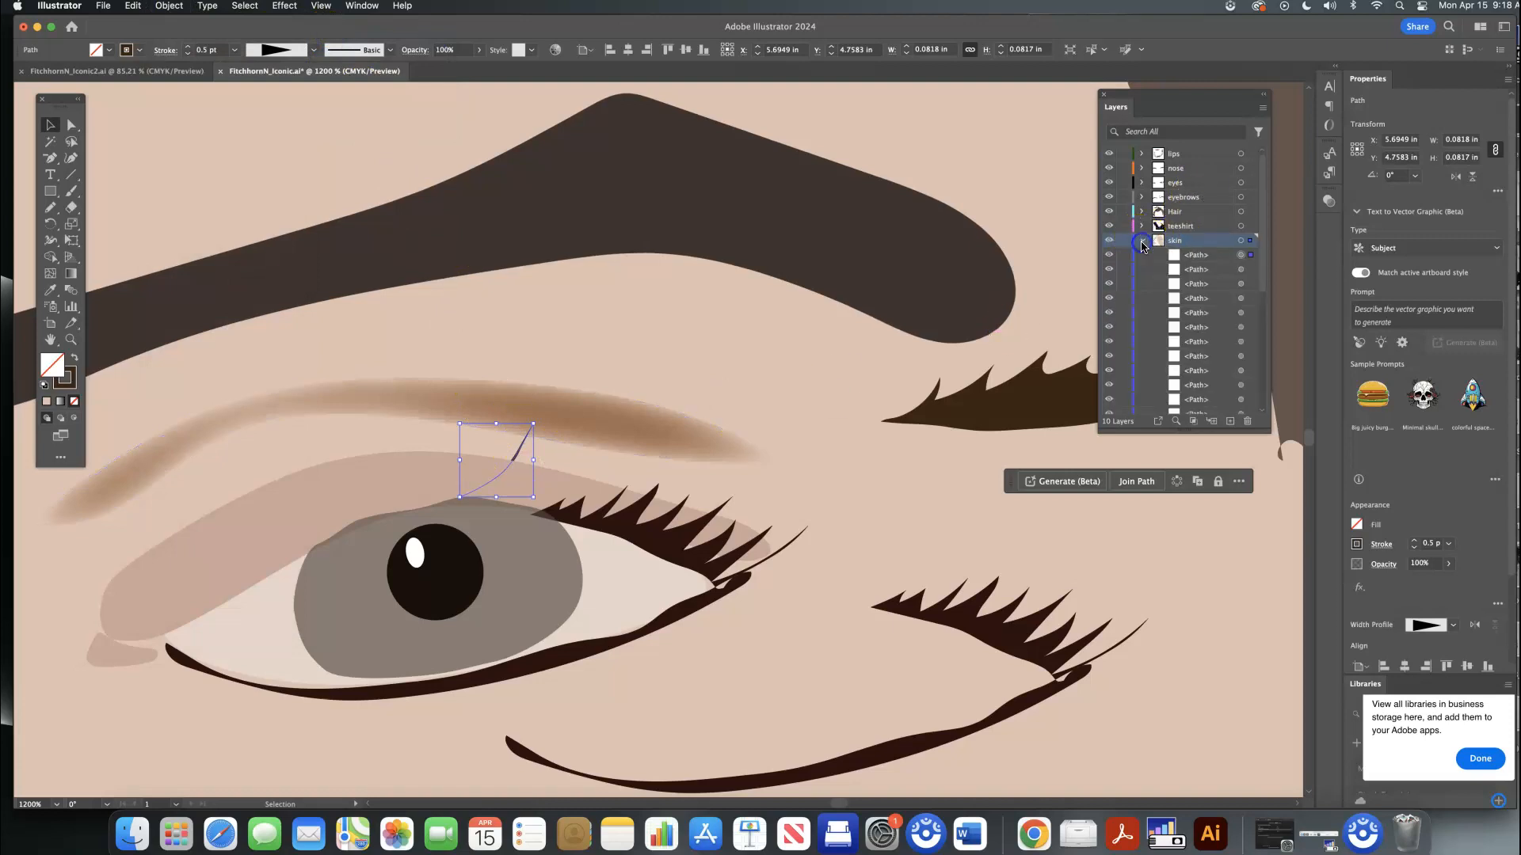
scroll(1212, 253, "down", 1)
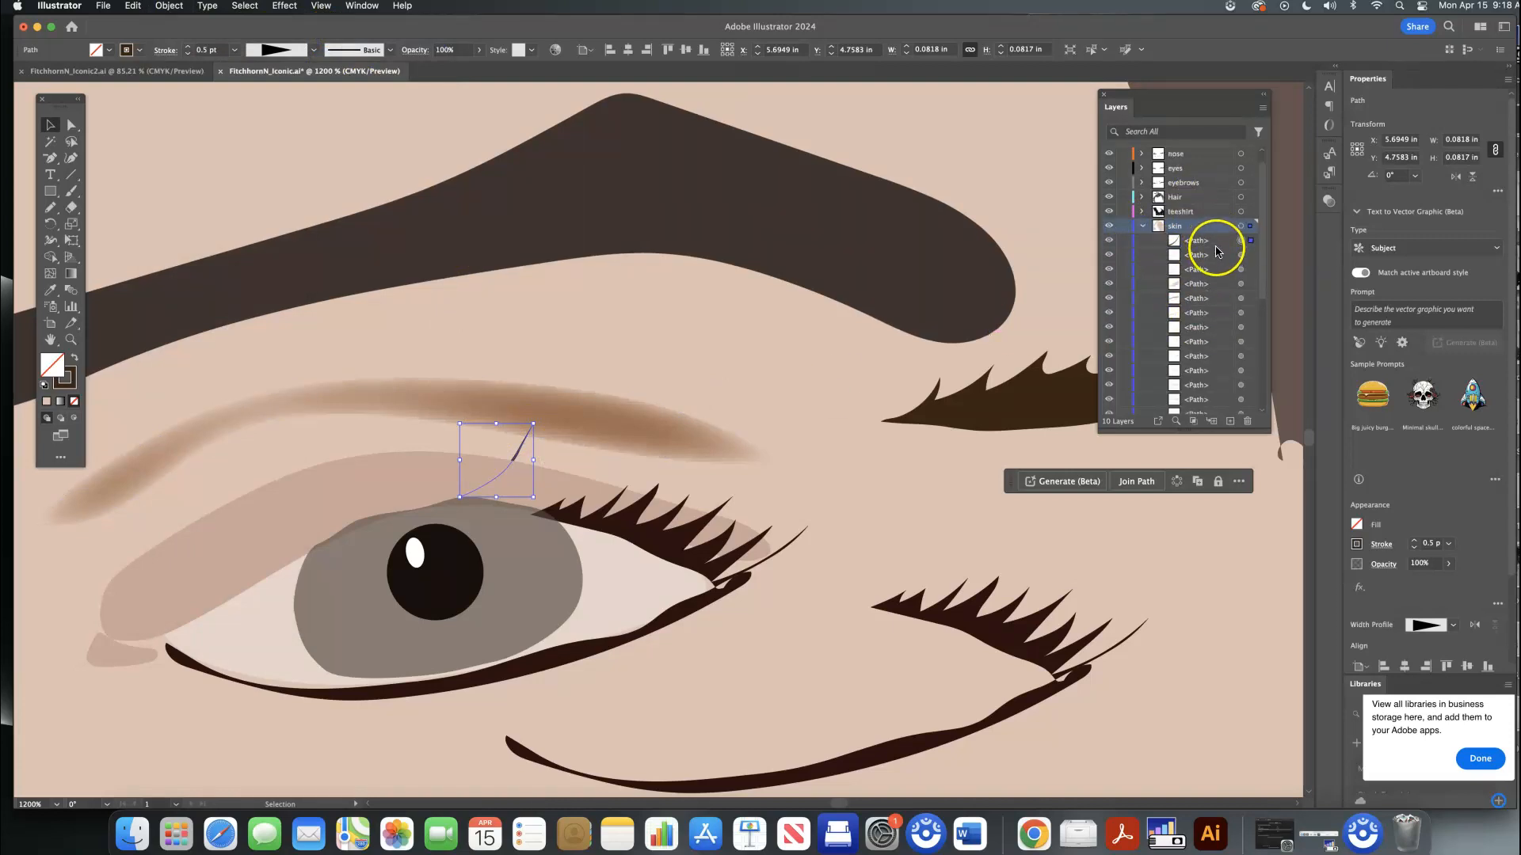
scroll(1212, 285, "down", 5)
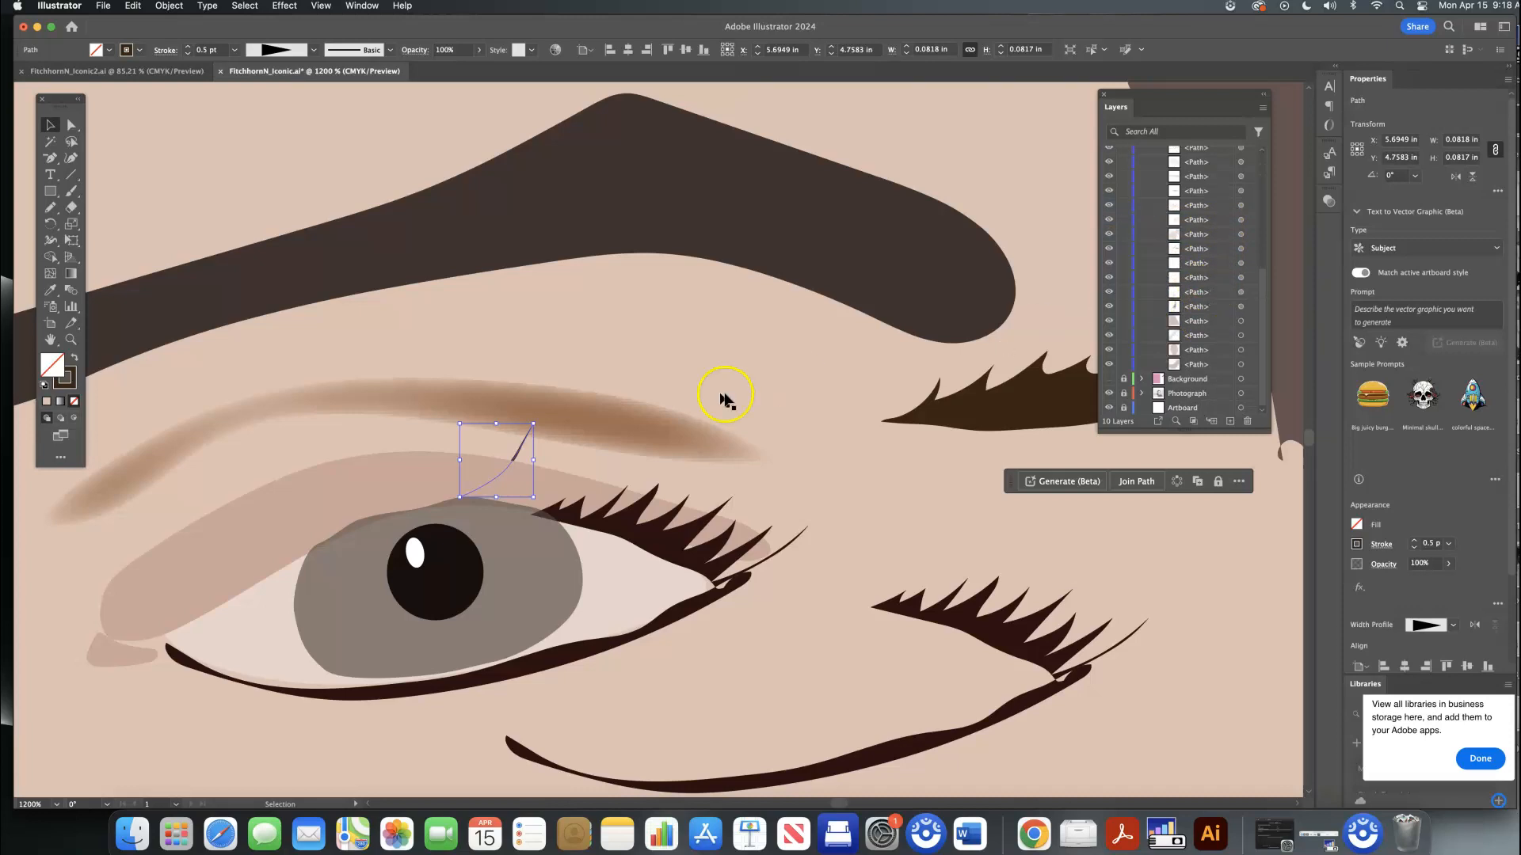
Step: Move the curved lash onto bare skin beyond the eye's outer corner and fan two slightly rotated copies from its base
left_click_drag(525, 458, 865, 510)
key("super+c")
key("super+v")
left_click_drag(673, 444, 848, 526)
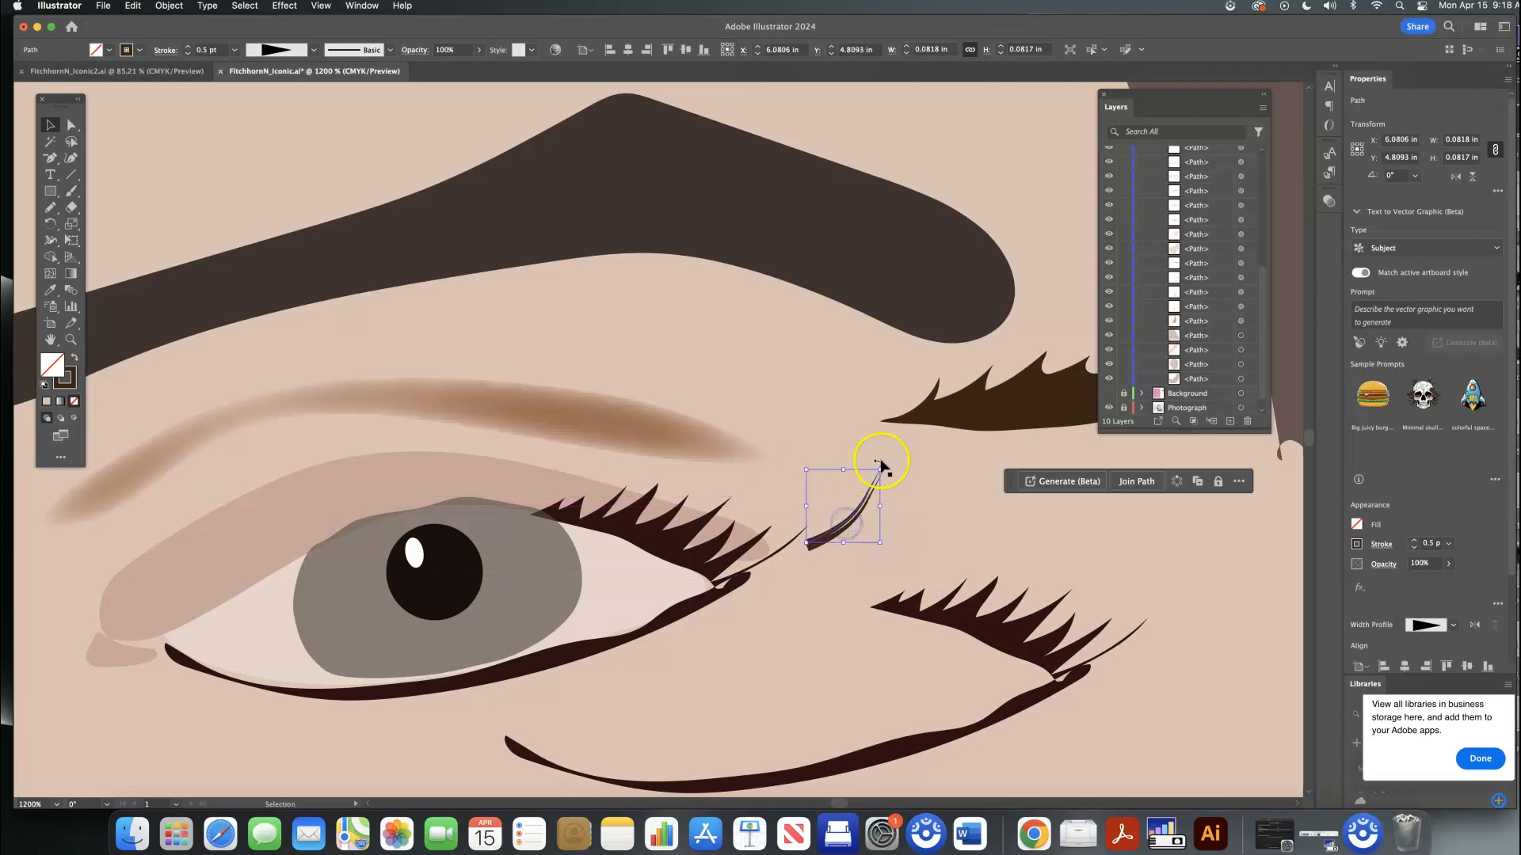
left_click_drag(880, 462, 869, 485)
key("super+v")
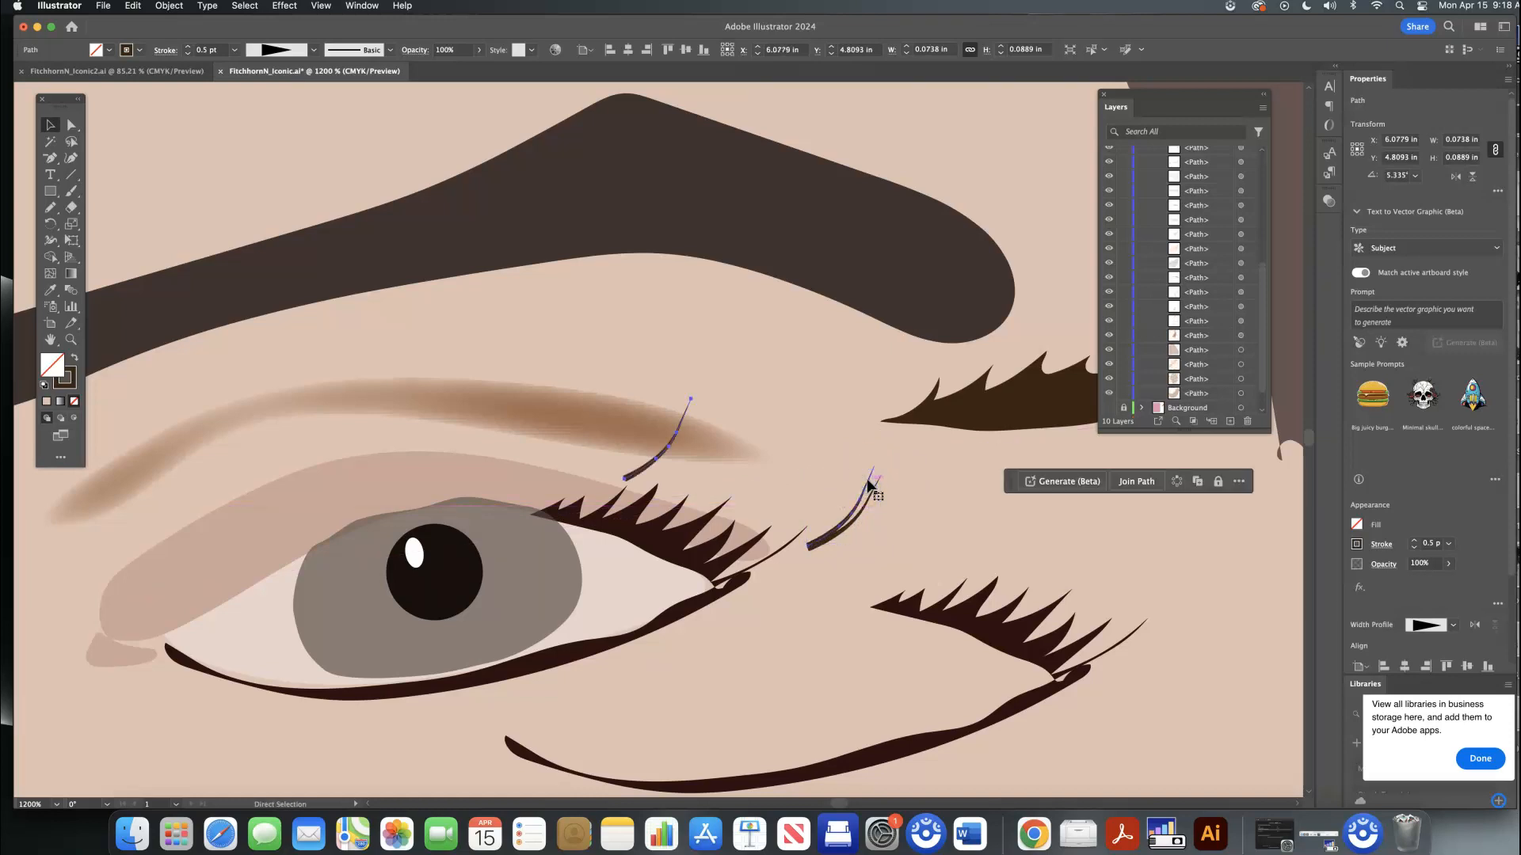
left_click_drag(678, 451, 866, 459)
left_click_drag(851, 535, 835, 526)
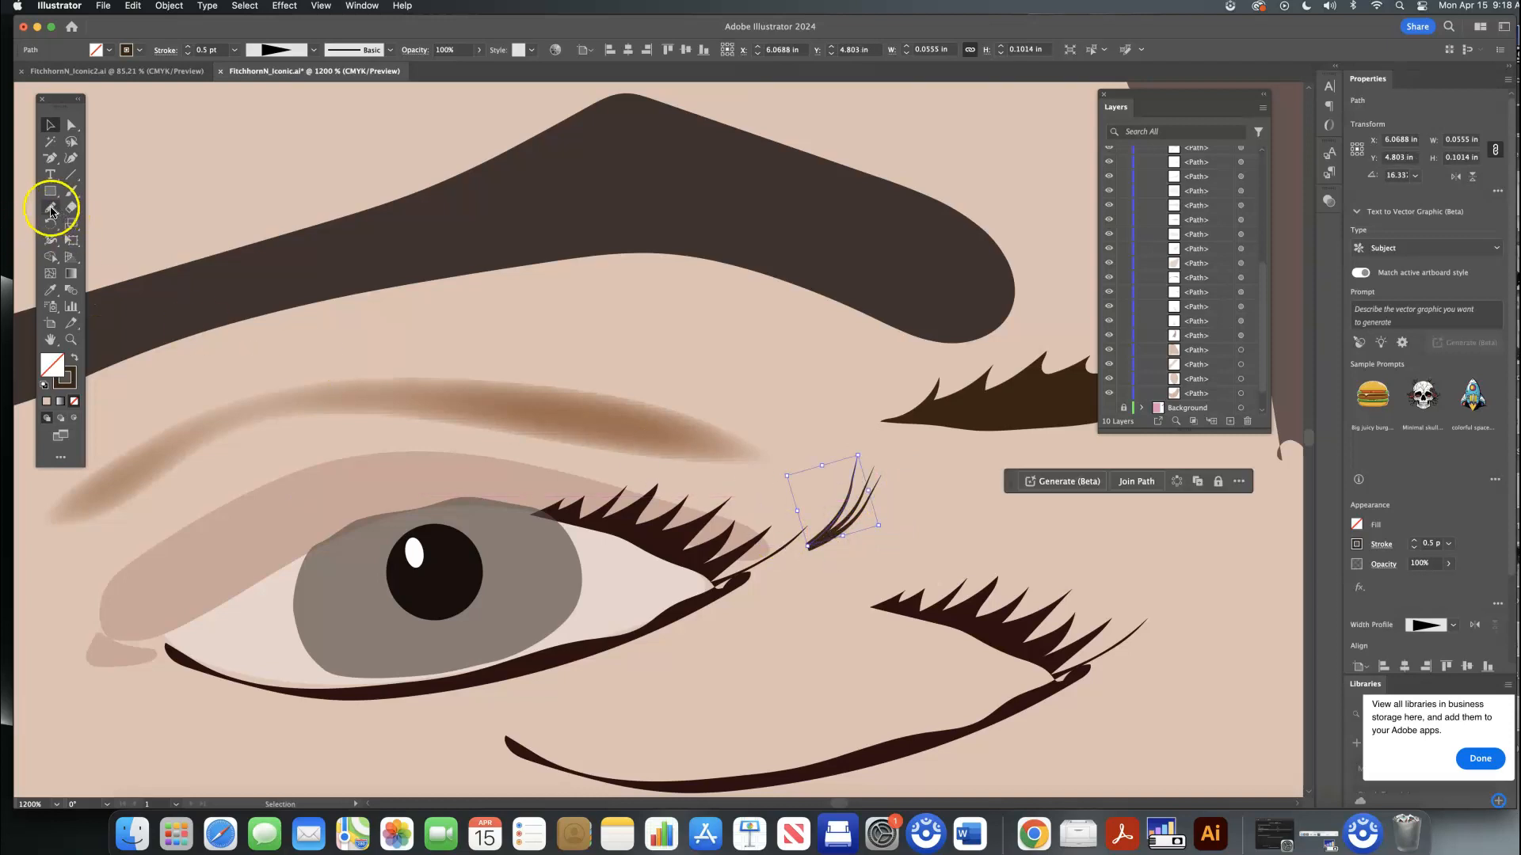
Step: Draw an additional low curved lash with the Pencil tool from the tuft's base and apply the oval width profile tapering at both ends
left_click(51, 208)
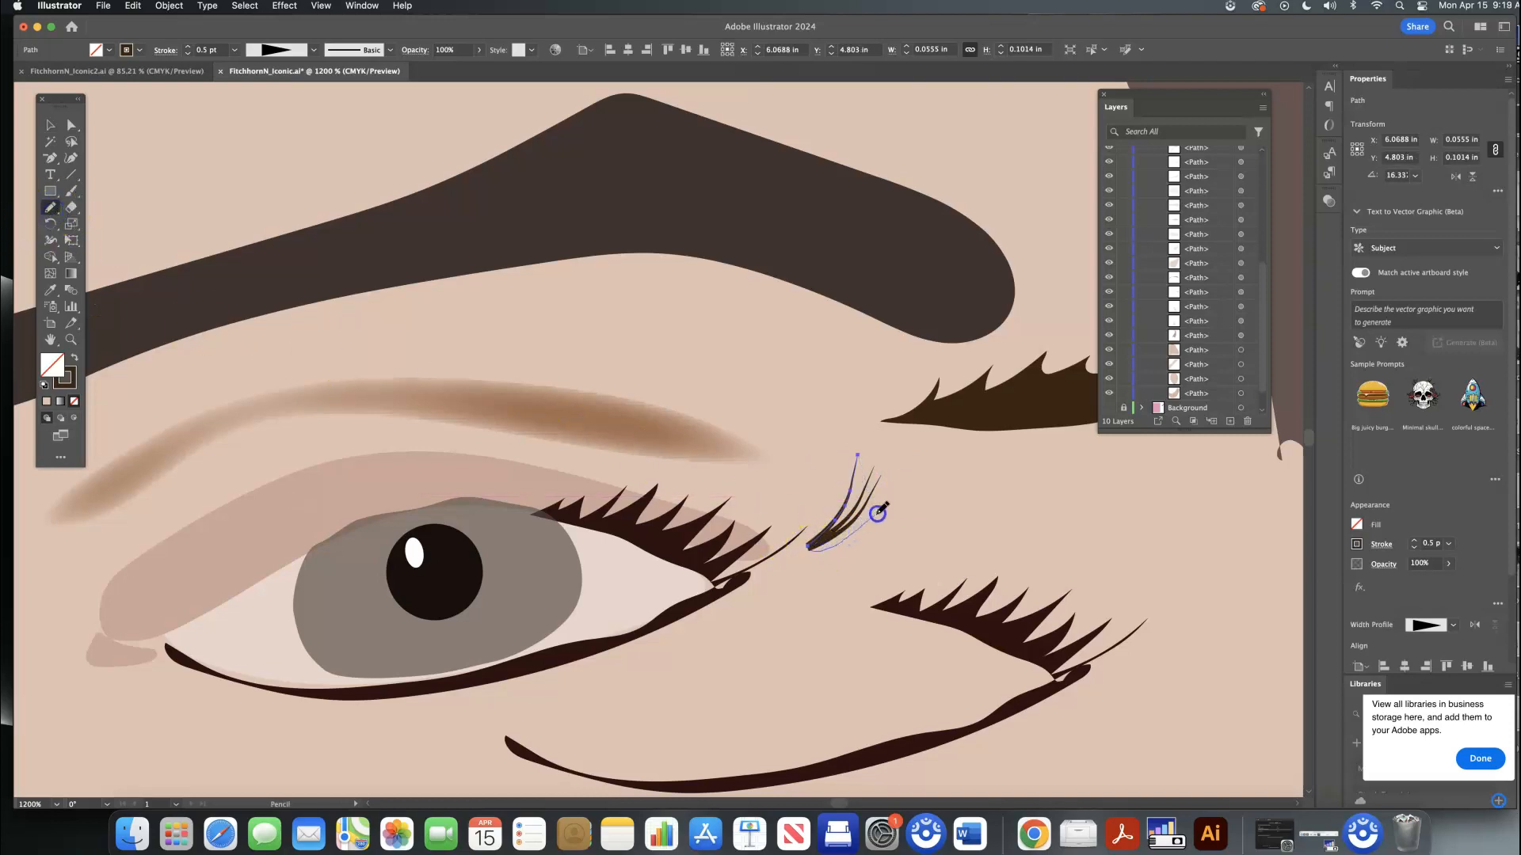
left_click_drag(886, 505, 885, 504)
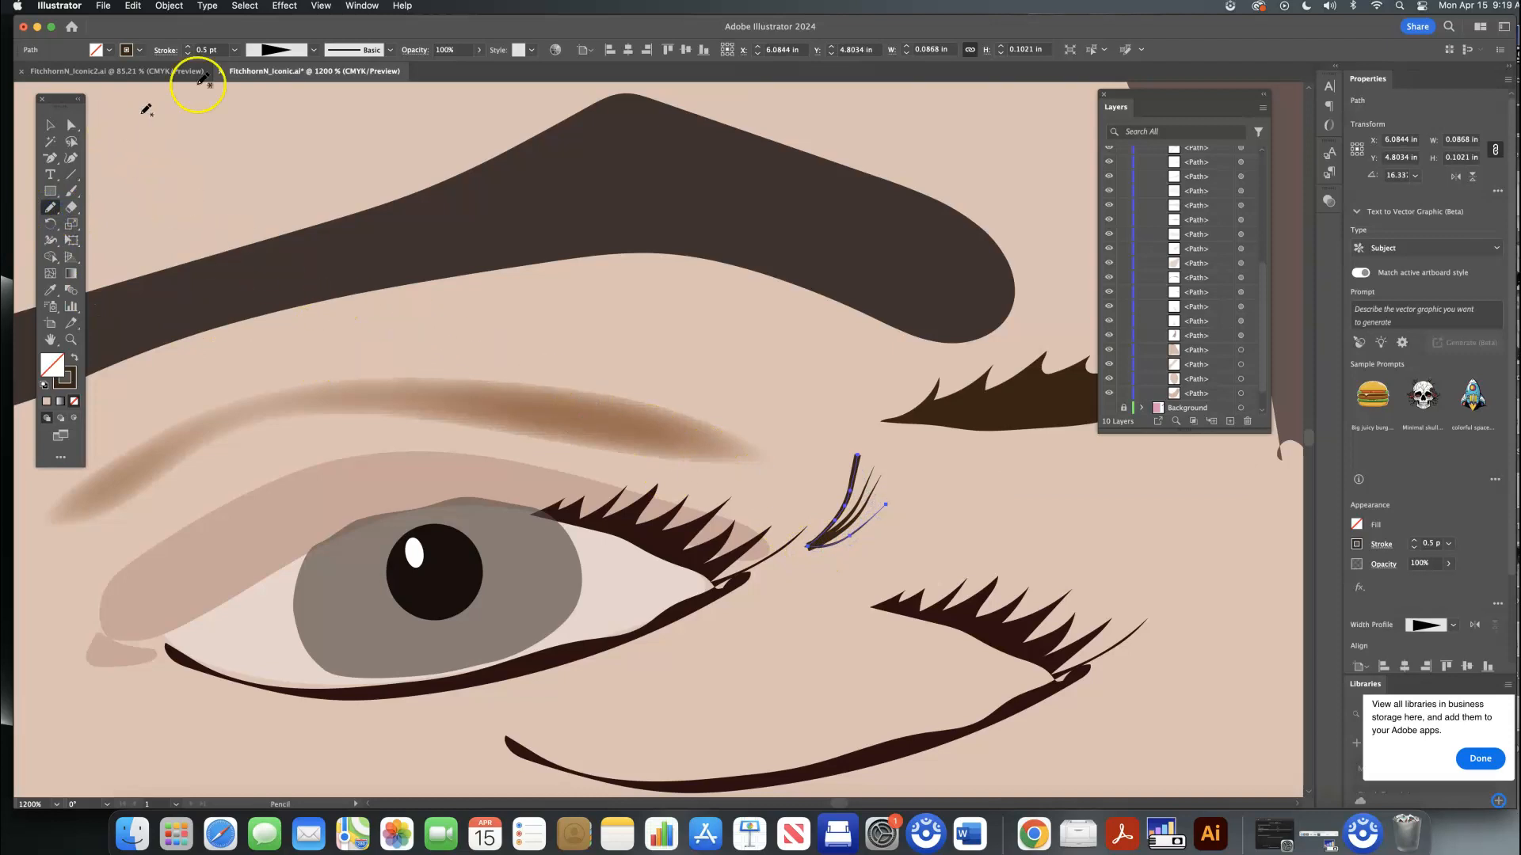
left_click(50, 124)
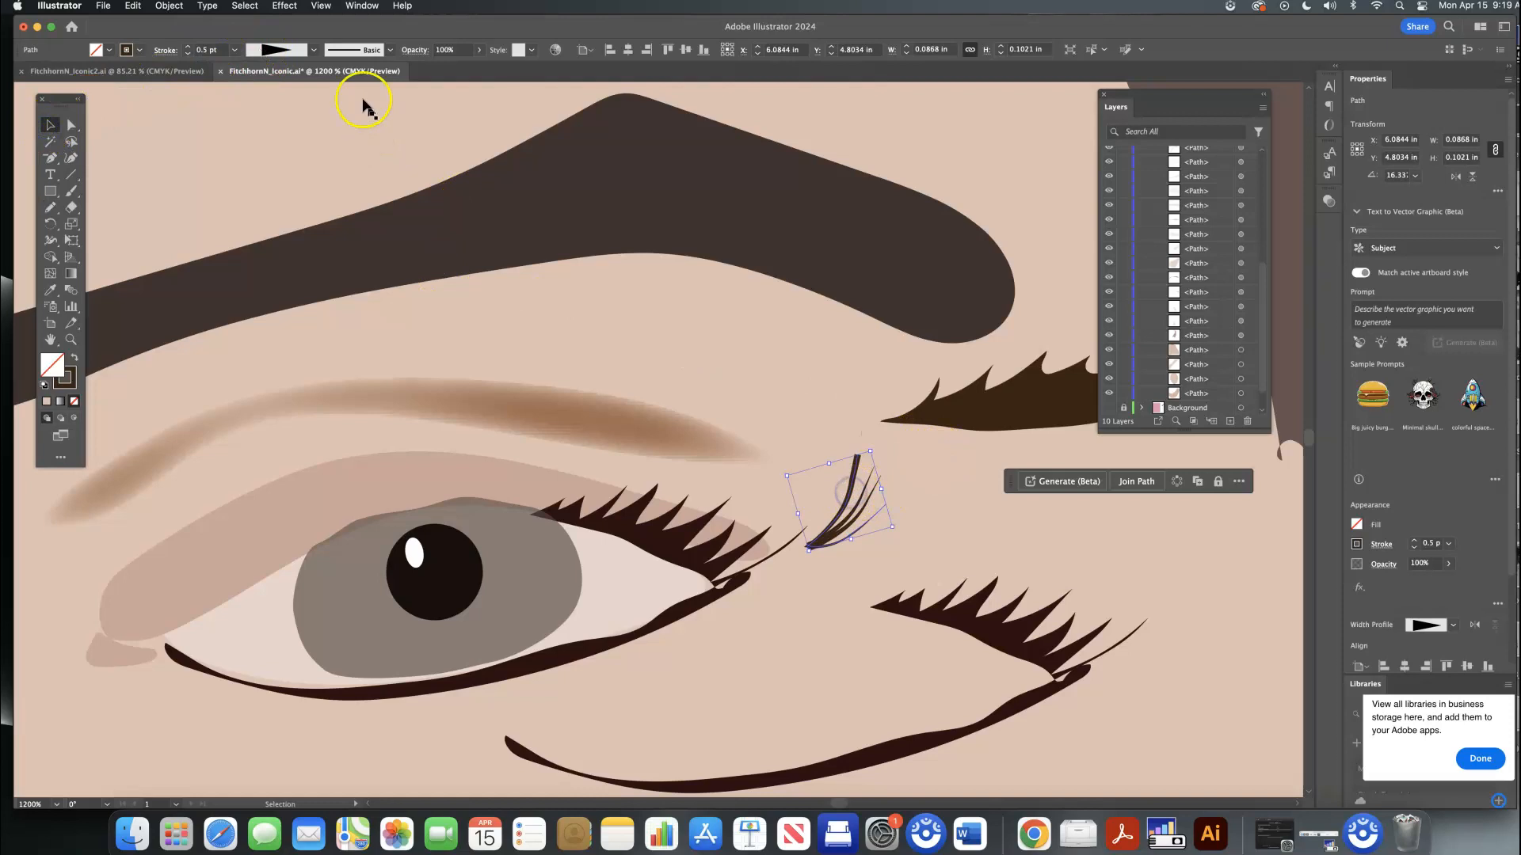
left_click(310, 50)
left_click(293, 93)
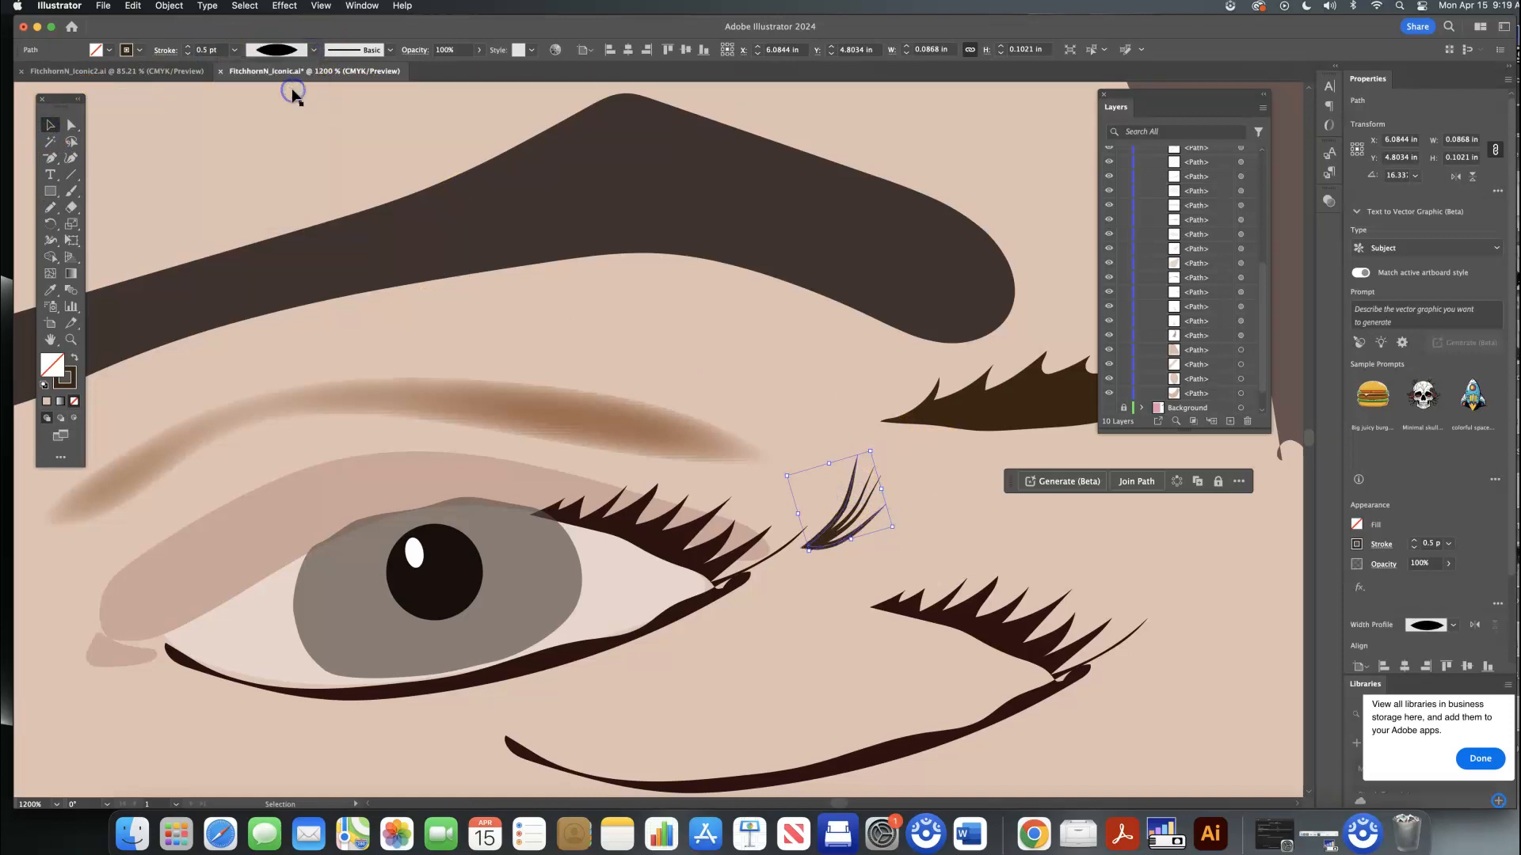
Step: Group the fanned lashes and overlay two rotated copies of the group at the same base to form a dense tuft
left_click(863, 512, "shift")
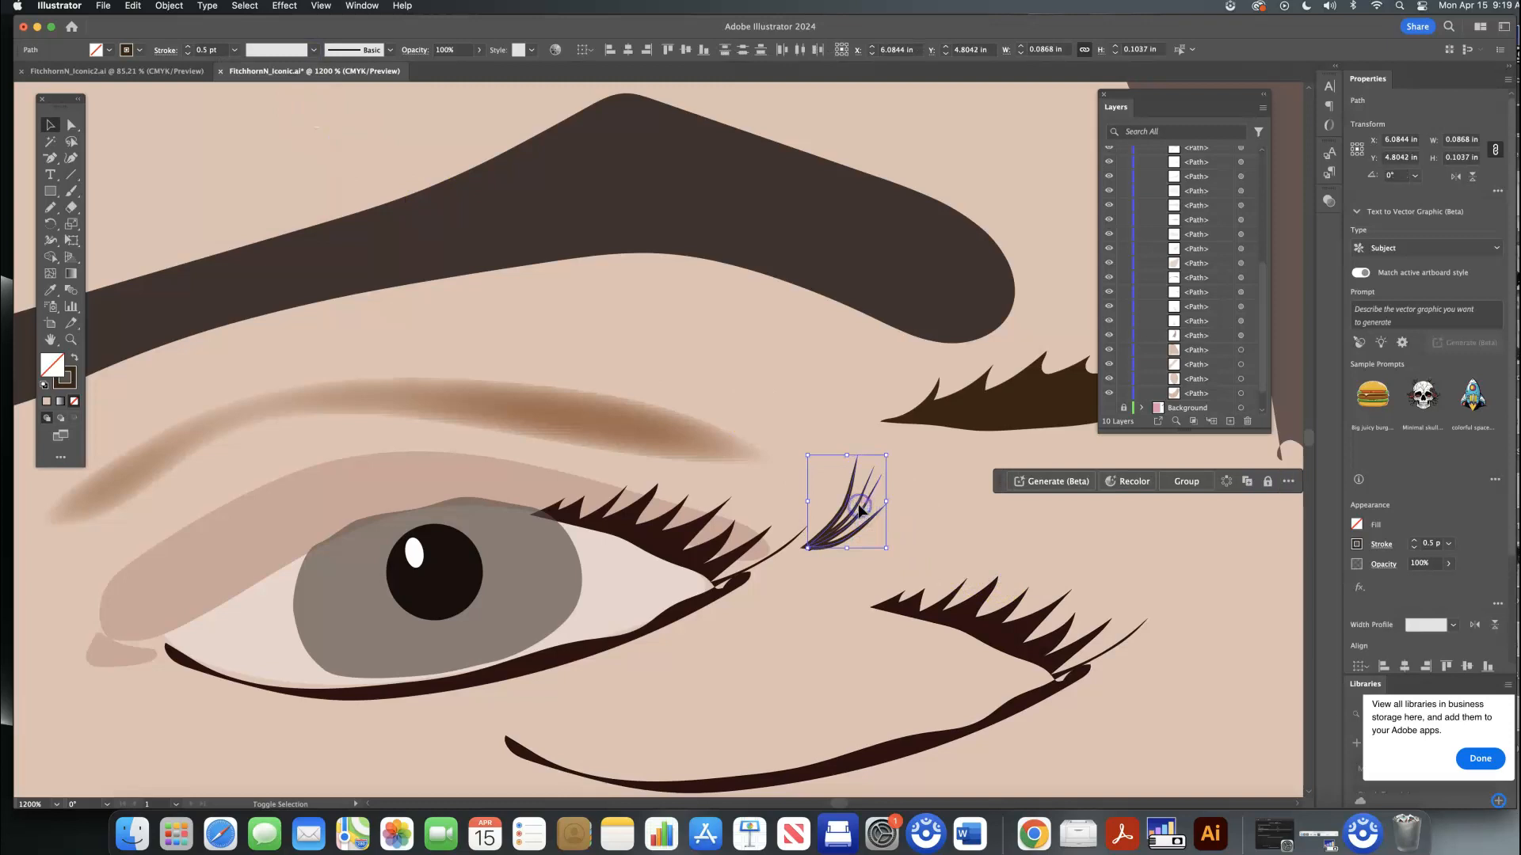
key("super+g")
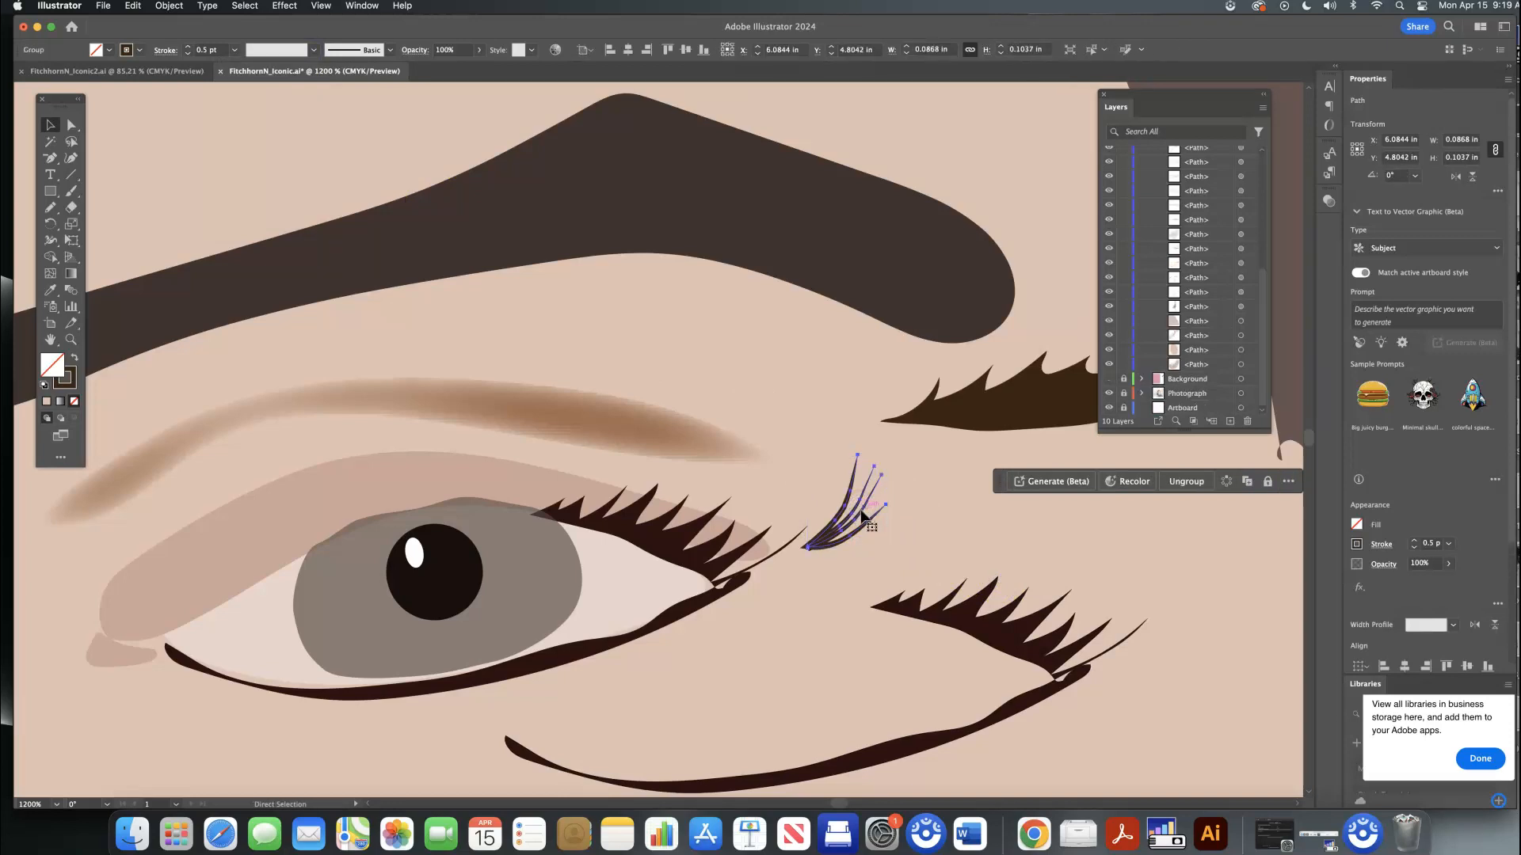
key("super+c")
key("super+v")
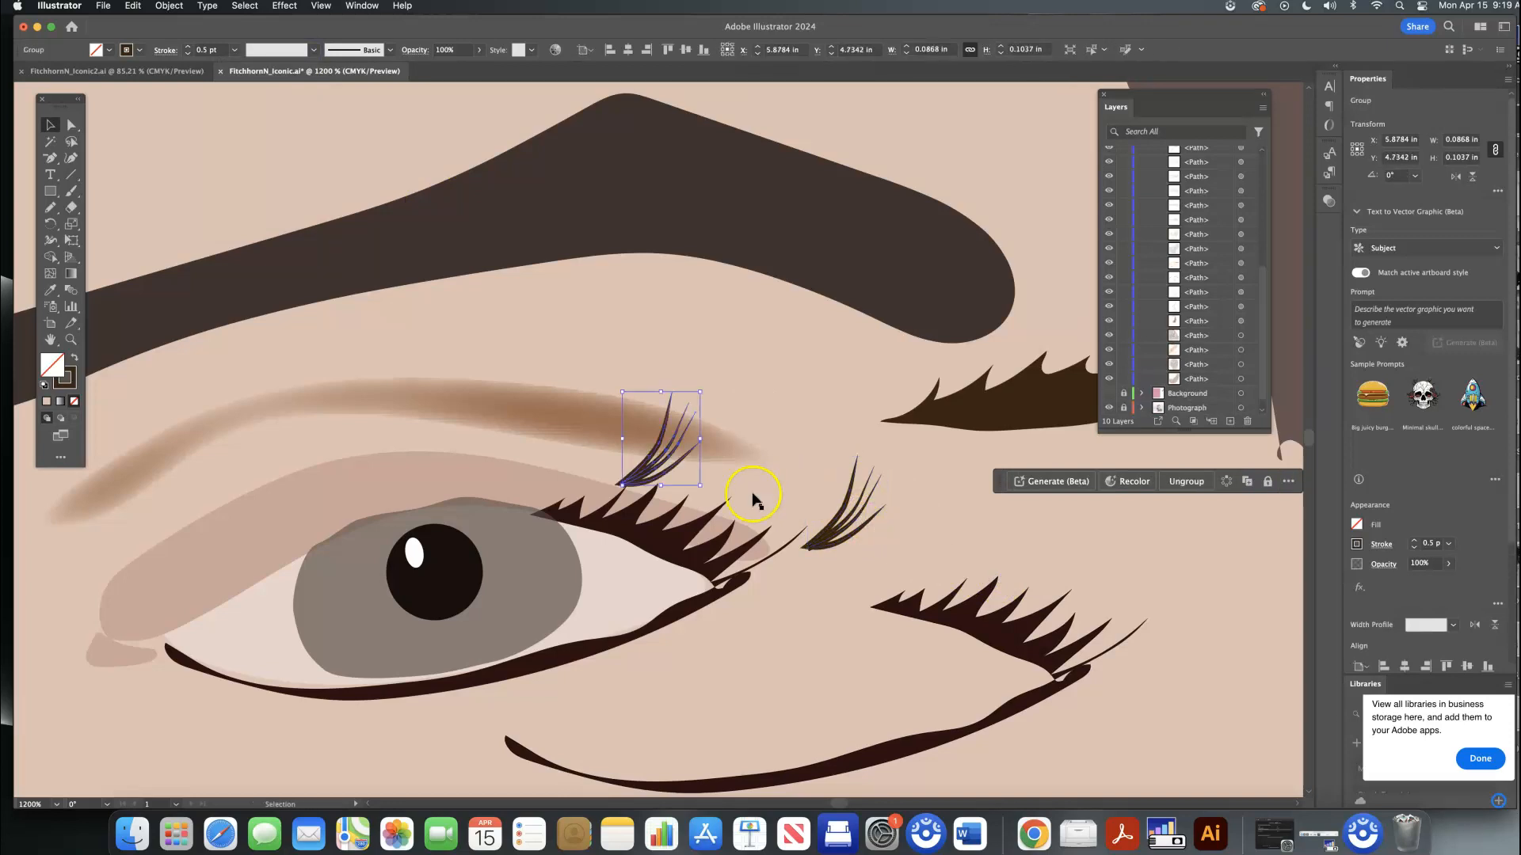
left_click_drag(662, 442, 851, 532)
left_click_drag(805, 444, 786, 443)
left_click_drag(824, 536, 903, 557)
left_click_drag(924, 476, 966, 490)
left_click_drag(869, 561, 834, 553)
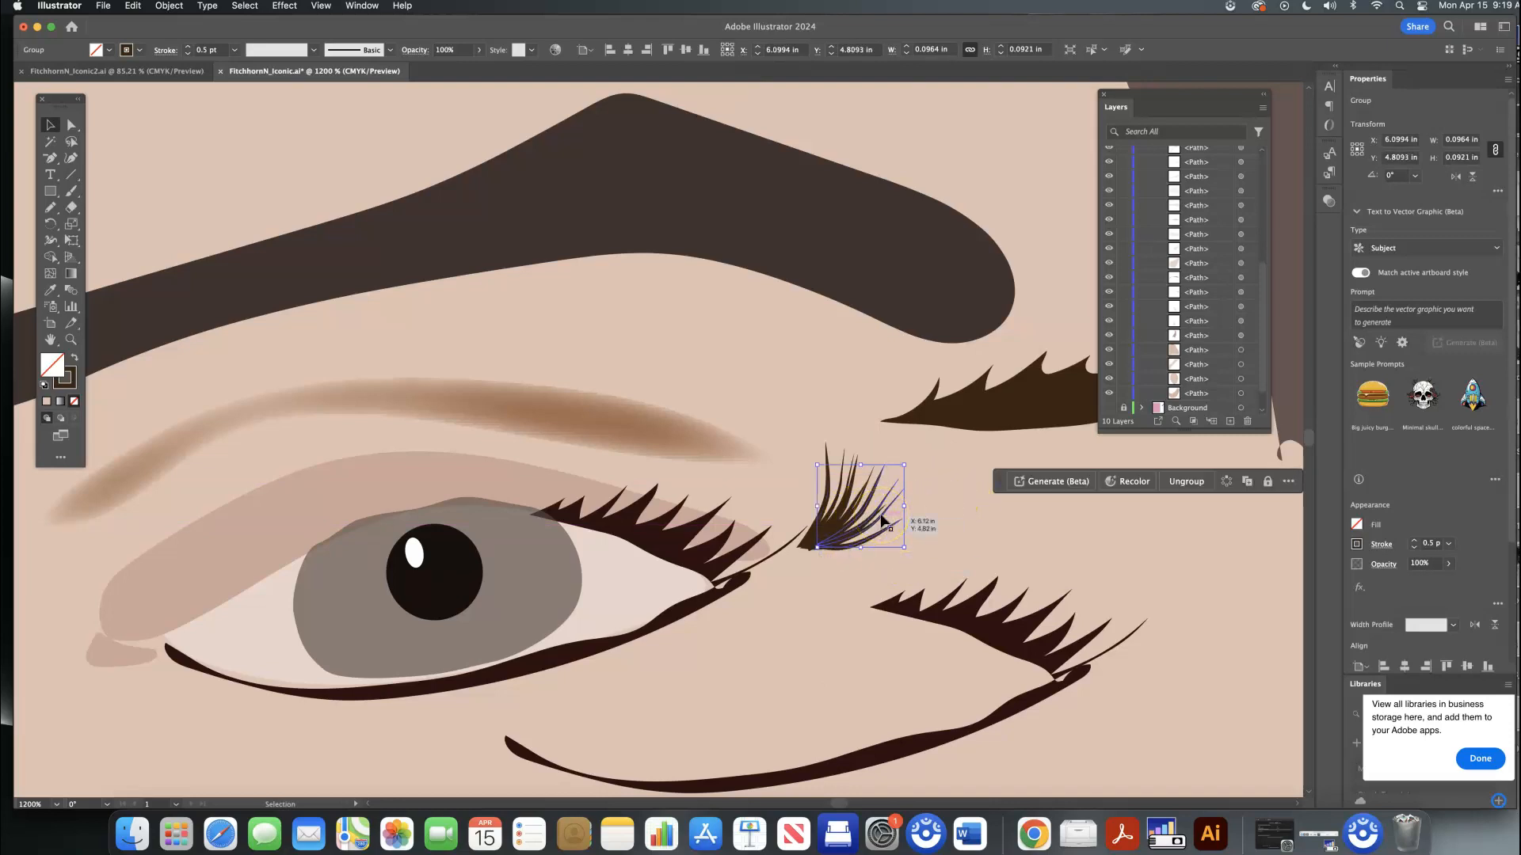
left_click(824, 524)
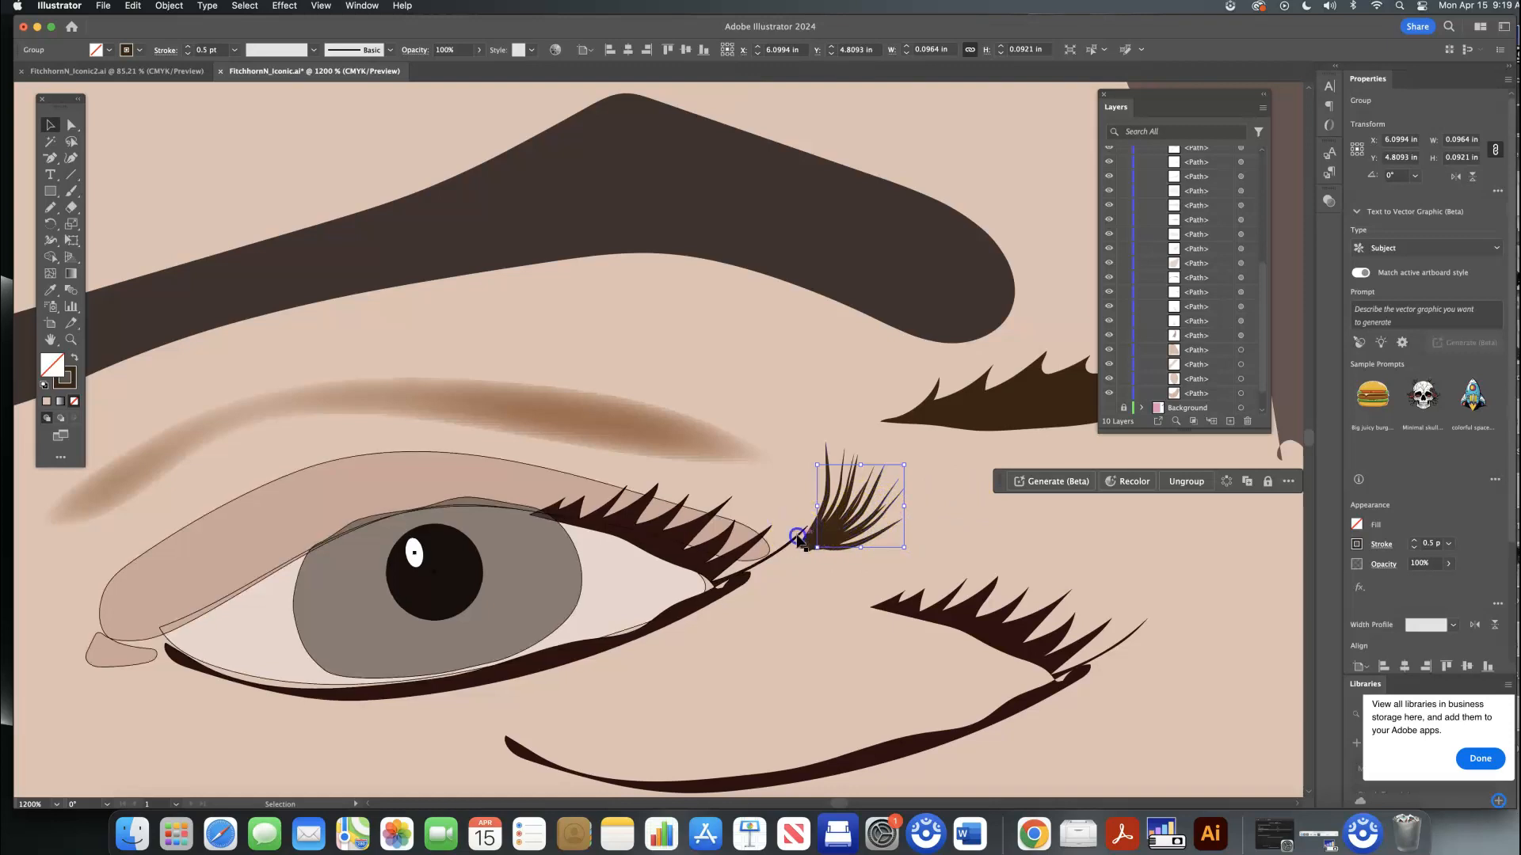
left_click(800, 541)
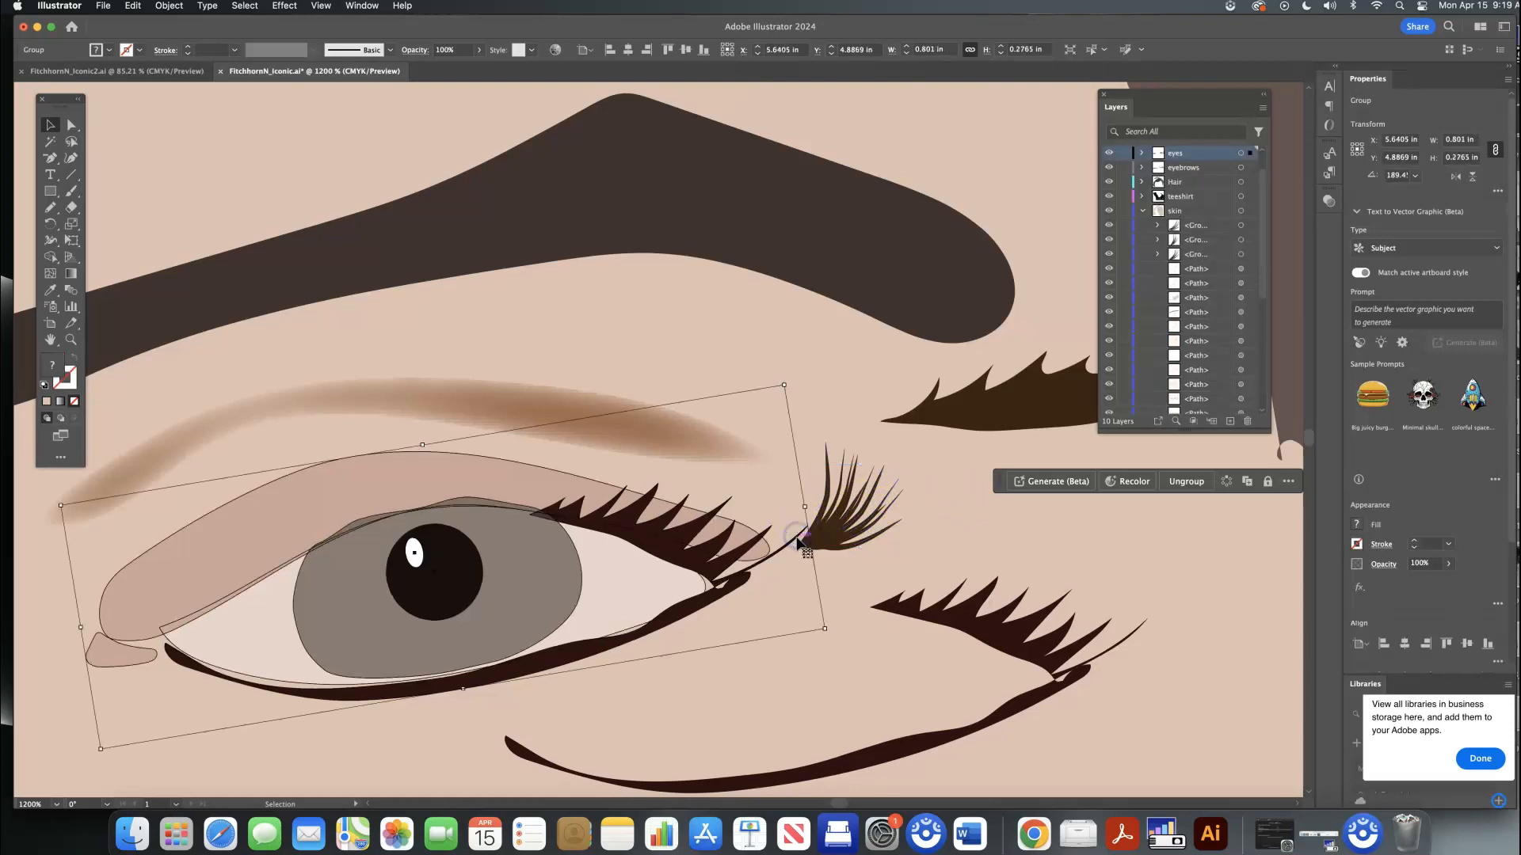
left_click(911, 516)
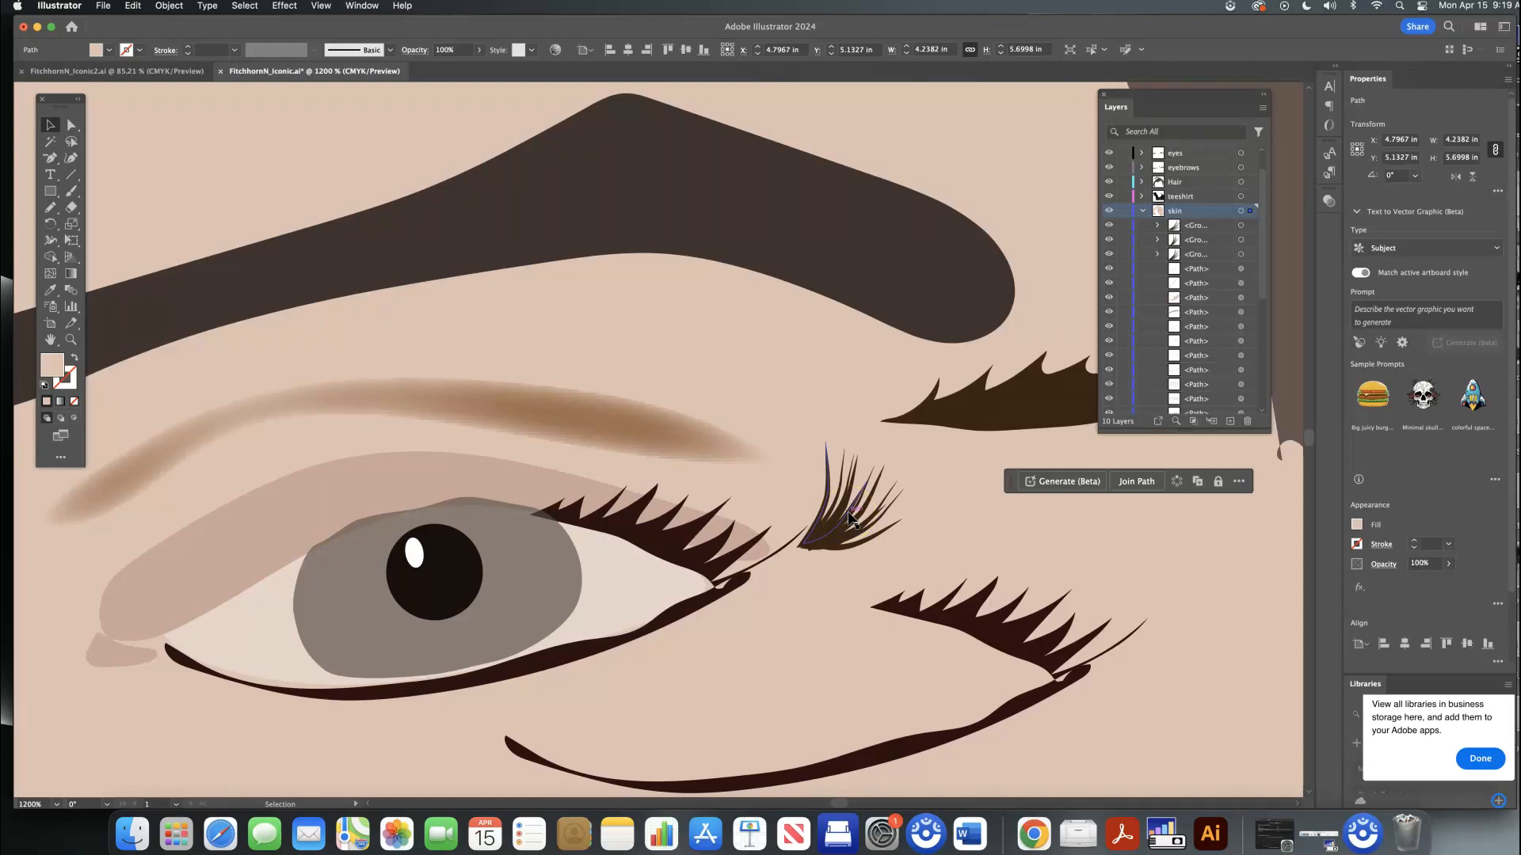
Step: Try stretching the tuft's outermost lash group up and outward to more than twice its width, and undo the scaling
left_click(900, 525)
left_click_drag(898, 474, 1004, 429)
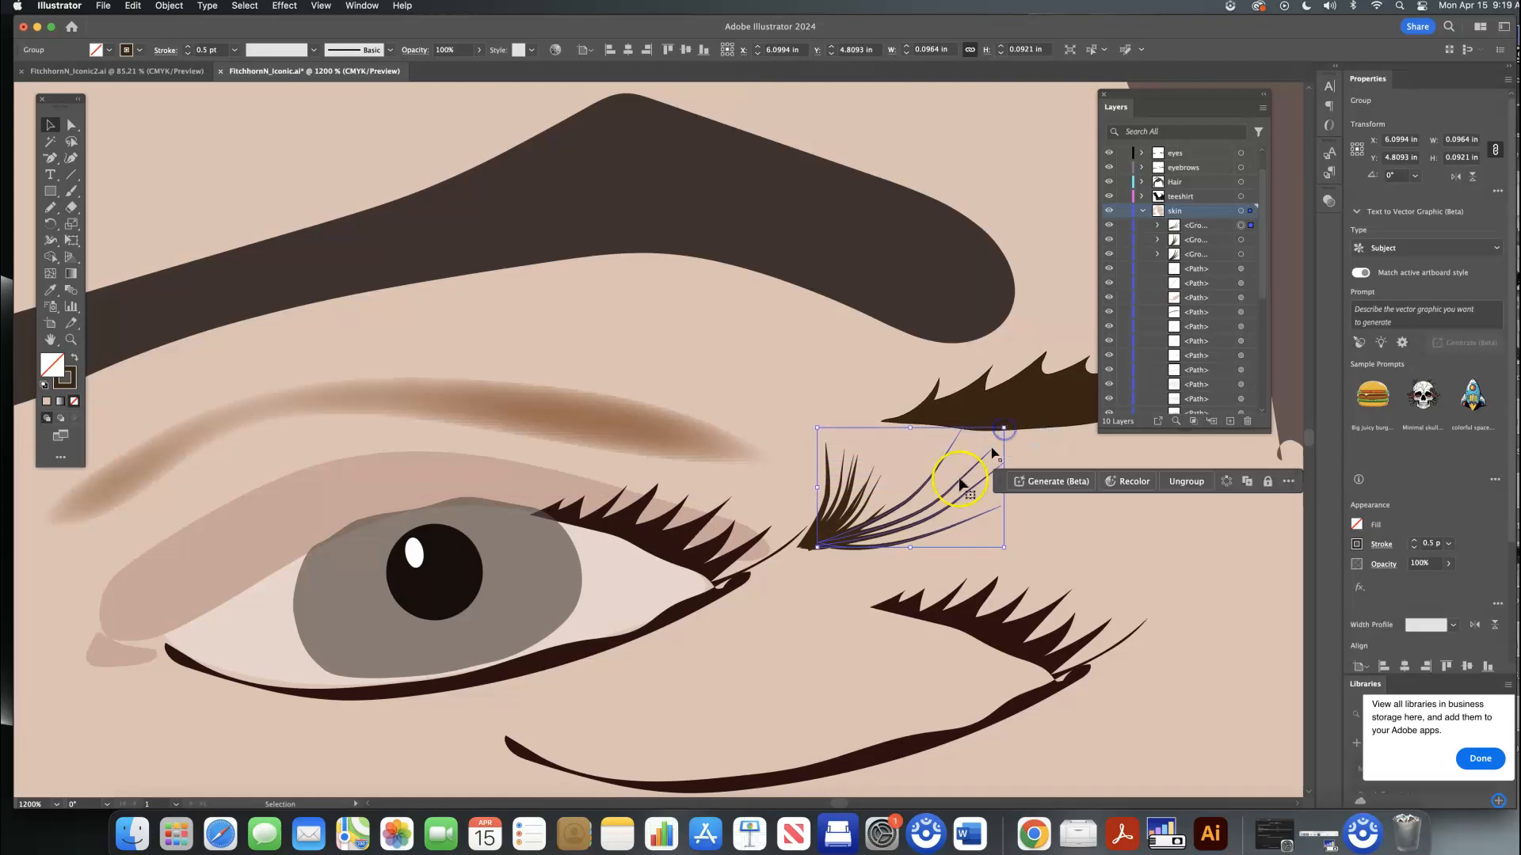
key("a")
key("v")
key("super+z")
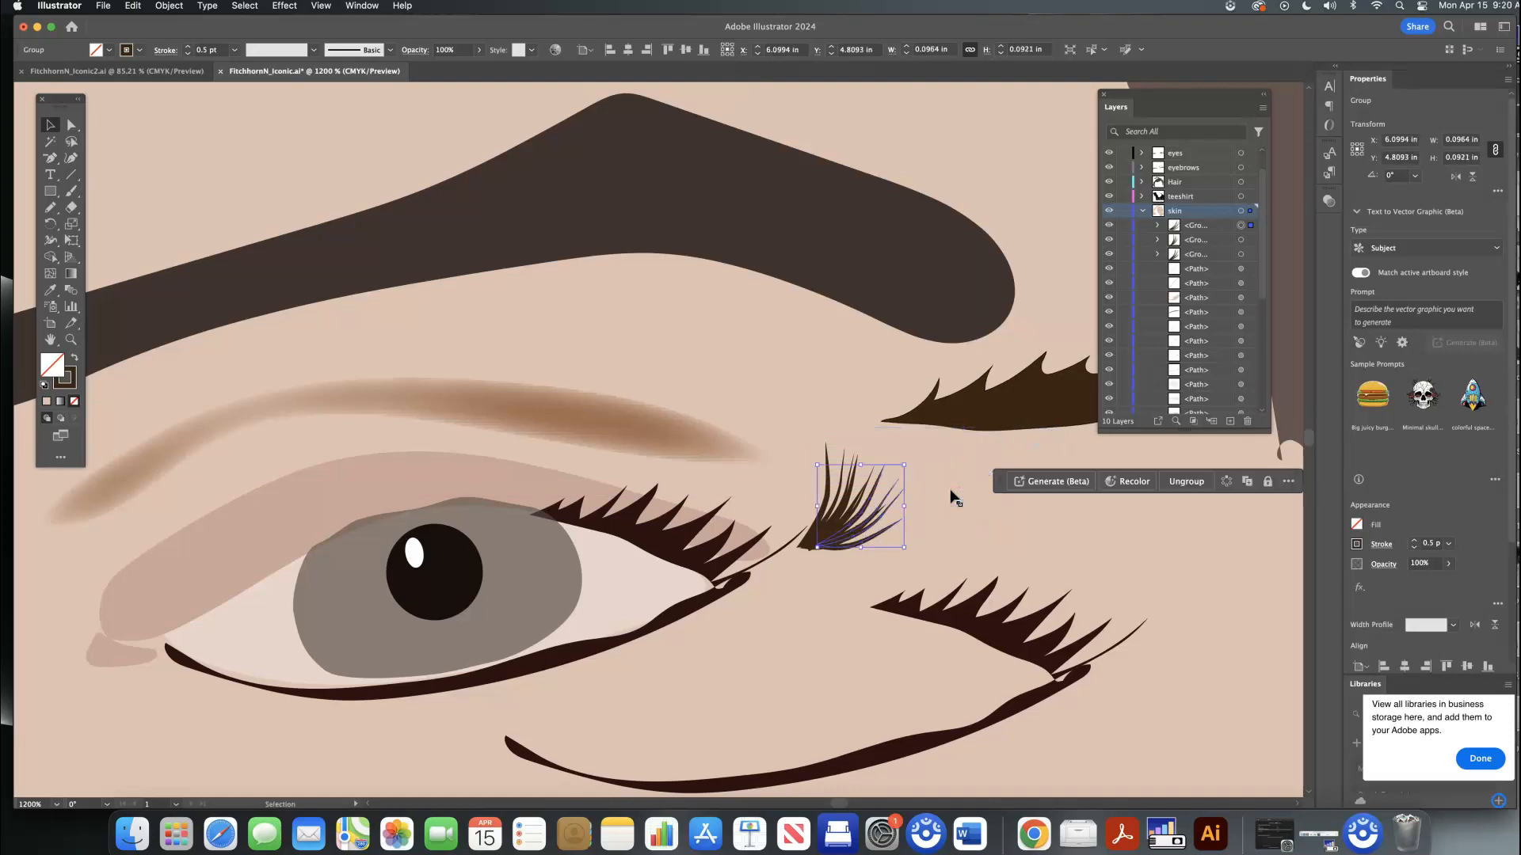
left_click(942, 487)
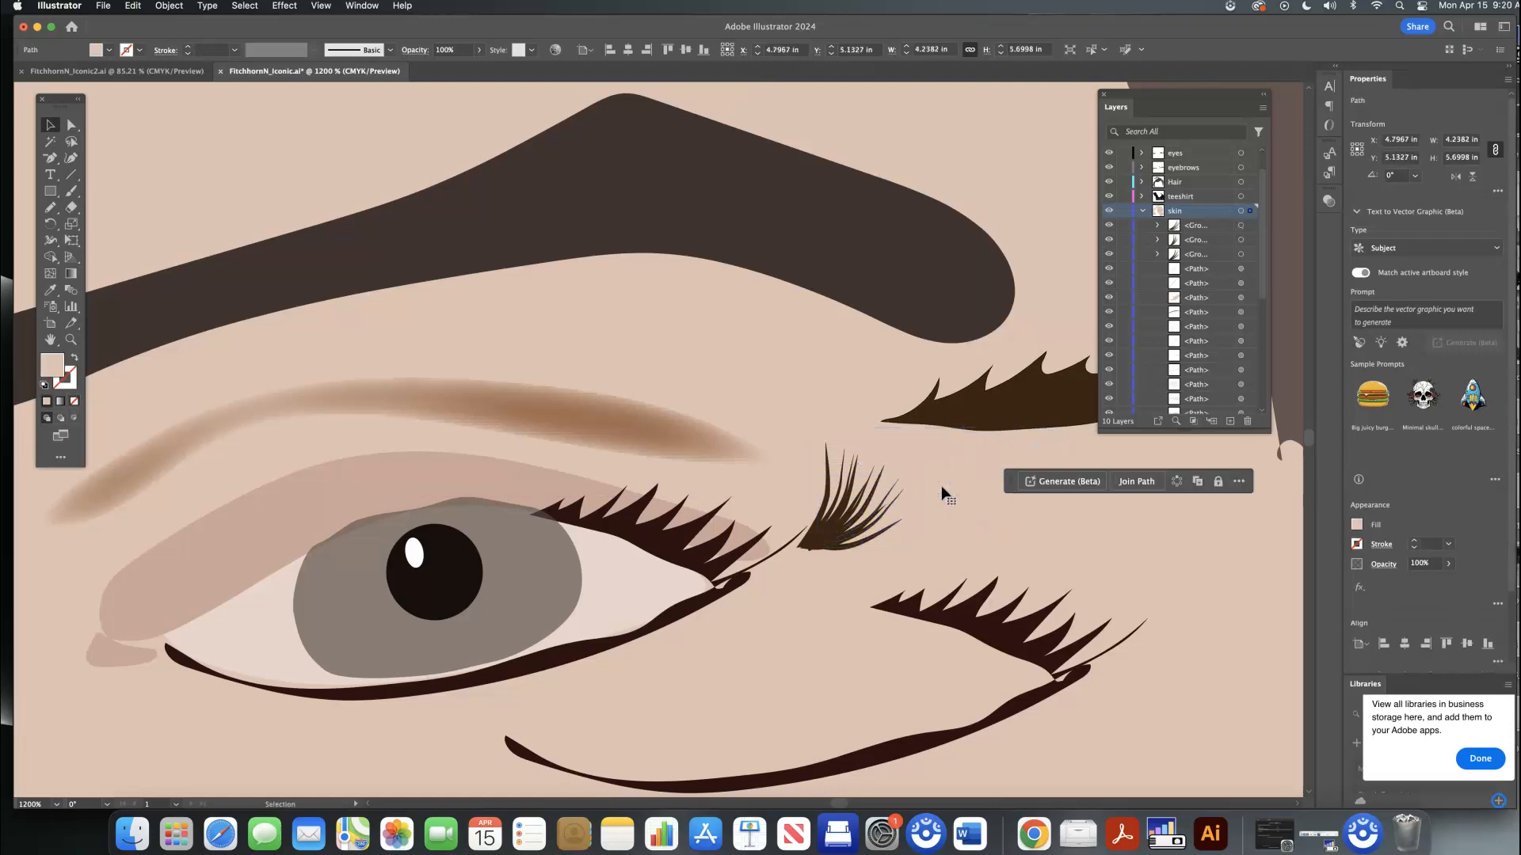